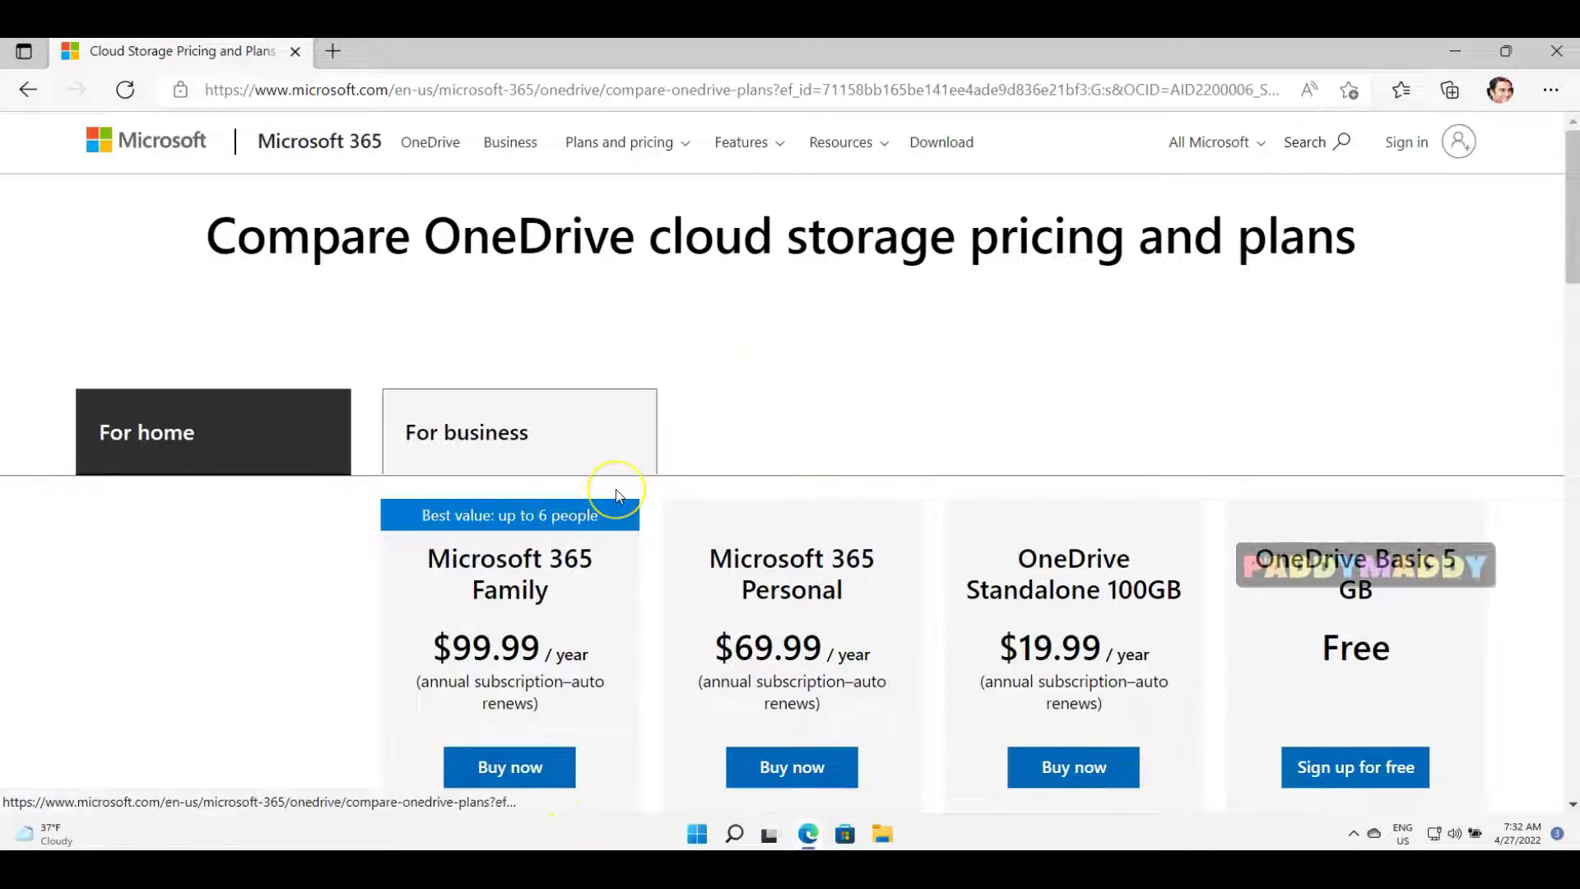
Step: Open OneDrive's account settings from the tray icon menu, then close the settings window
{"action": "left_click", "coordinate": [621, 511]}
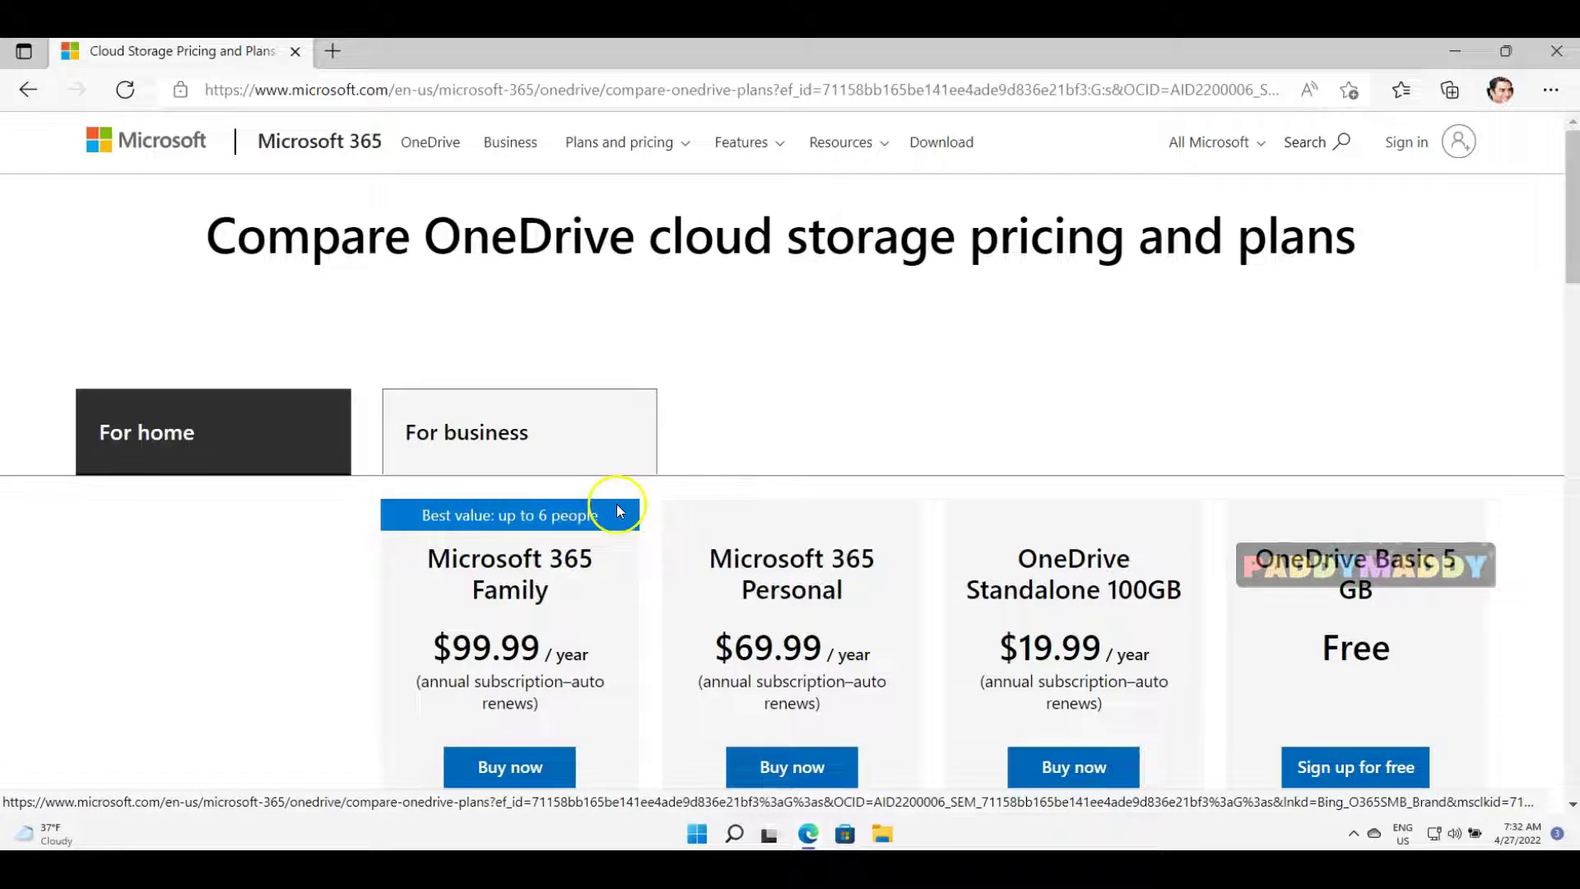
{"action": "left_click", "coordinate": [697, 835]}
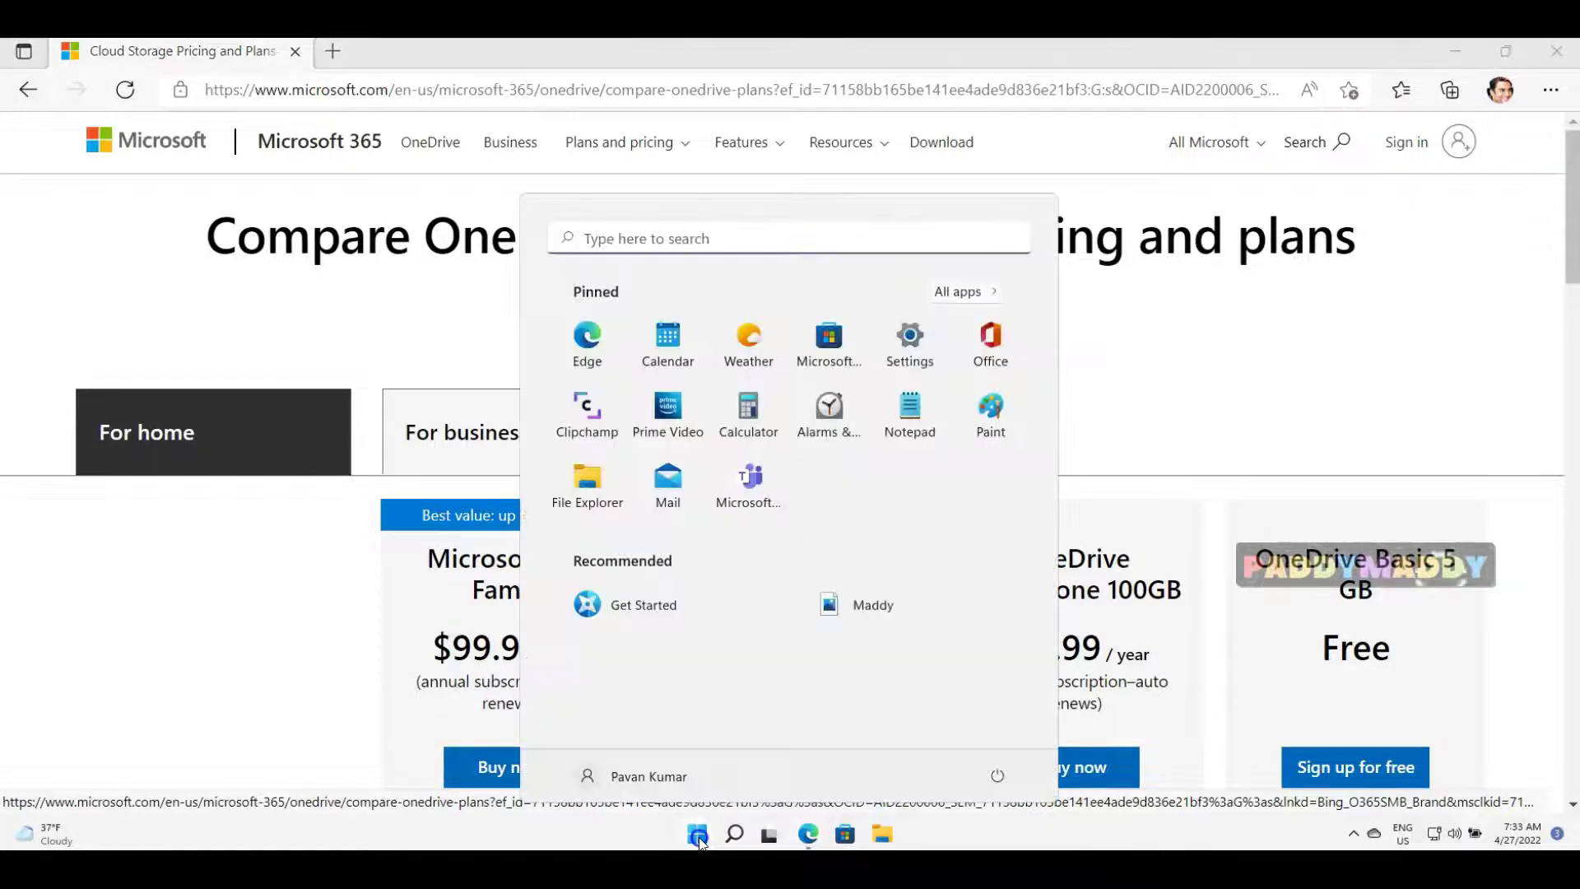
{"action": "left_click", "coordinate": [1373, 834]}
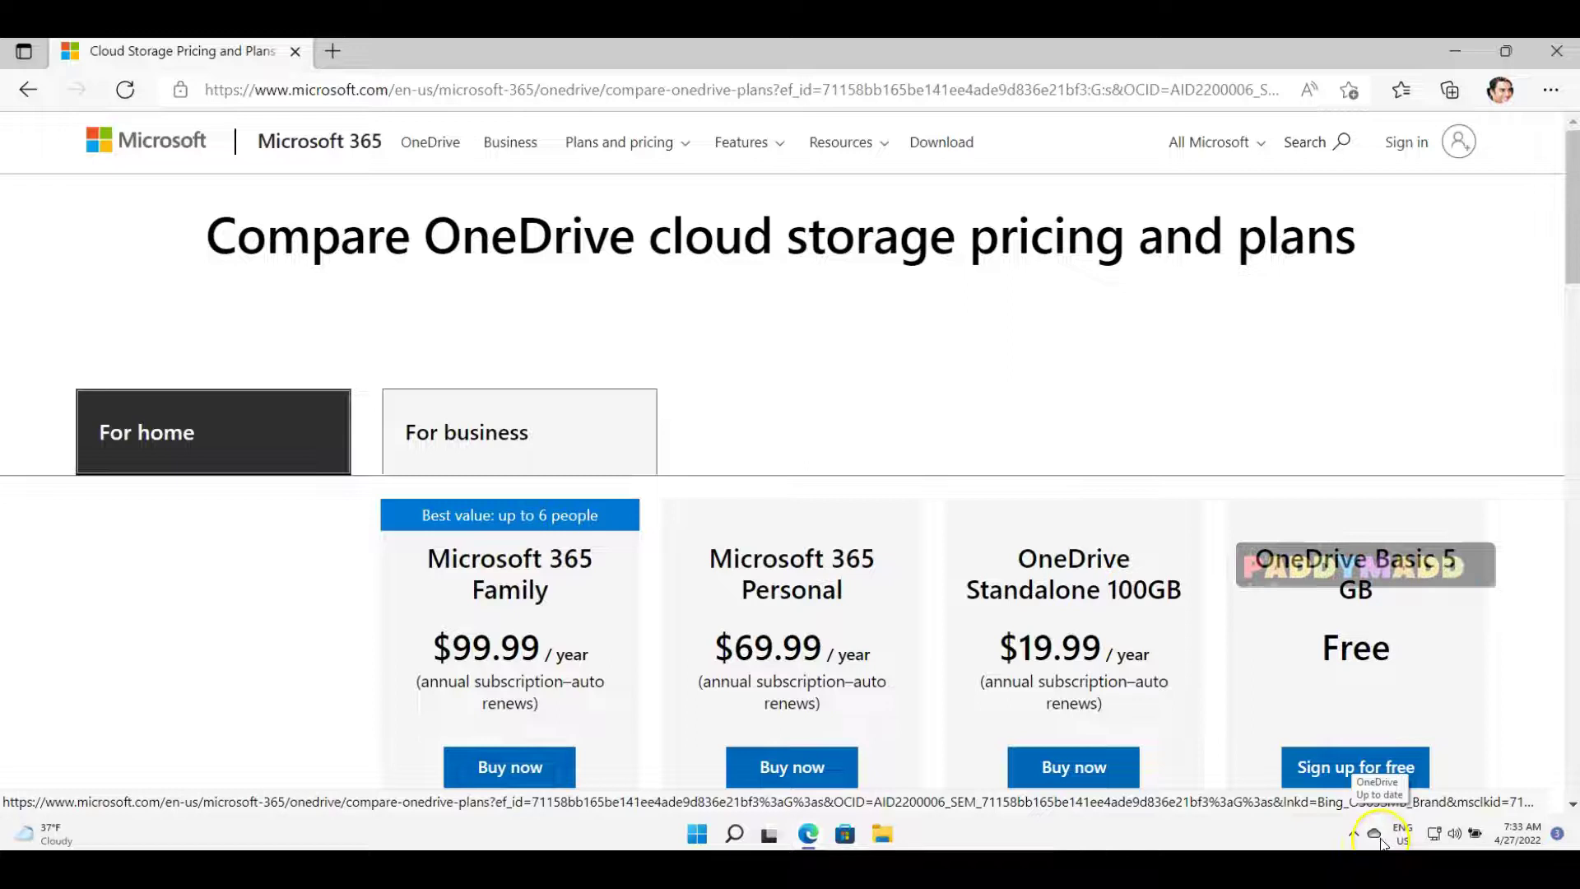
{"action": "right_click", "coordinate": [1373, 834]}
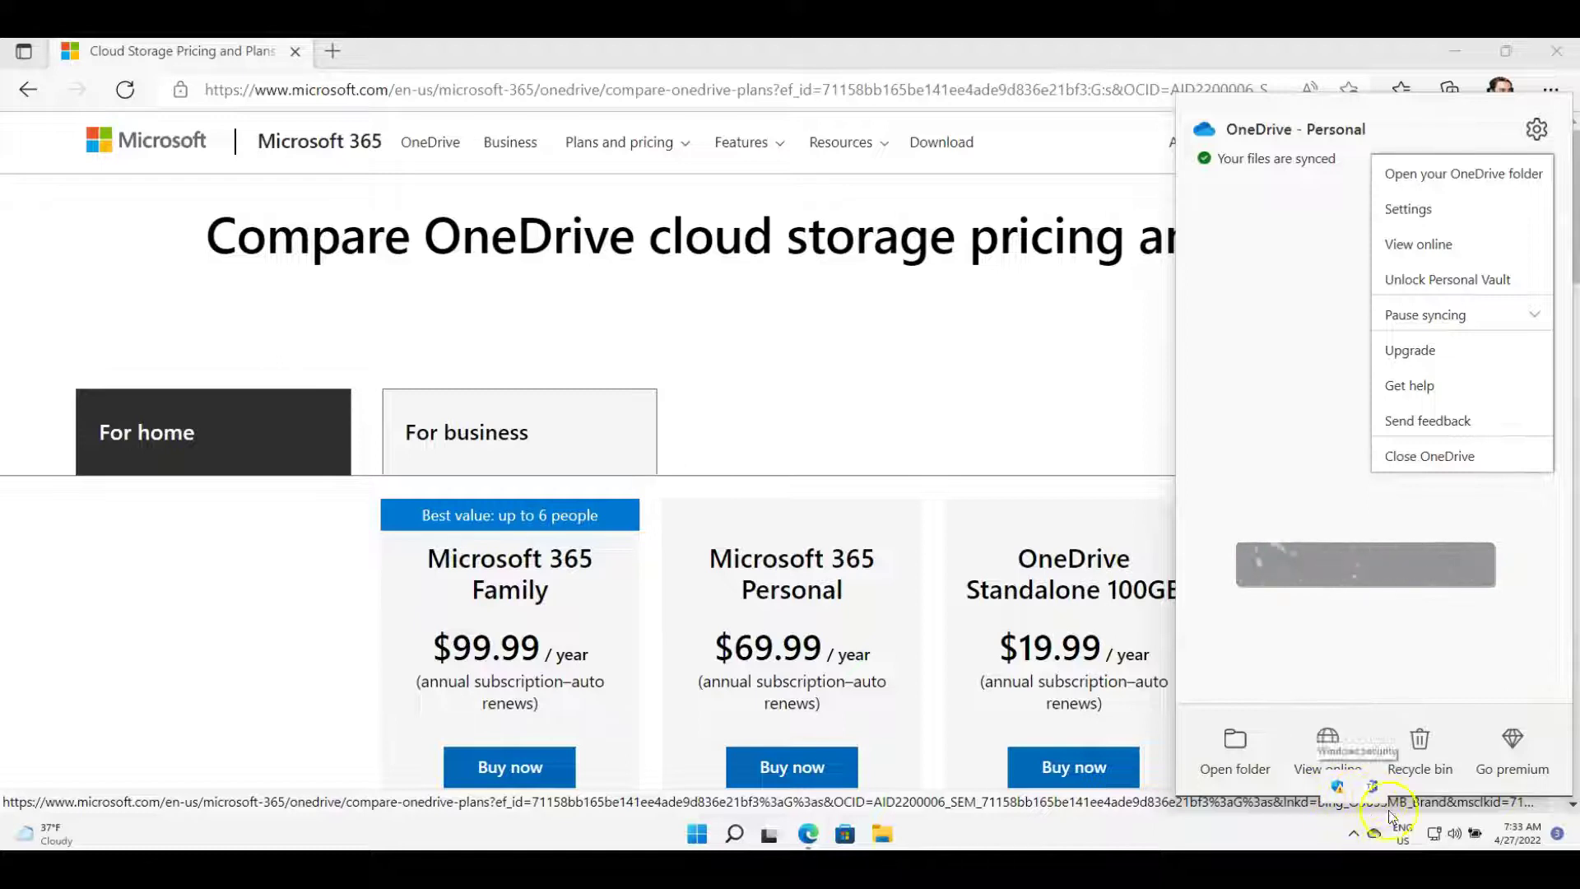
{"action": "left_click", "coordinate": [1382, 836]}
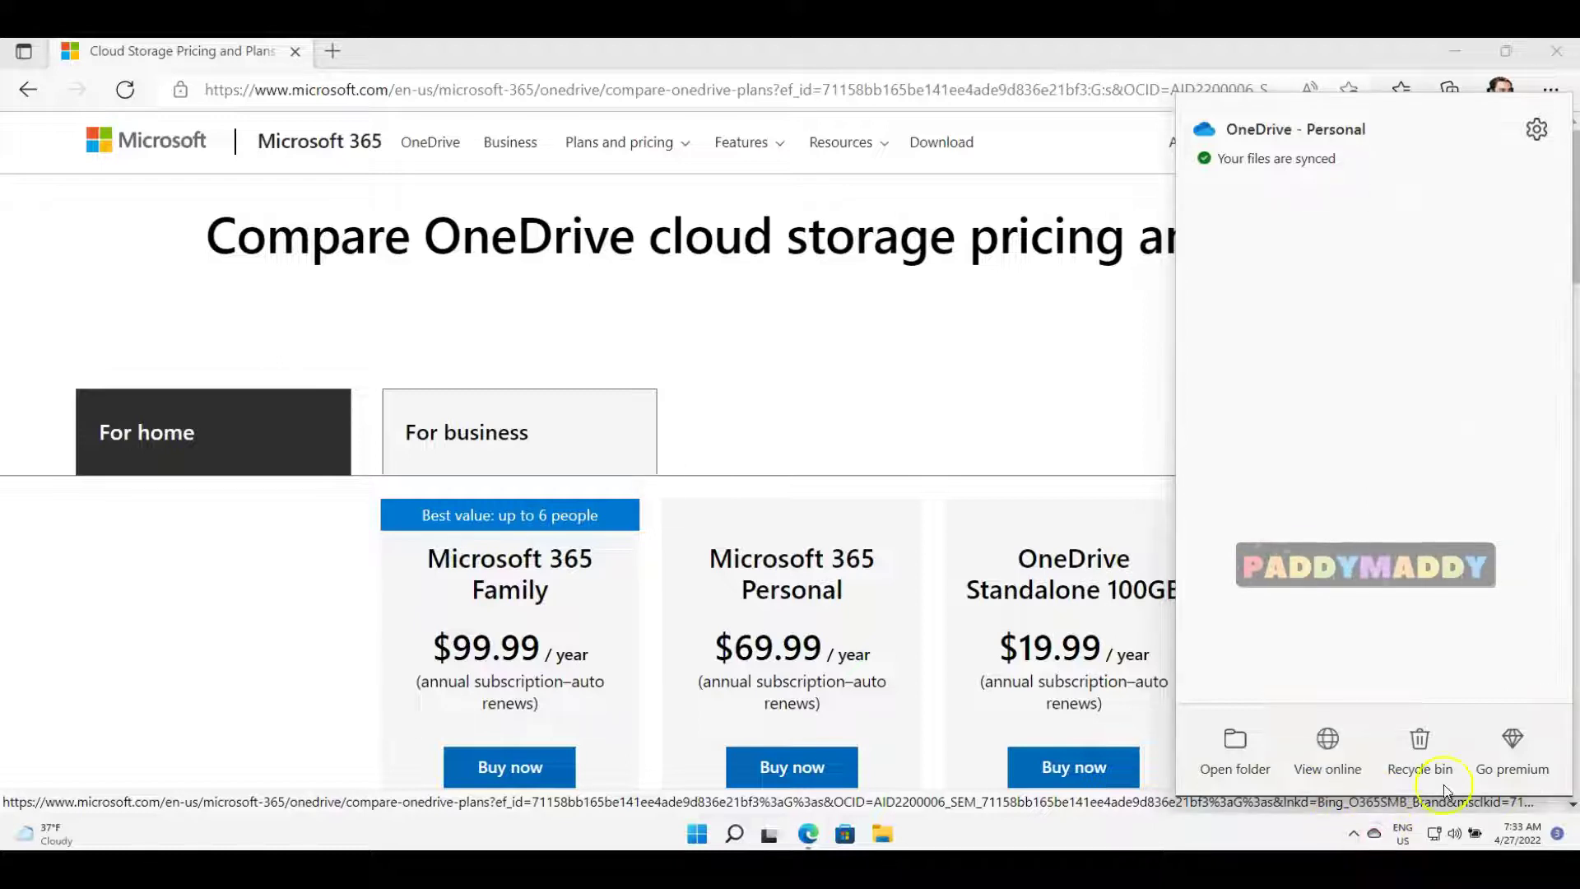
{"action": "left_click", "coordinate": [1374, 835]}
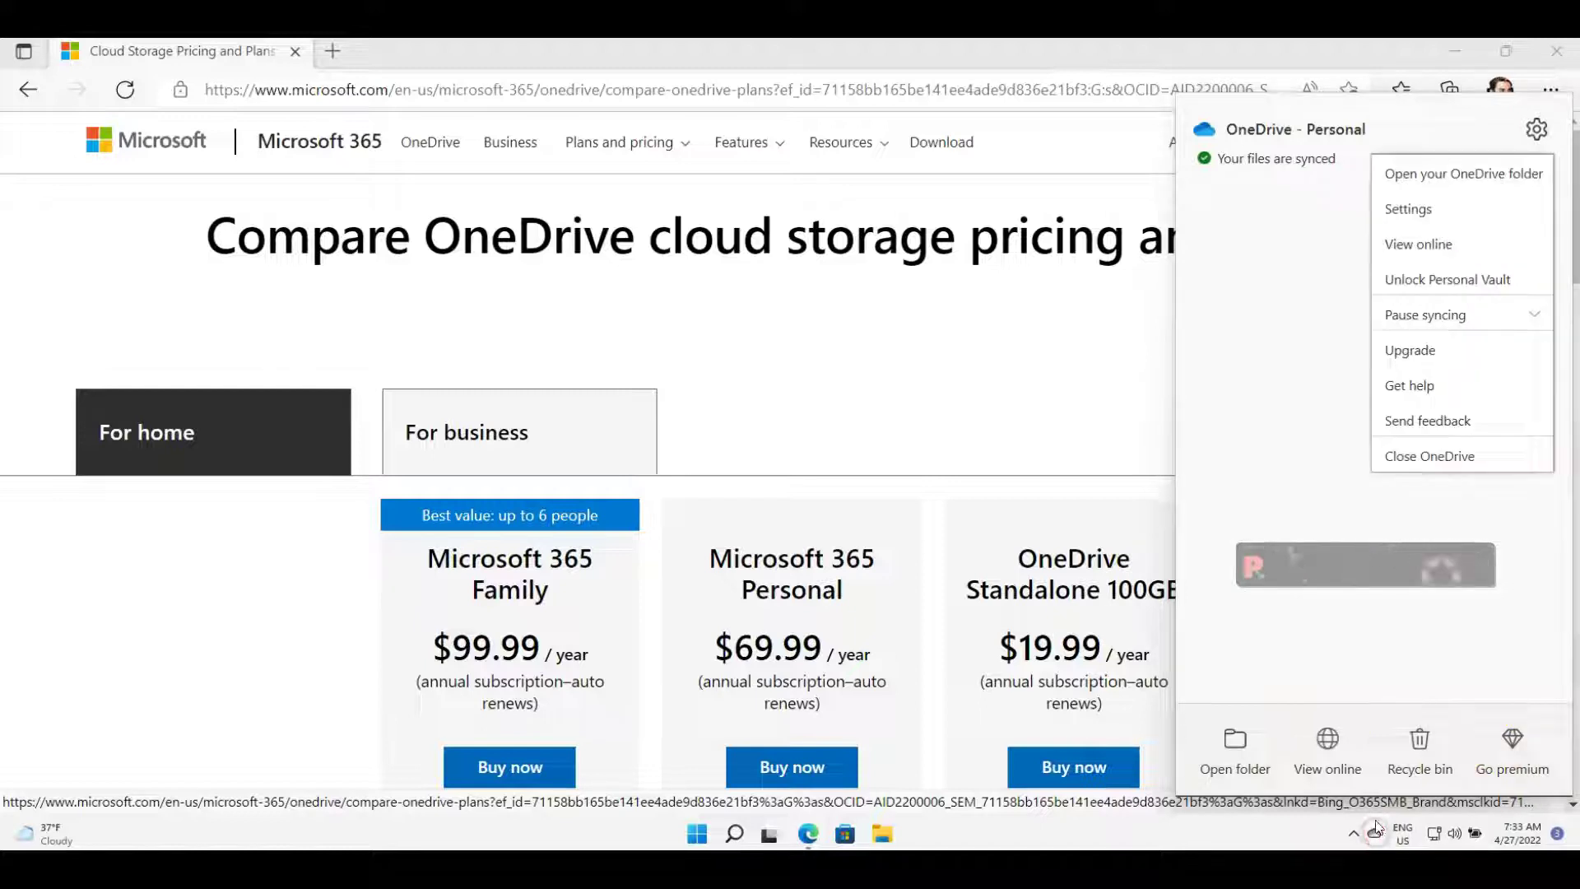
{"action": "left_click", "coordinate": [1409, 209]}
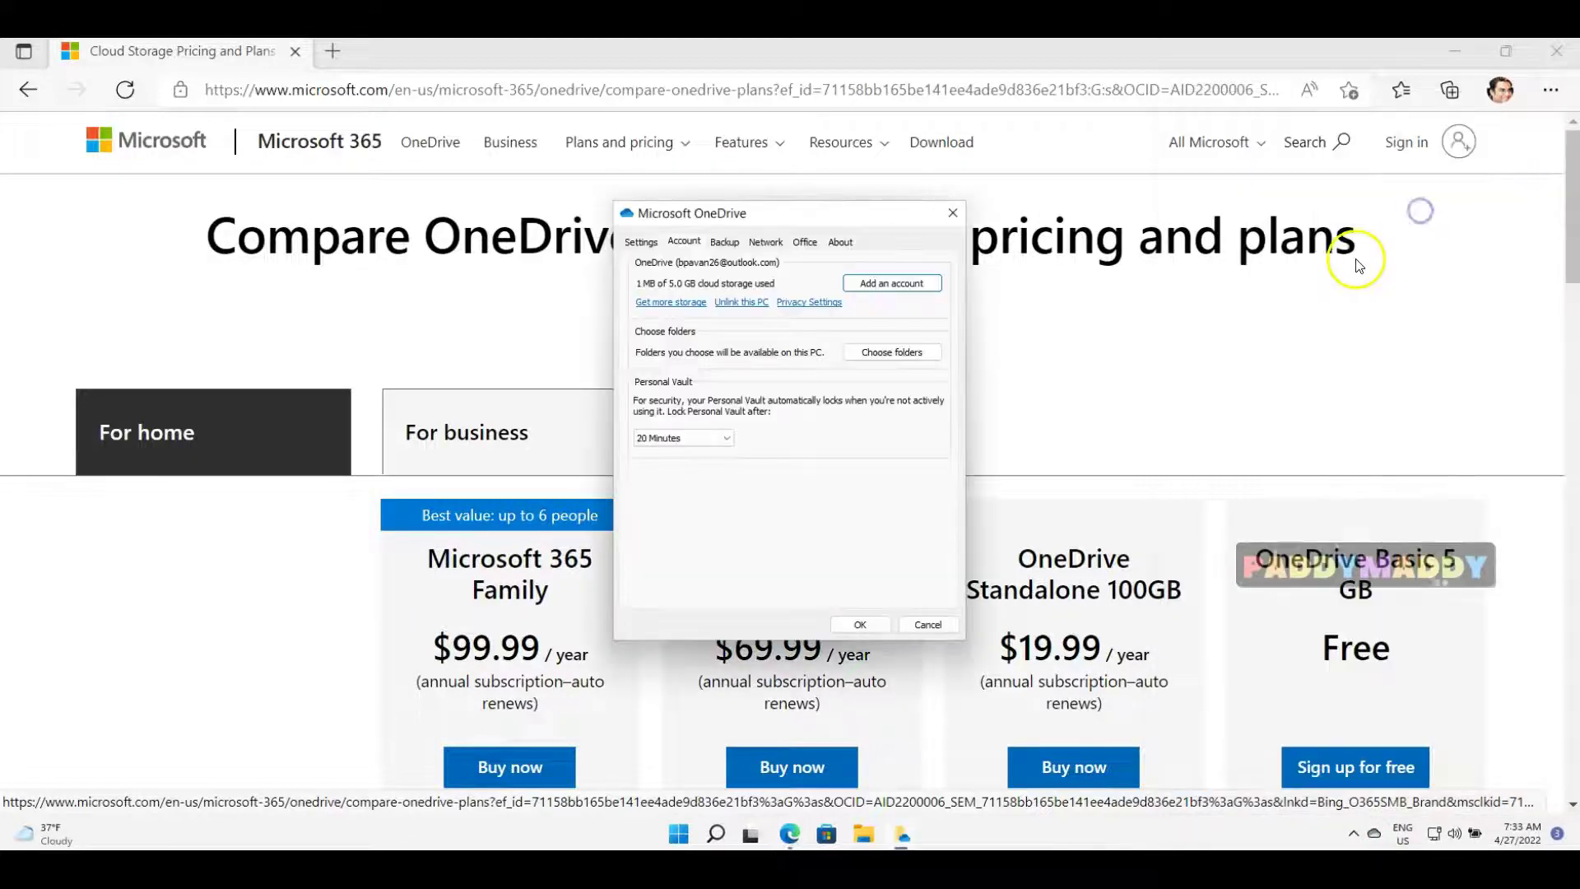
{"action": "left_click_drag", "start_coordinate": [831, 210], "coordinate": [1165, 182]}
{"action": "left_click", "coordinate": [1297, 183]}
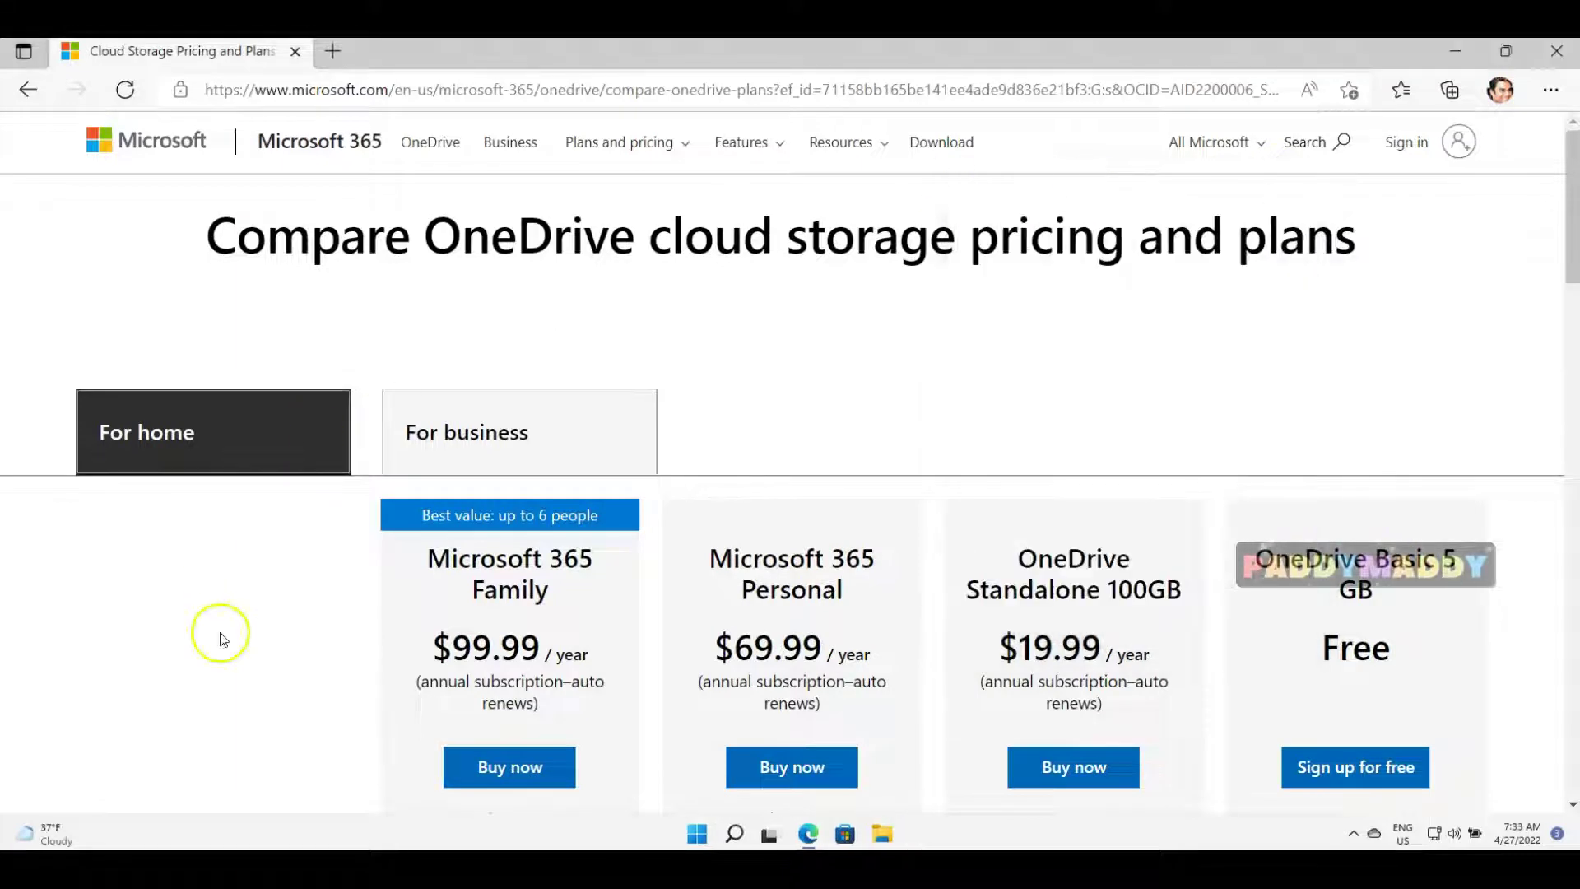
Step: Highlight the Compare OneDrive pricing heading, the OneDrive Basic 5 GB free plan and the Microsoft 365 Family plan
{"action": "left_click_drag", "start_coordinate": [276, 243], "coordinate": [1331, 262]}
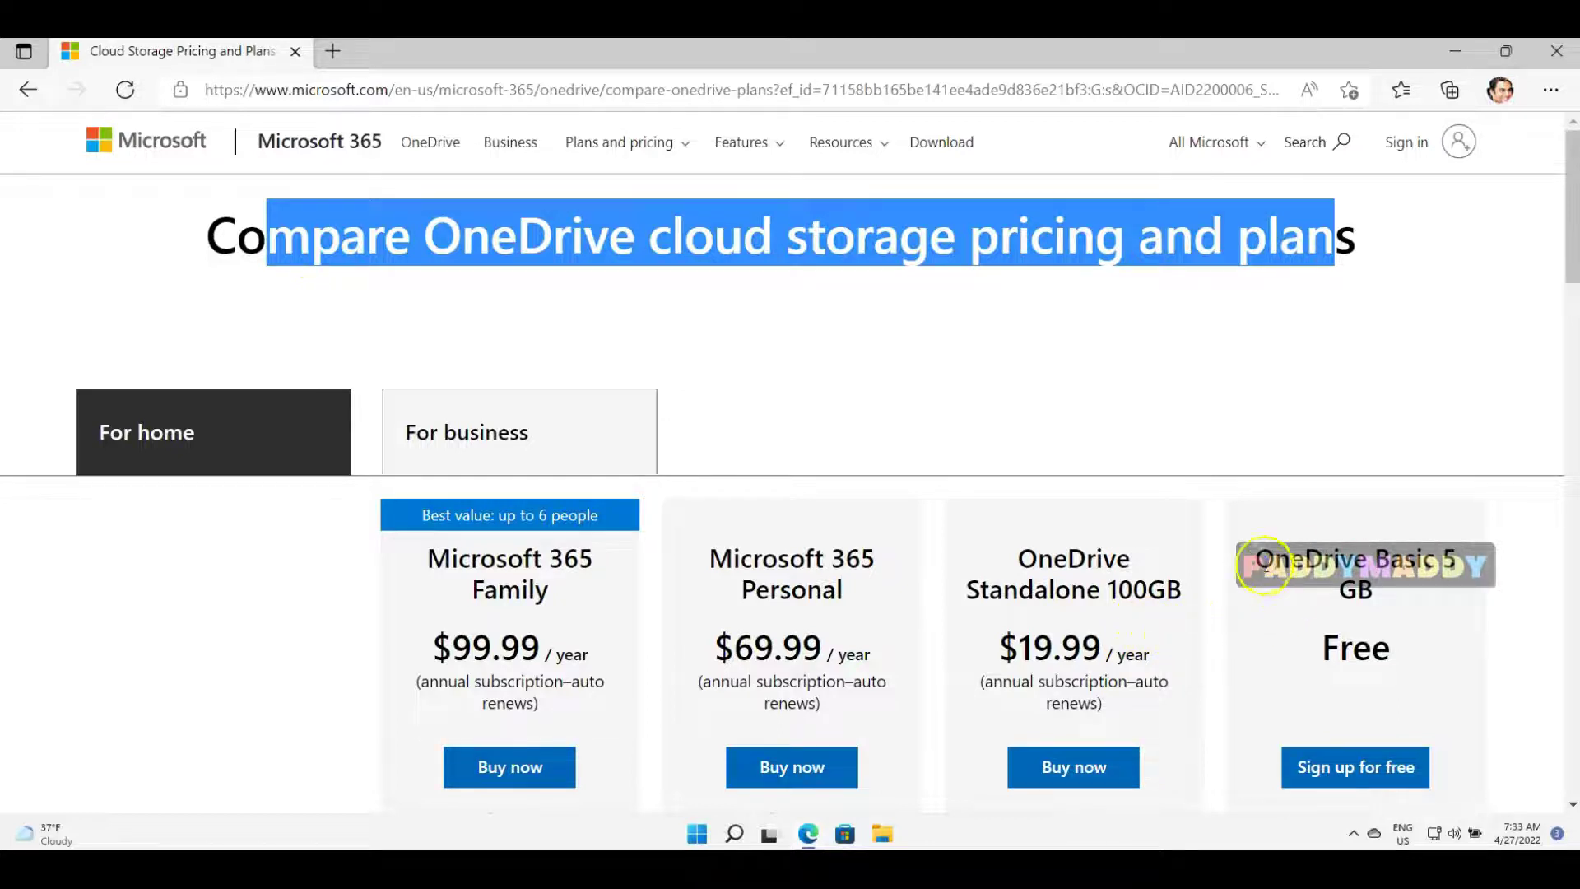
{"action": "left_click_drag", "start_coordinate": [1263, 568], "coordinate": [1406, 648]}
{"action": "scroll", "coordinate": [1448, 573], "scroll_direction": "down", "scroll_amount": 3}
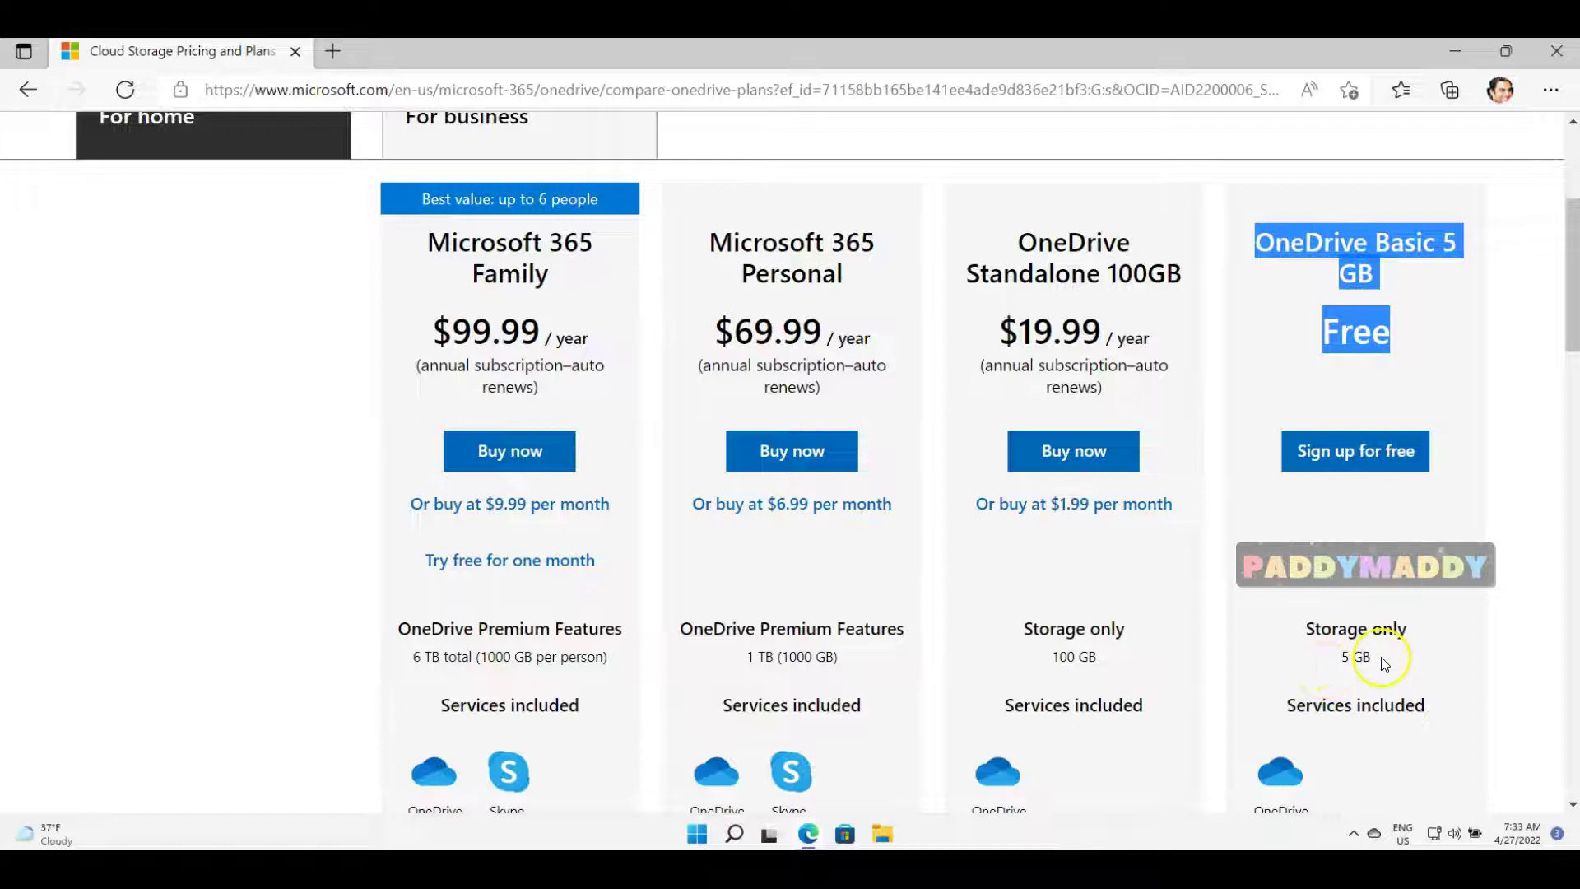
{"action": "scroll", "coordinate": [339, 572], "scroll_direction": "up", "scroll_amount": 2}
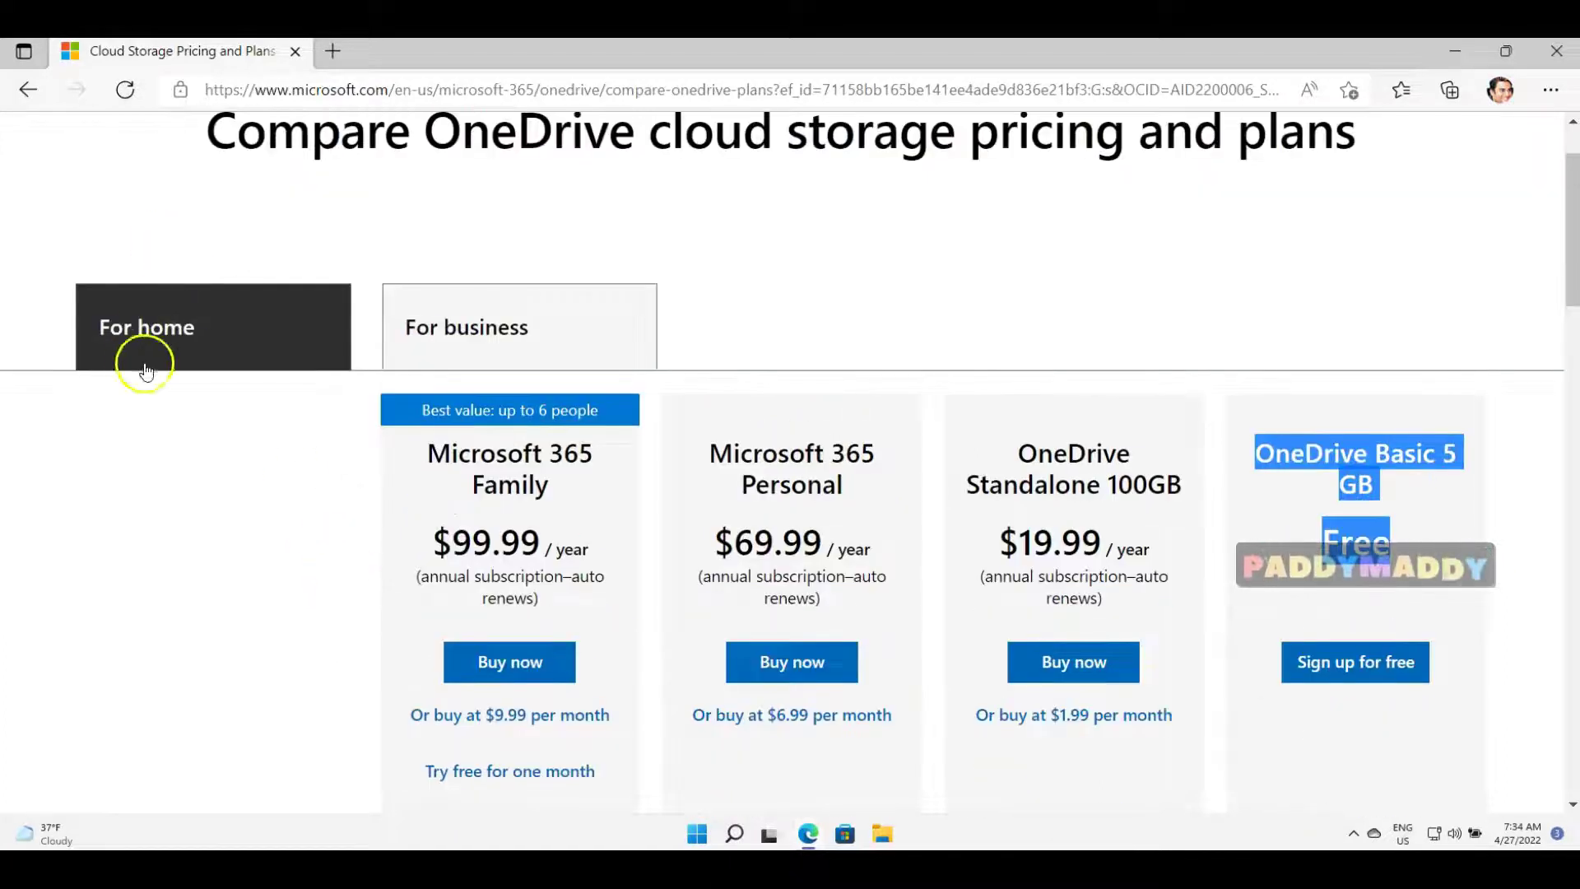
{"action": "left_click_drag", "start_coordinate": [471, 452], "coordinate": [1261, 546]}
{"action": "left_click", "coordinate": [457, 531]}
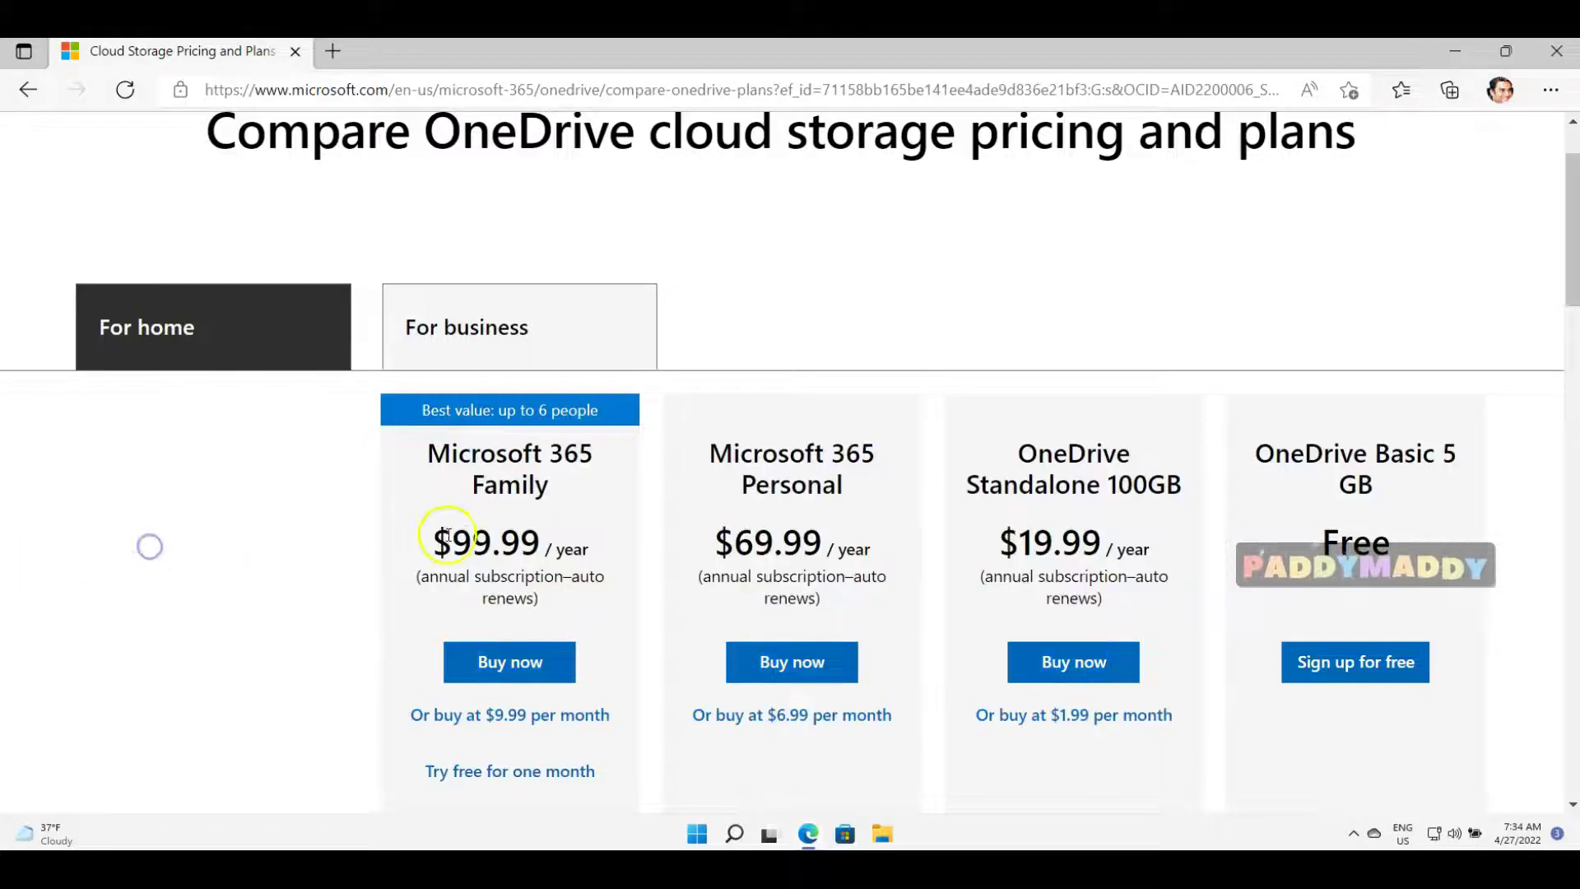
{"action": "left_click_drag", "start_coordinate": [417, 455], "coordinate": [553, 488]}
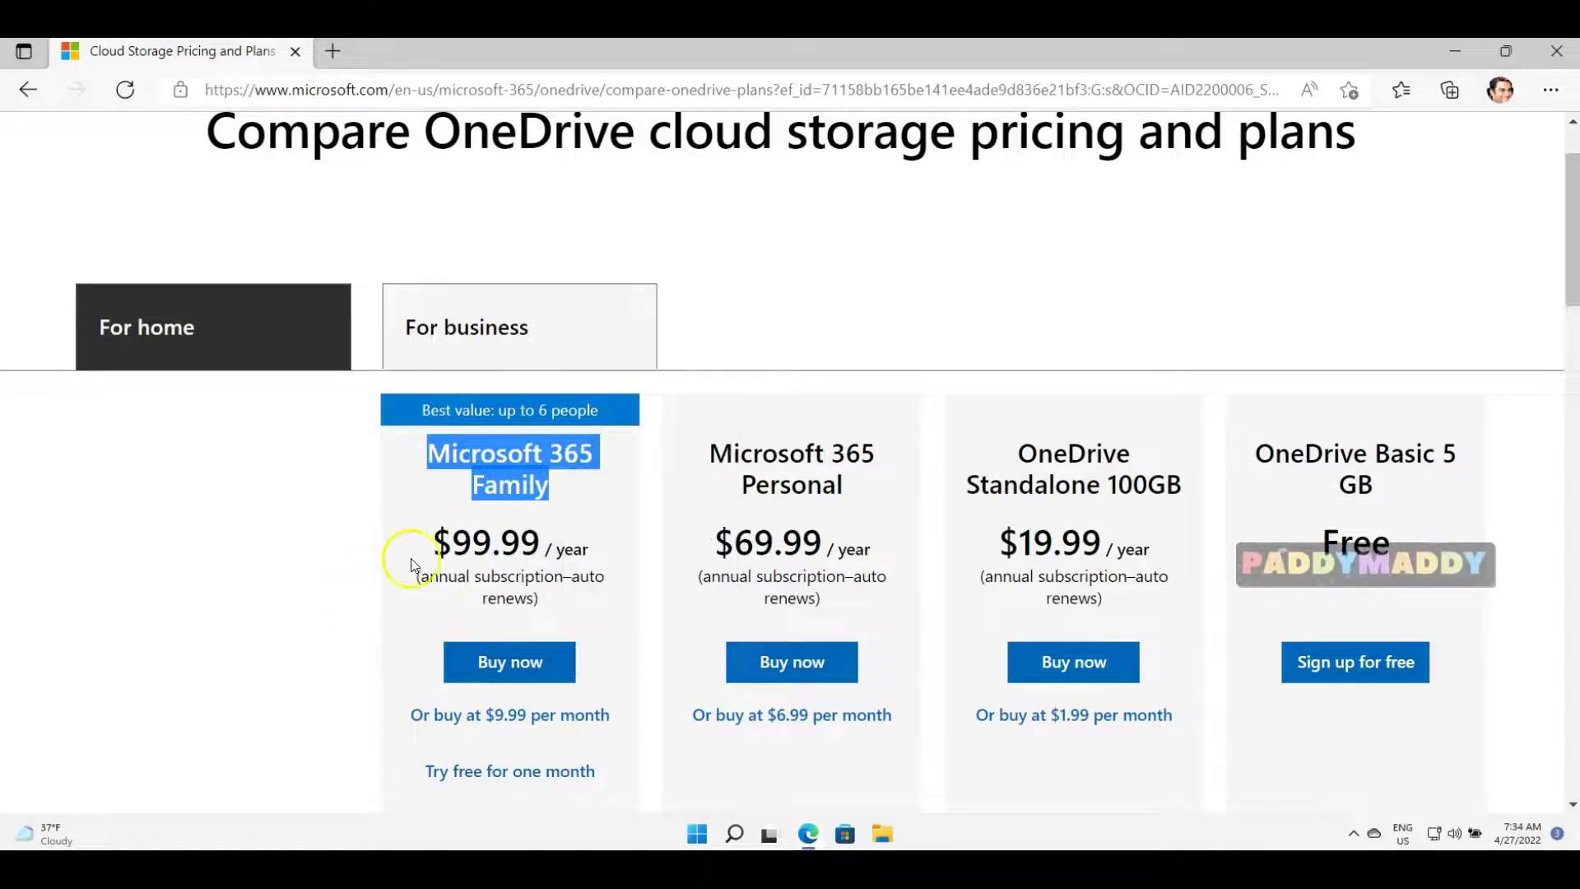
{"action": "left_click", "coordinate": [410, 515]}
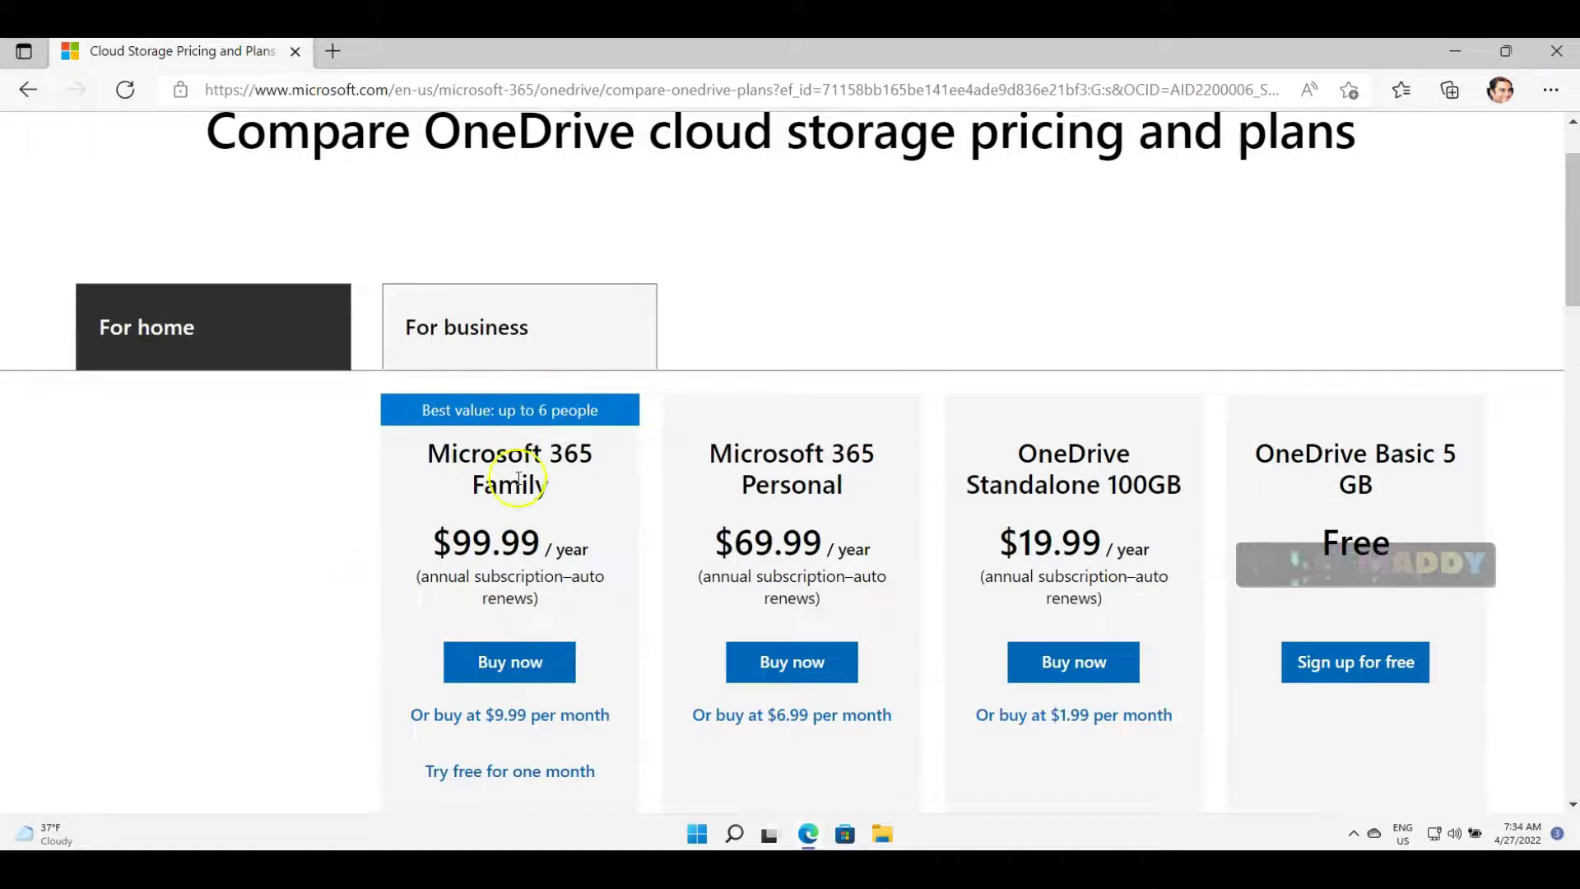
Step: Scroll the home plans and highlight the Standalone plan's 100 GB storage and $19.99 price
{"action": "scroll", "coordinate": [511, 586], "scroll_direction": "down", "scroll_amount": 1}
{"action": "scroll", "coordinate": [511, 587], "scroll_direction": "down", "scroll_amount": 3}
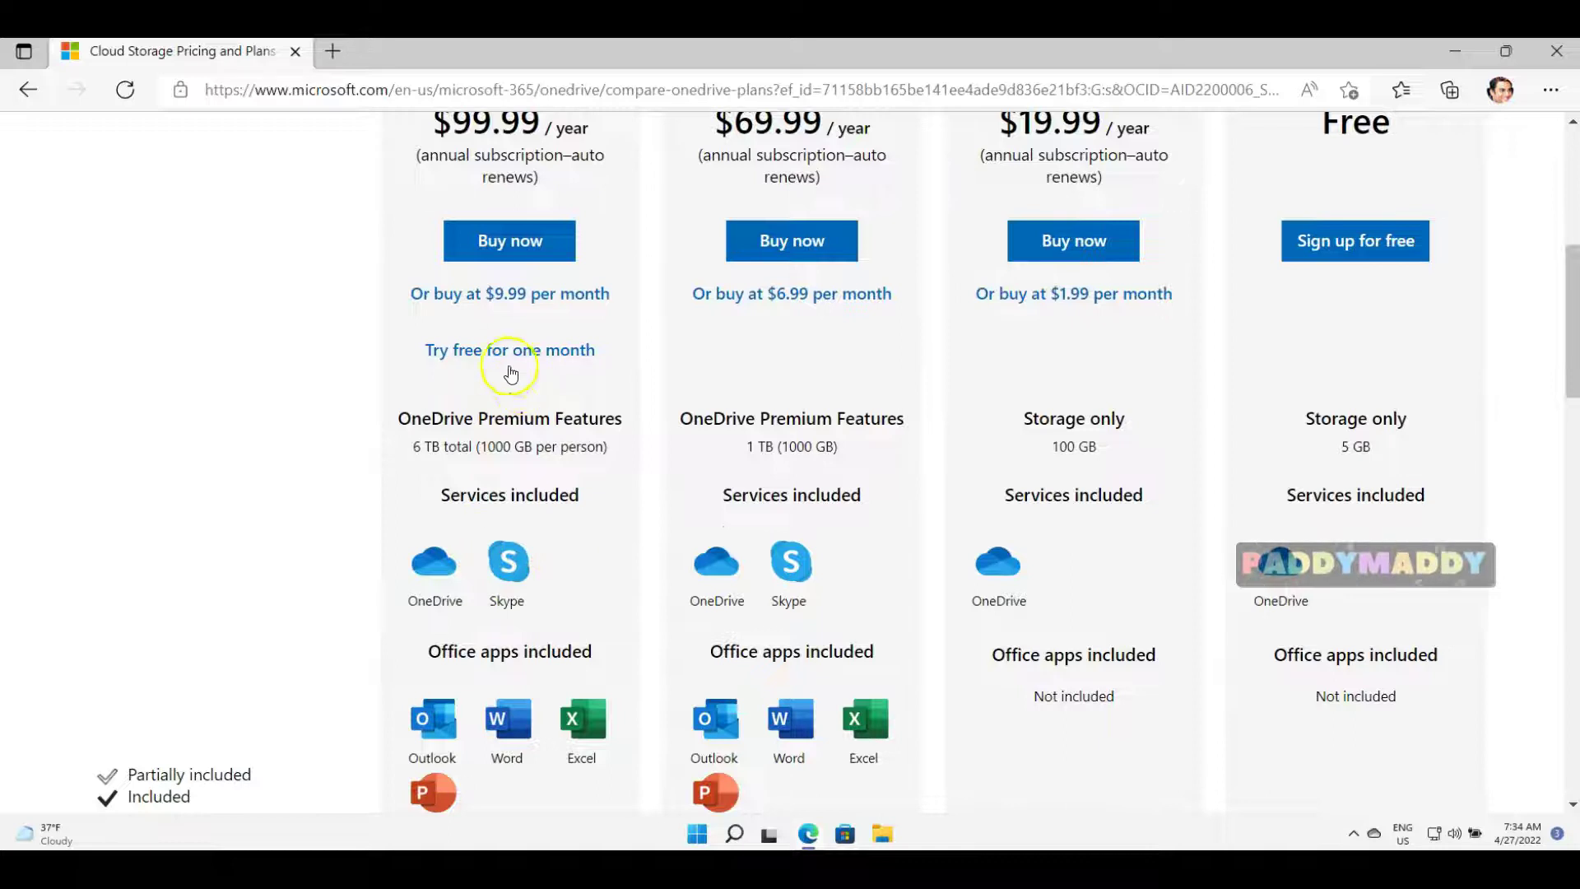
{"action": "left_click_drag", "start_coordinate": [413, 447], "coordinate": [477, 446]}
{"action": "scroll", "coordinate": [556, 459], "scroll_direction": "up", "scroll_amount": 4}
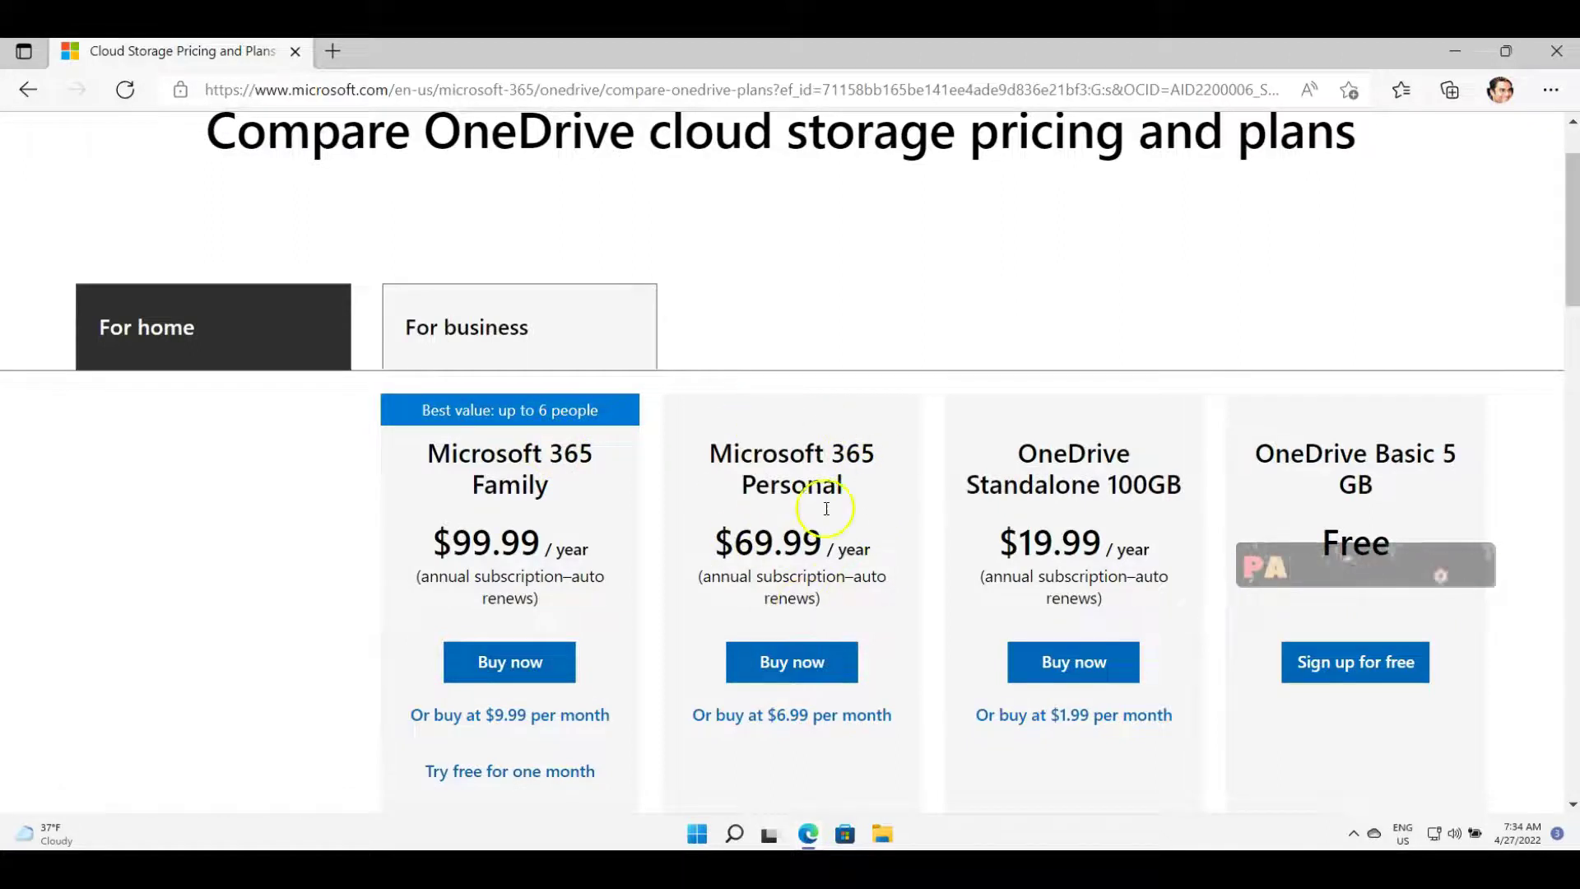
{"action": "scroll", "coordinate": [753, 605], "scroll_direction": "down", "scroll_amount": 5}
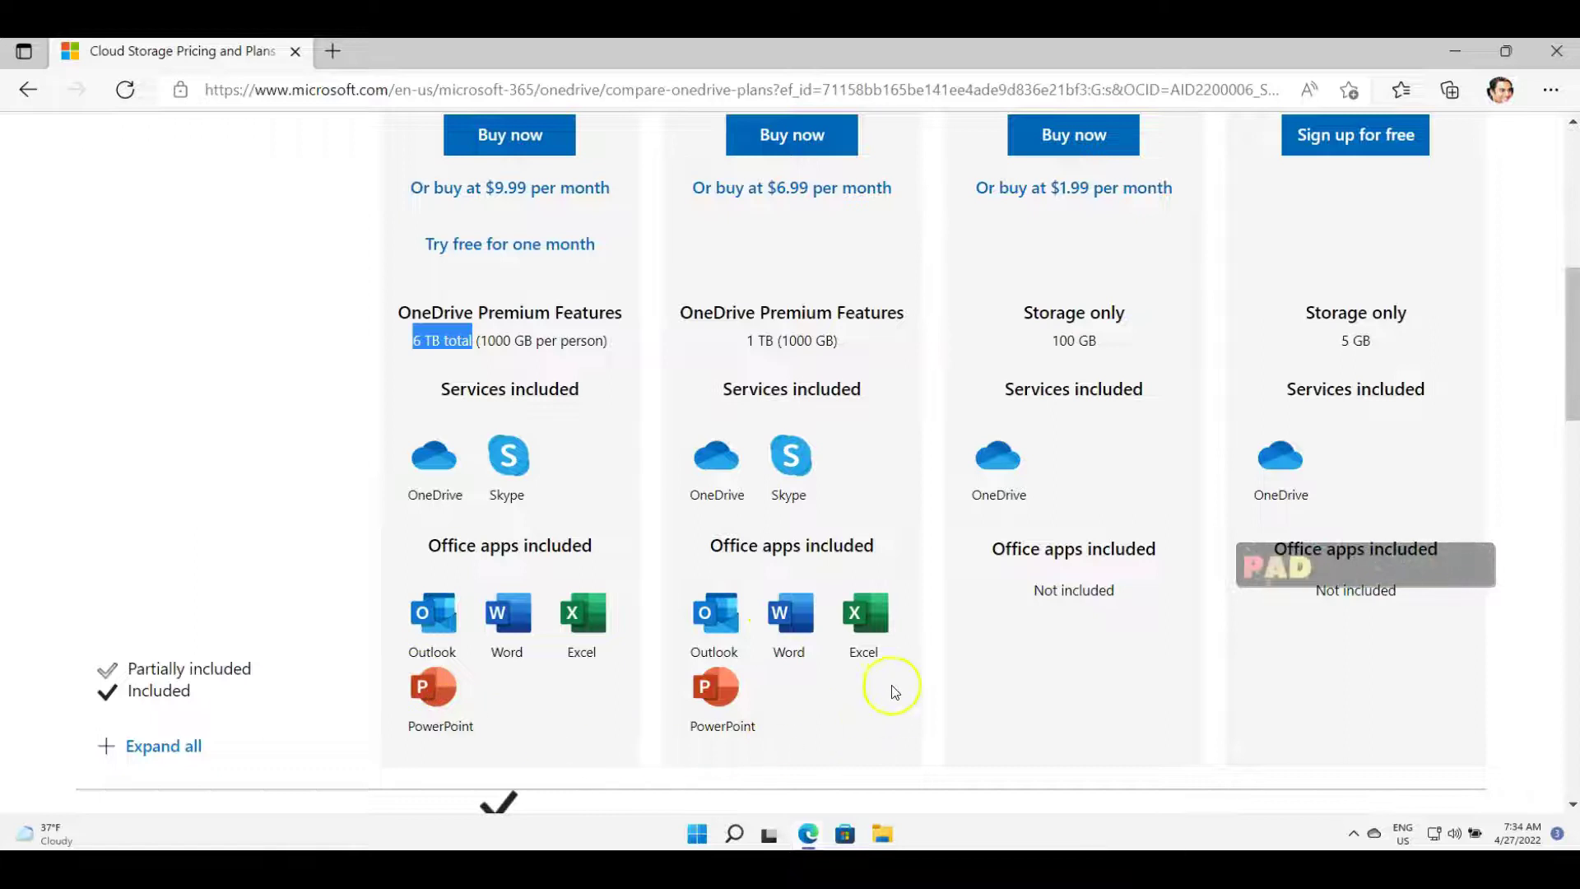
{"action": "left_click_drag", "start_coordinate": [732, 344], "coordinate": [818, 340]}
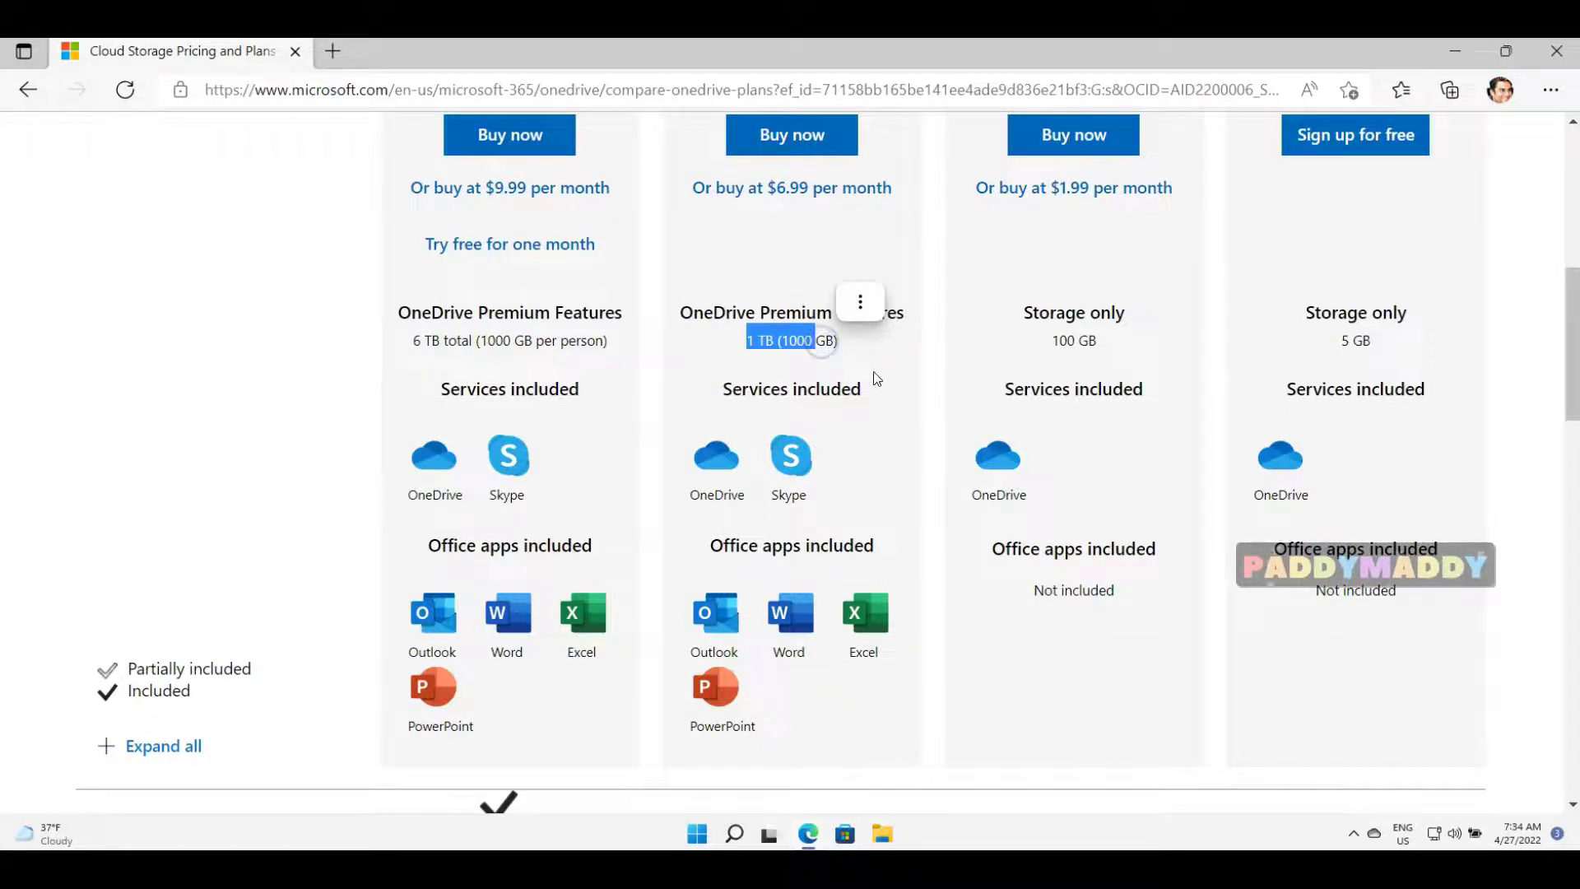
{"action": "scroll", "coordinate": [999, 558], "scroll_direction": "up", "scroll_amount": 3}
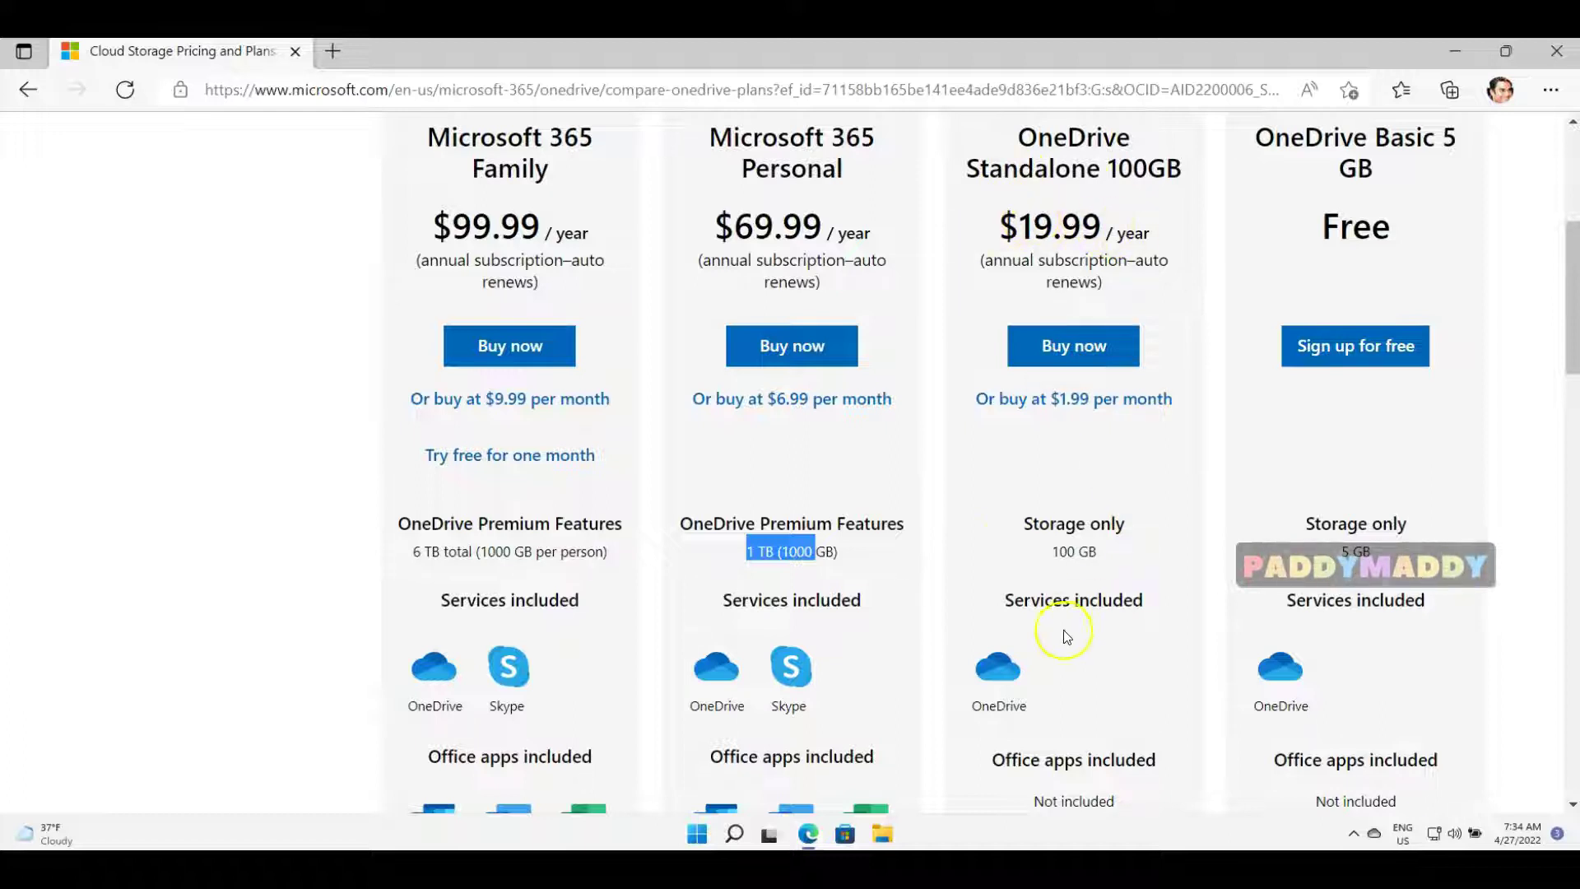
{"action": "left_click_drag", "start_coordinate": [1047, 554], "coordinate": [1092, 550]}
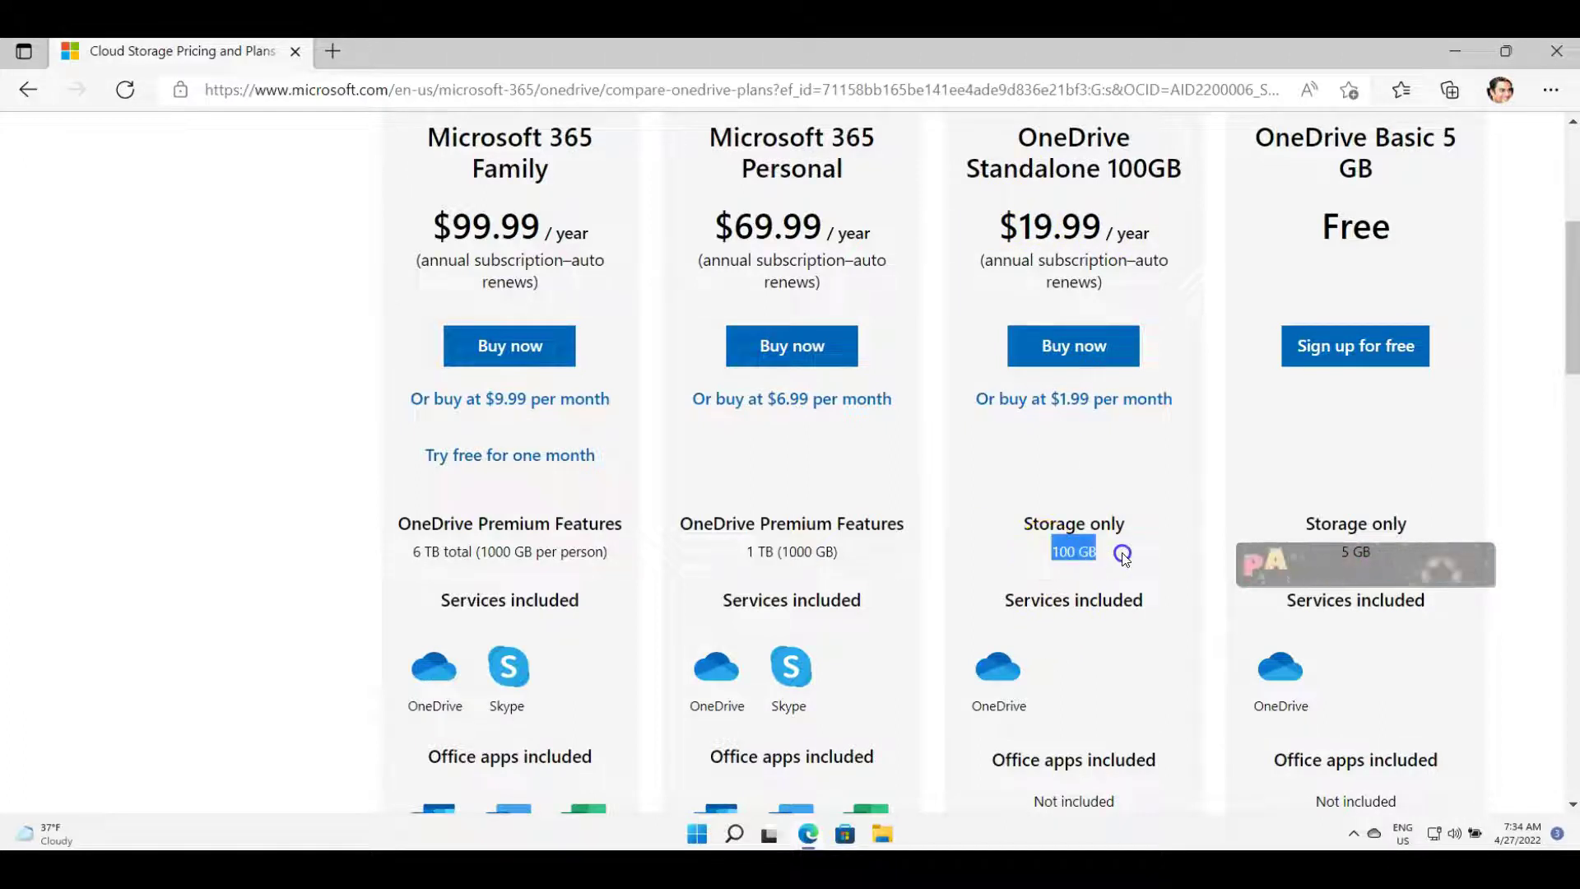
{"action": "left_click_drag", "start_coordinate": [1002, 222], "coordinate": [1104, 224]}
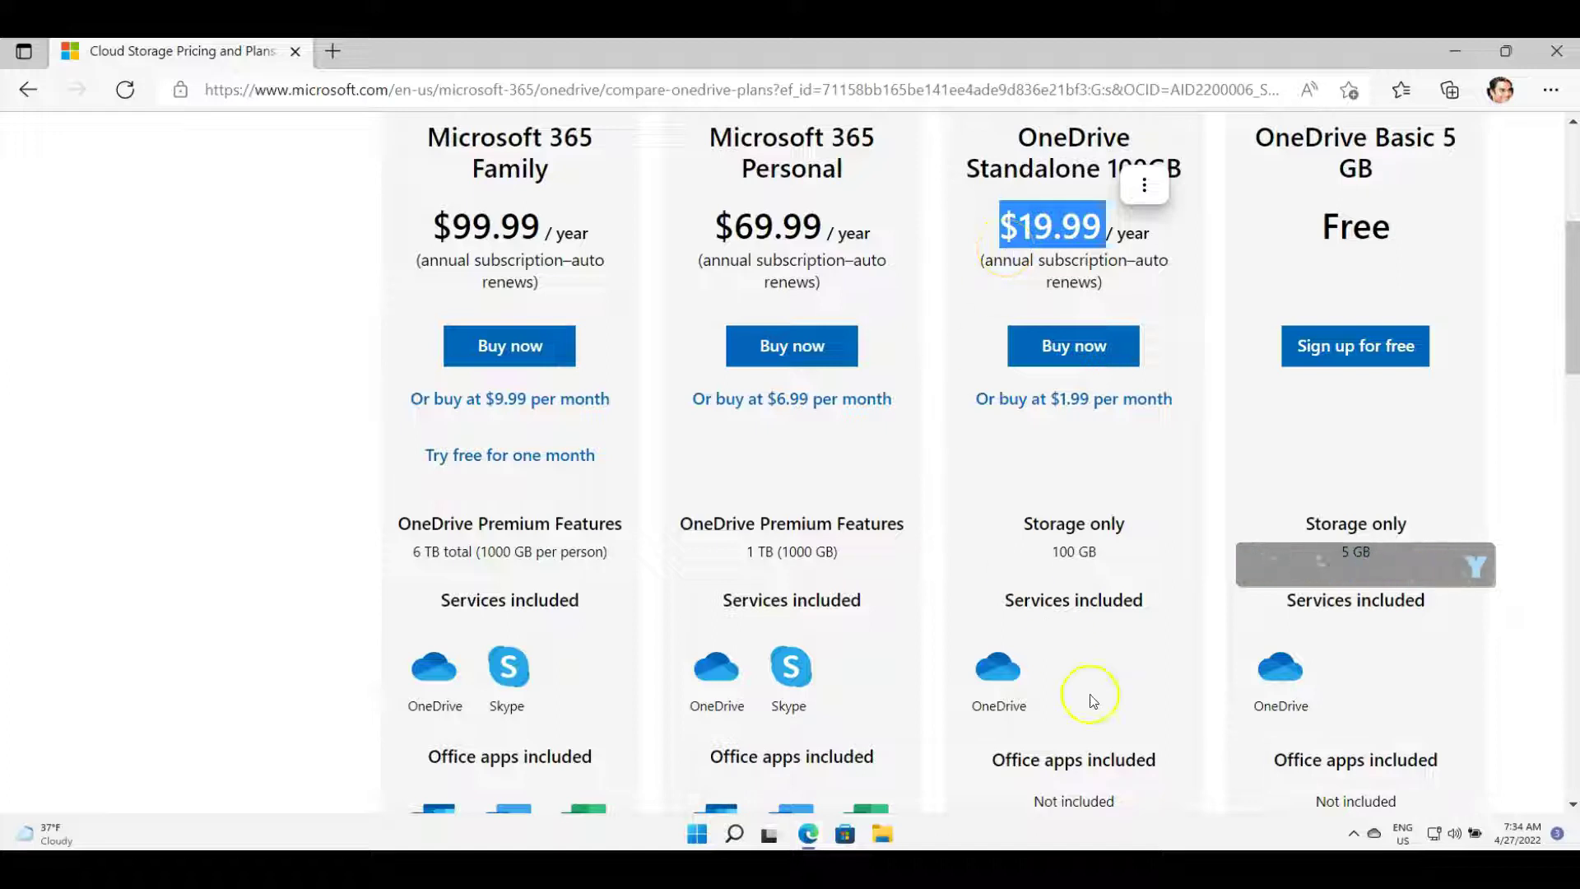
Step: Highlight the free OneDrive Basic plan's 5 GB storage-only details
{"action": "left_click", "coordinate": [1451, 54]}
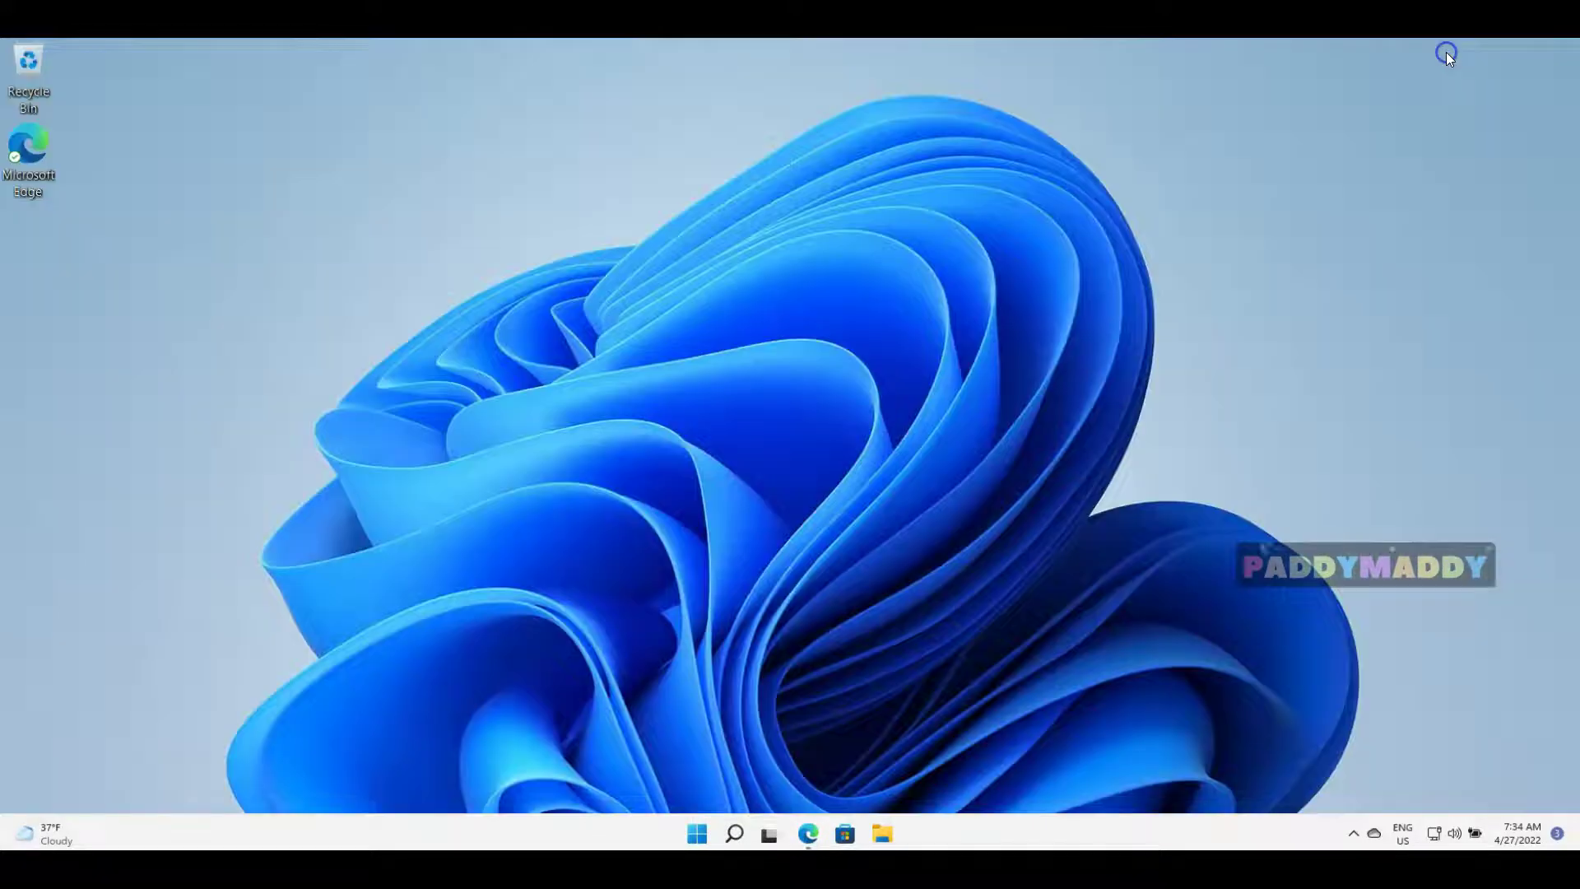
{"action": "left_click", "coordinate": [808, 833]}
{"action": "left_click_drag", "start_coordinate": [1257, 136], "coordinate": [1403, 165]}
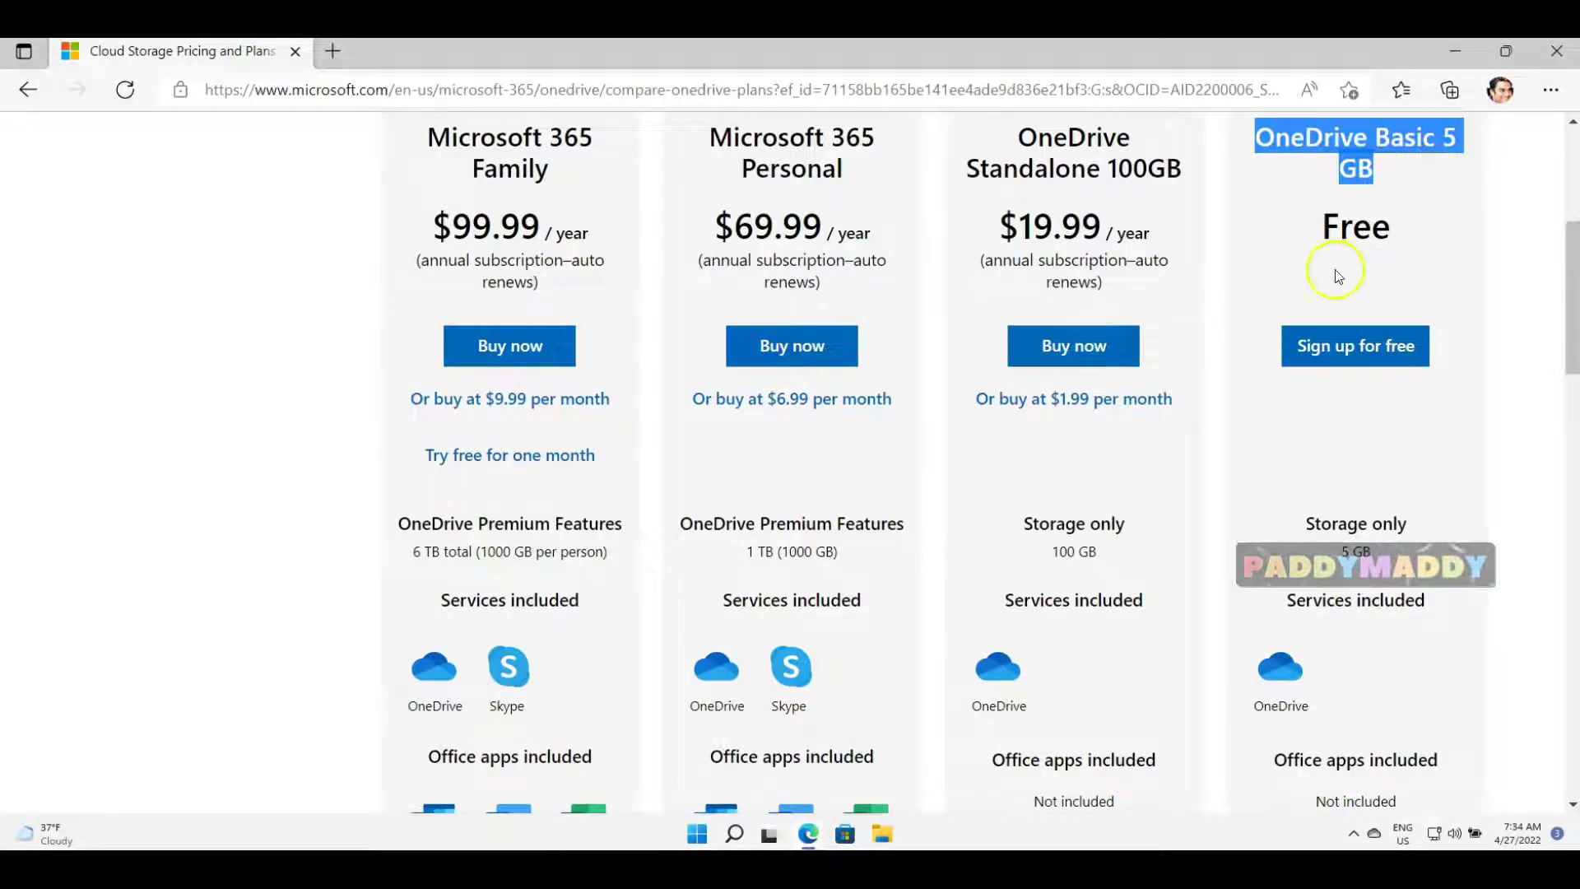
{"action": "left_click", "coordinate": [1343, 231]}
{"action": "left_click_drag", "start_coordinate": [1309, 561], "coordinate": [1370, 548]}
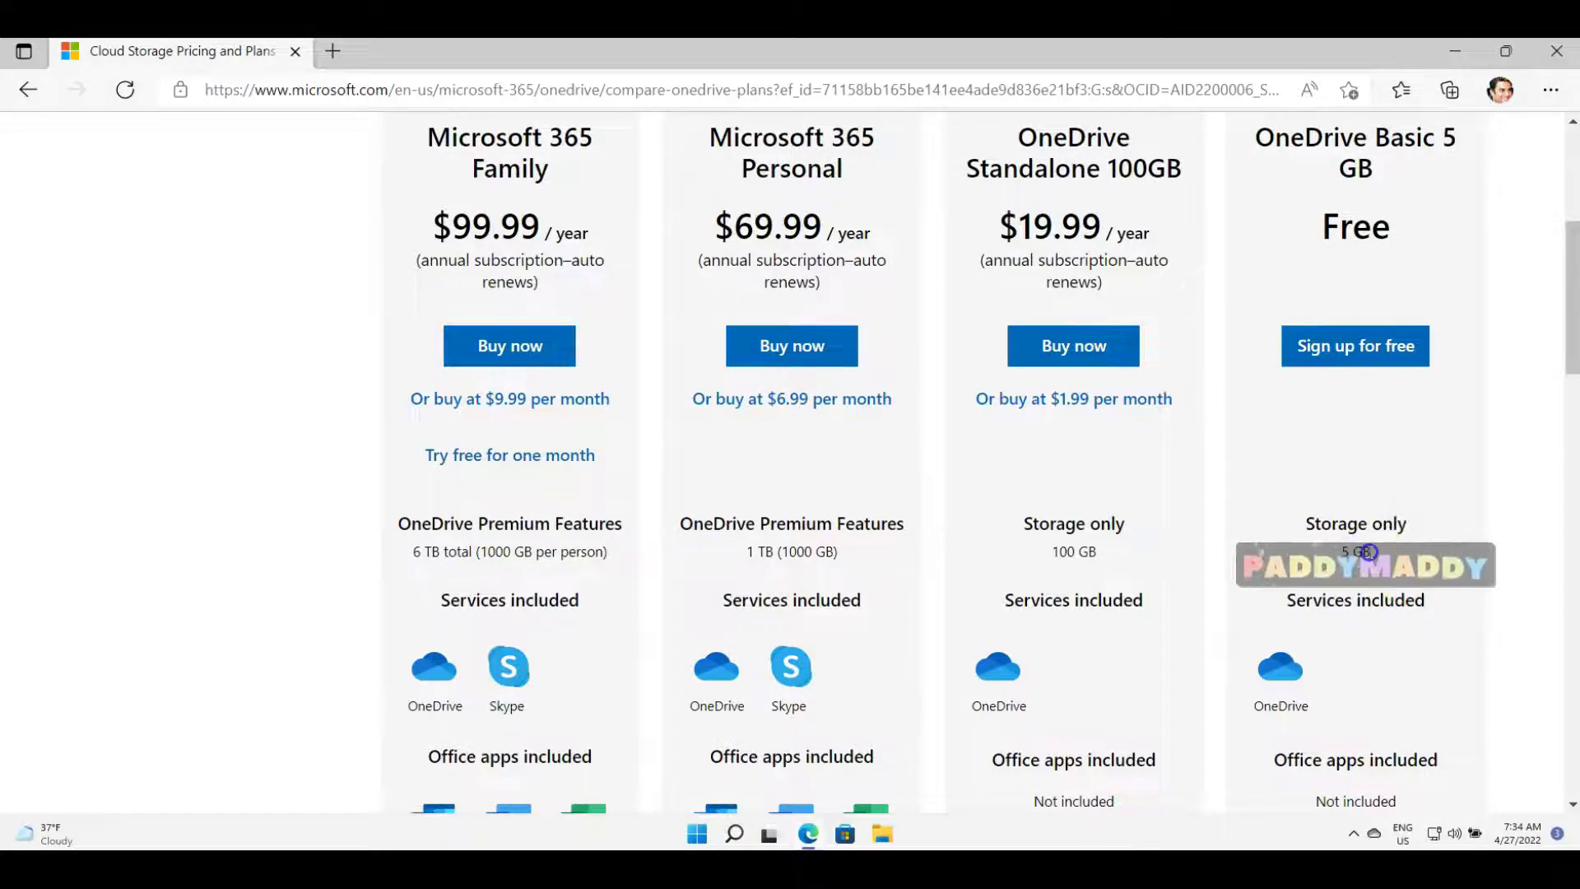
{"action": "left_click_drag", "start_coordinate": [1369, 551], "coordinate": [1290, 525]}
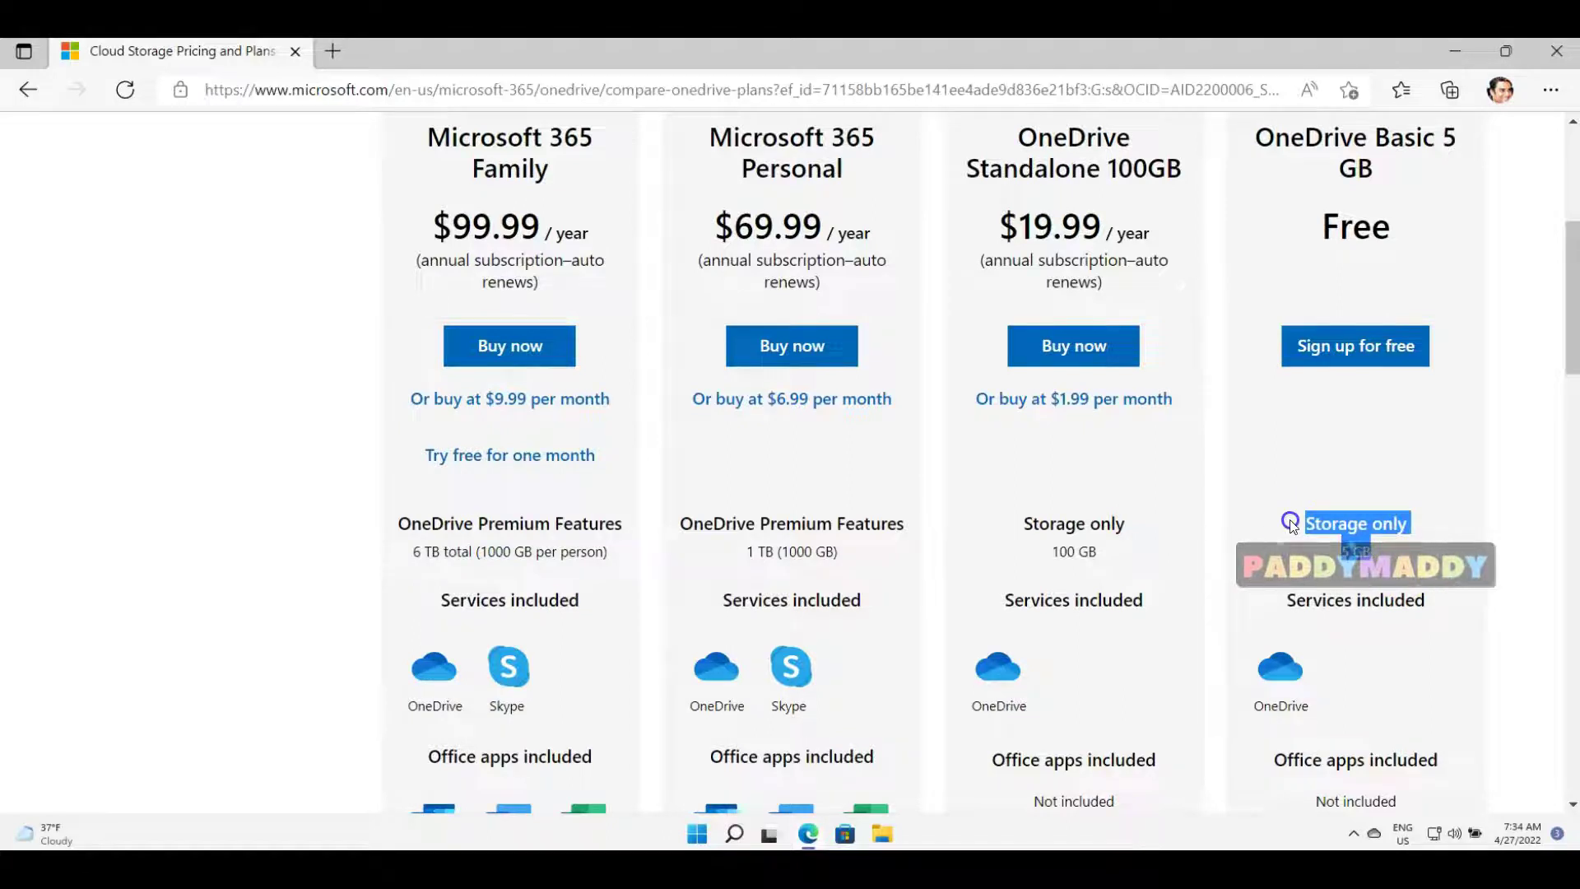
{"action": "left_click_drag", "start_coordinate": [1311, 522], "coordinate": [1308, 528]}
{"action": "scroll", "coordinate": [1304, 543], "scroll_direction": "down", "scroll_amount": 3}
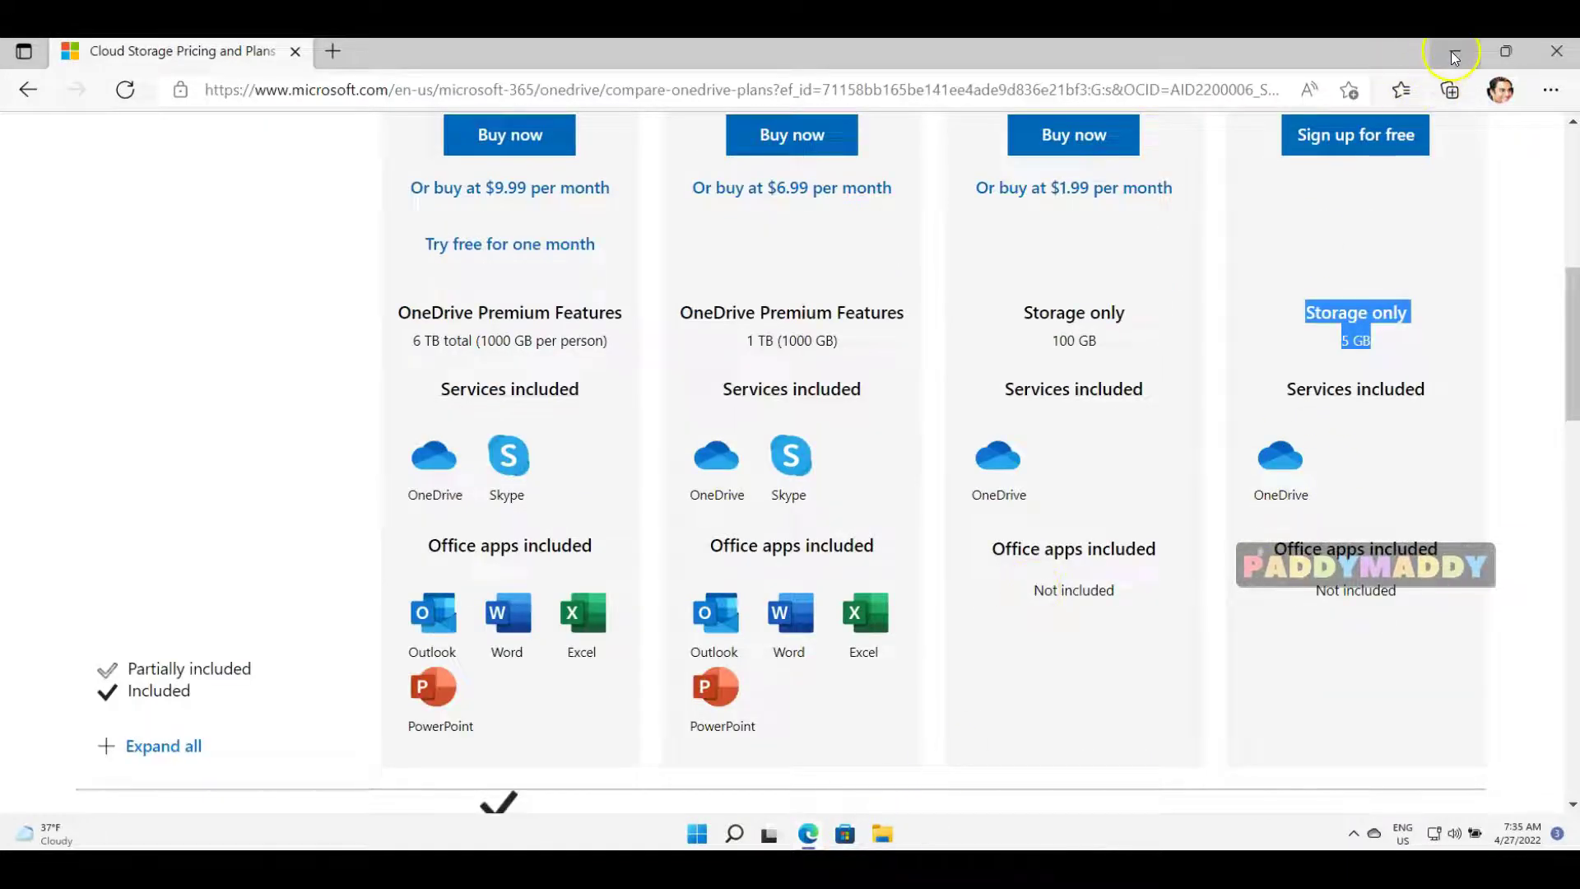
{"action": "scroll", "coordinate": [645, 303], "scroll_direction": "up", "scroll_amount": 8}
Step: Scroll the For business OneDrive plans at $5.00 and $10.00 per user/month, then minimize Edge
{"action": "left_click", "coordinate": [442, 431]}
{"action": "scroll", "coordinate": [741, 634], "scroll_direction": "down", "scroll_amount": 1}
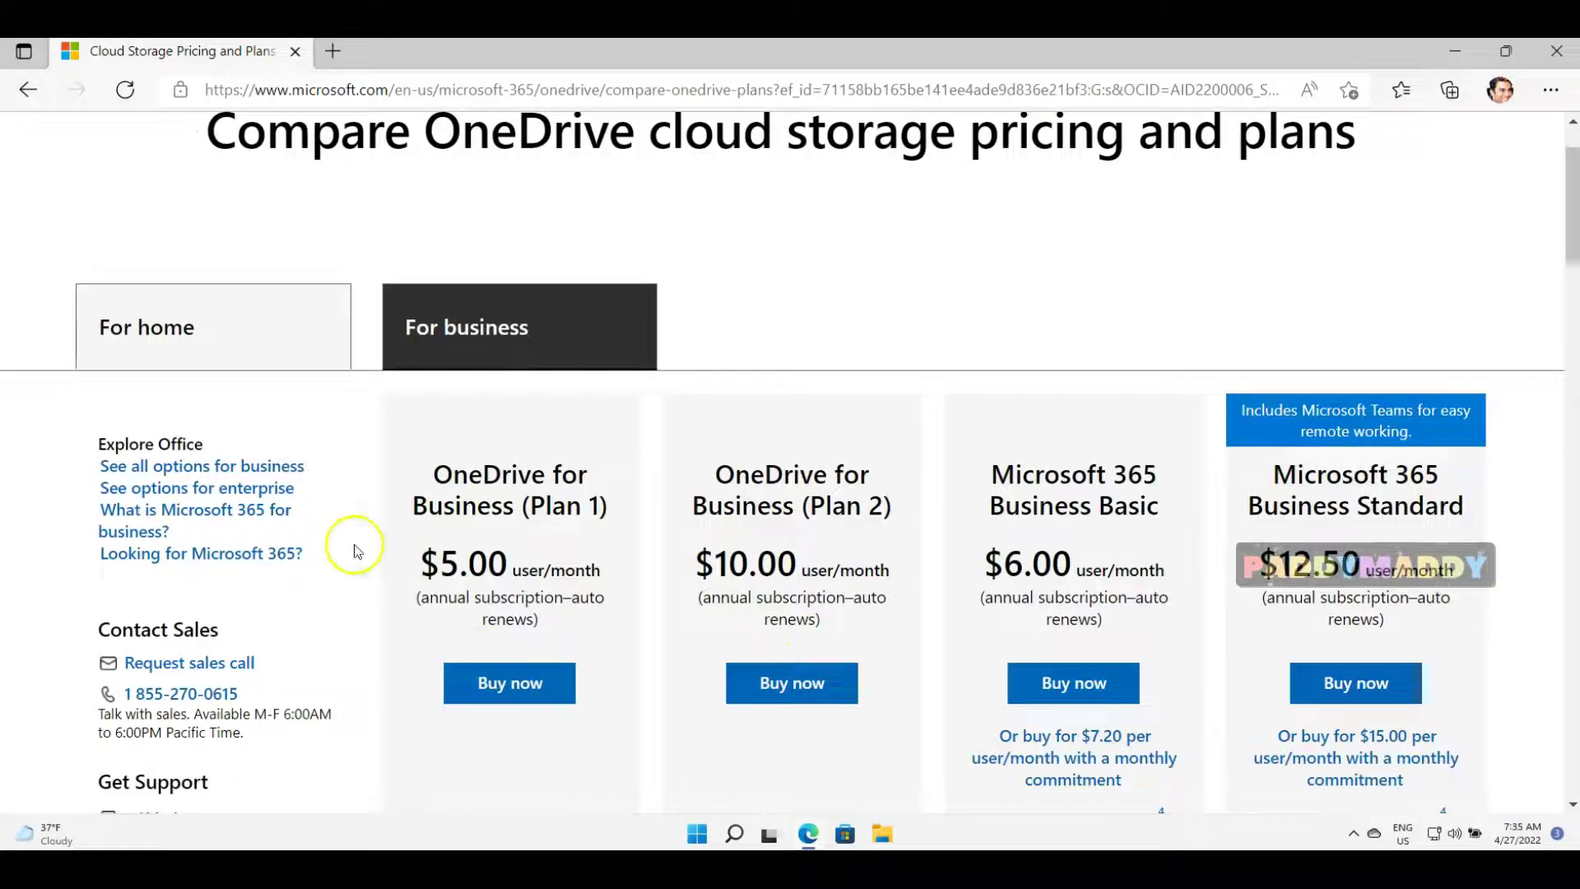
{"action": "scroll", "coordinate": [1152, 494], "scroll_direction": "down", "scroll_amount": 4}
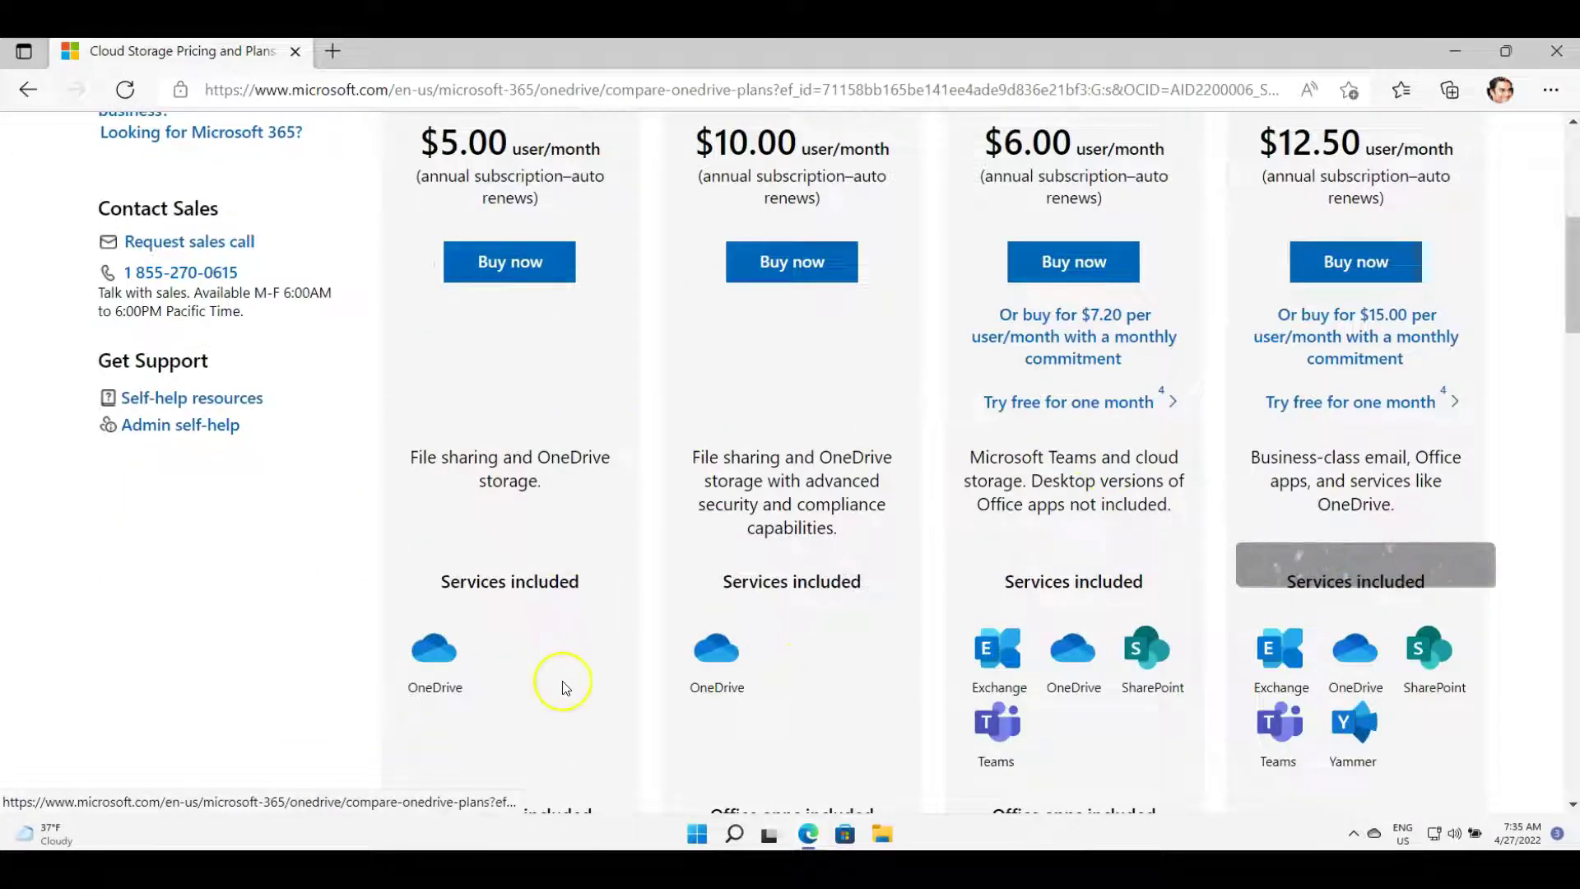
{"action": "scroll", "coordinate": [566, 685], "scroll_direction": "down", "scroll_amount": 2}
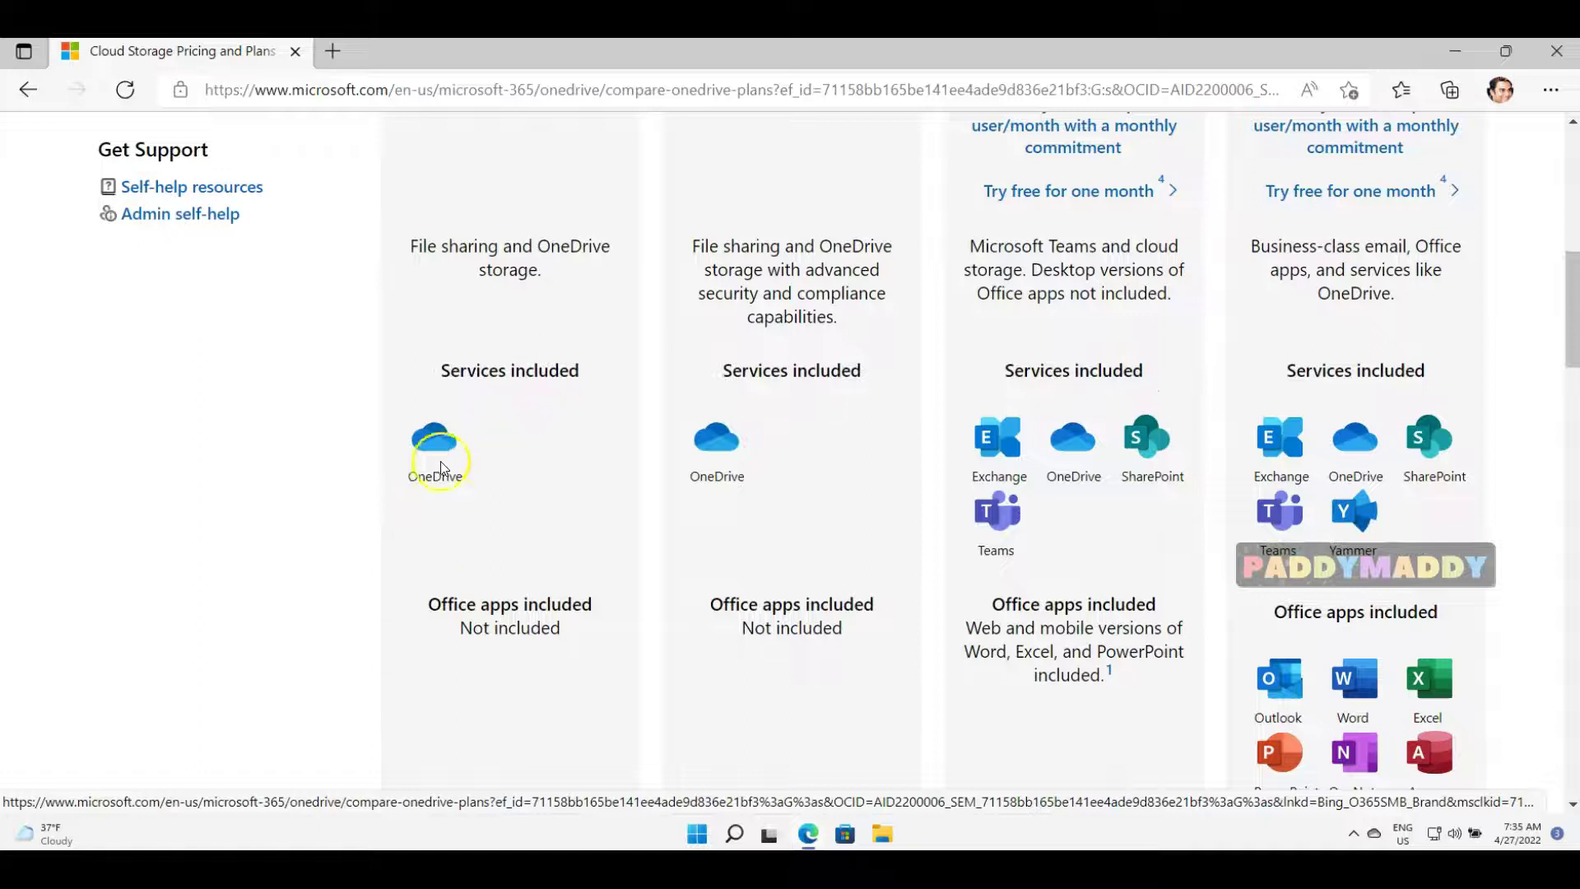
{"action": "scroll", "coordinate": [857, 469], "scroll_direction": "down", "scroll_amount": 4}
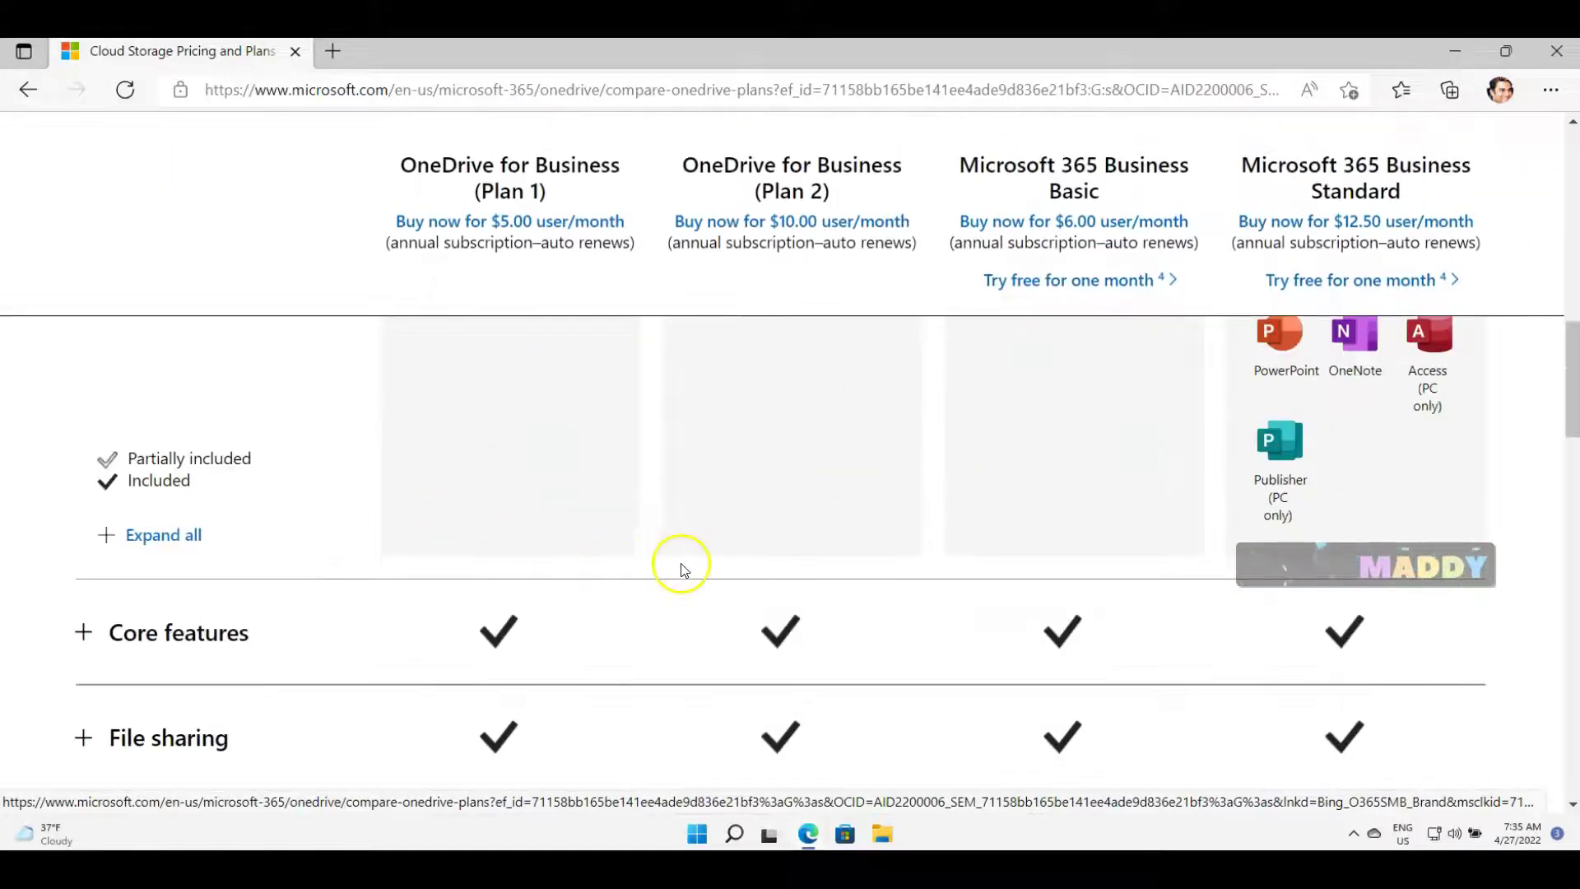
{"action": "scroll", "coordinate": [687, 567], "scroll_direction": "down", "scroll_amount": 4}
{"action": "scroll", "coordinate": [522, 600], "scroll_direction": "down", "scroll_amount": 5}
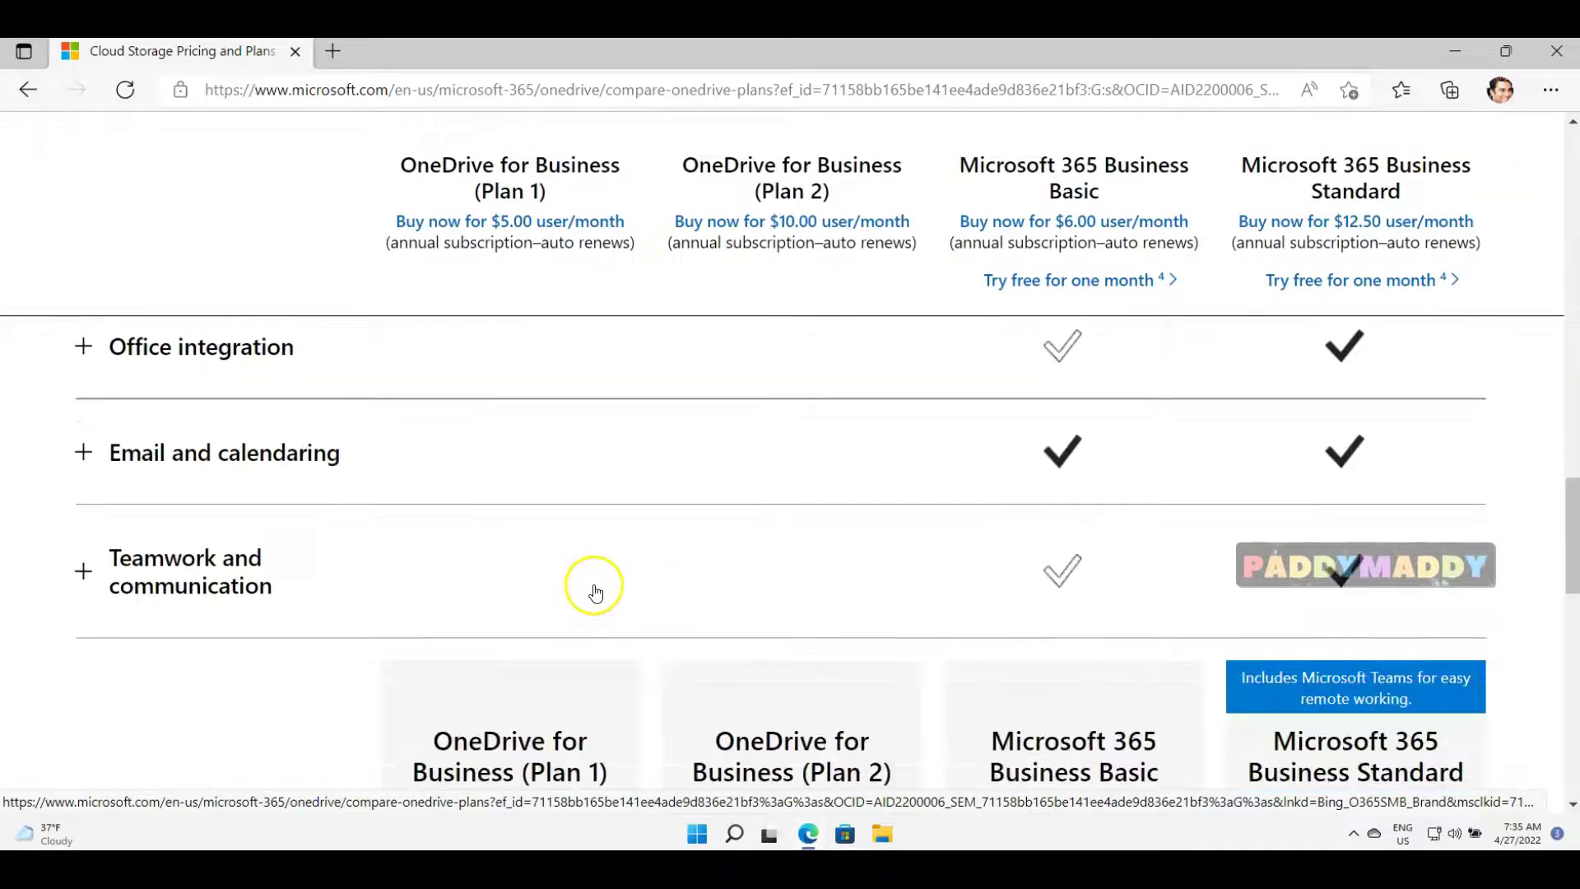
{"action": "scroll", "coordinate": [598, 593], "scroll_direction": "down", "scroll_amount": 5}
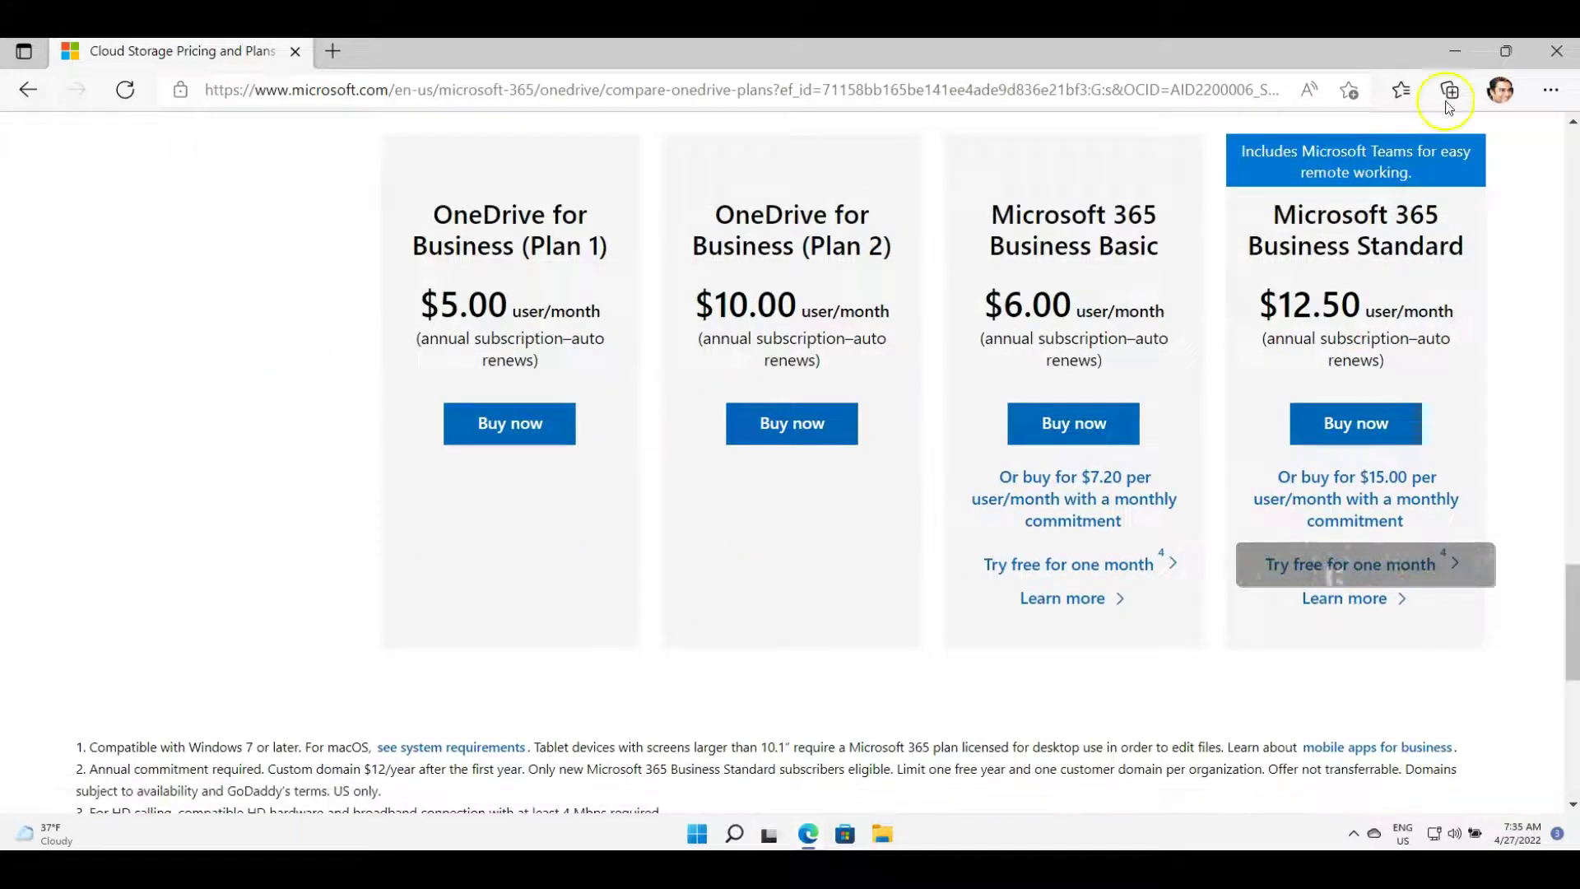
{"action": "left_click", "coordinate": [1452, 55]}
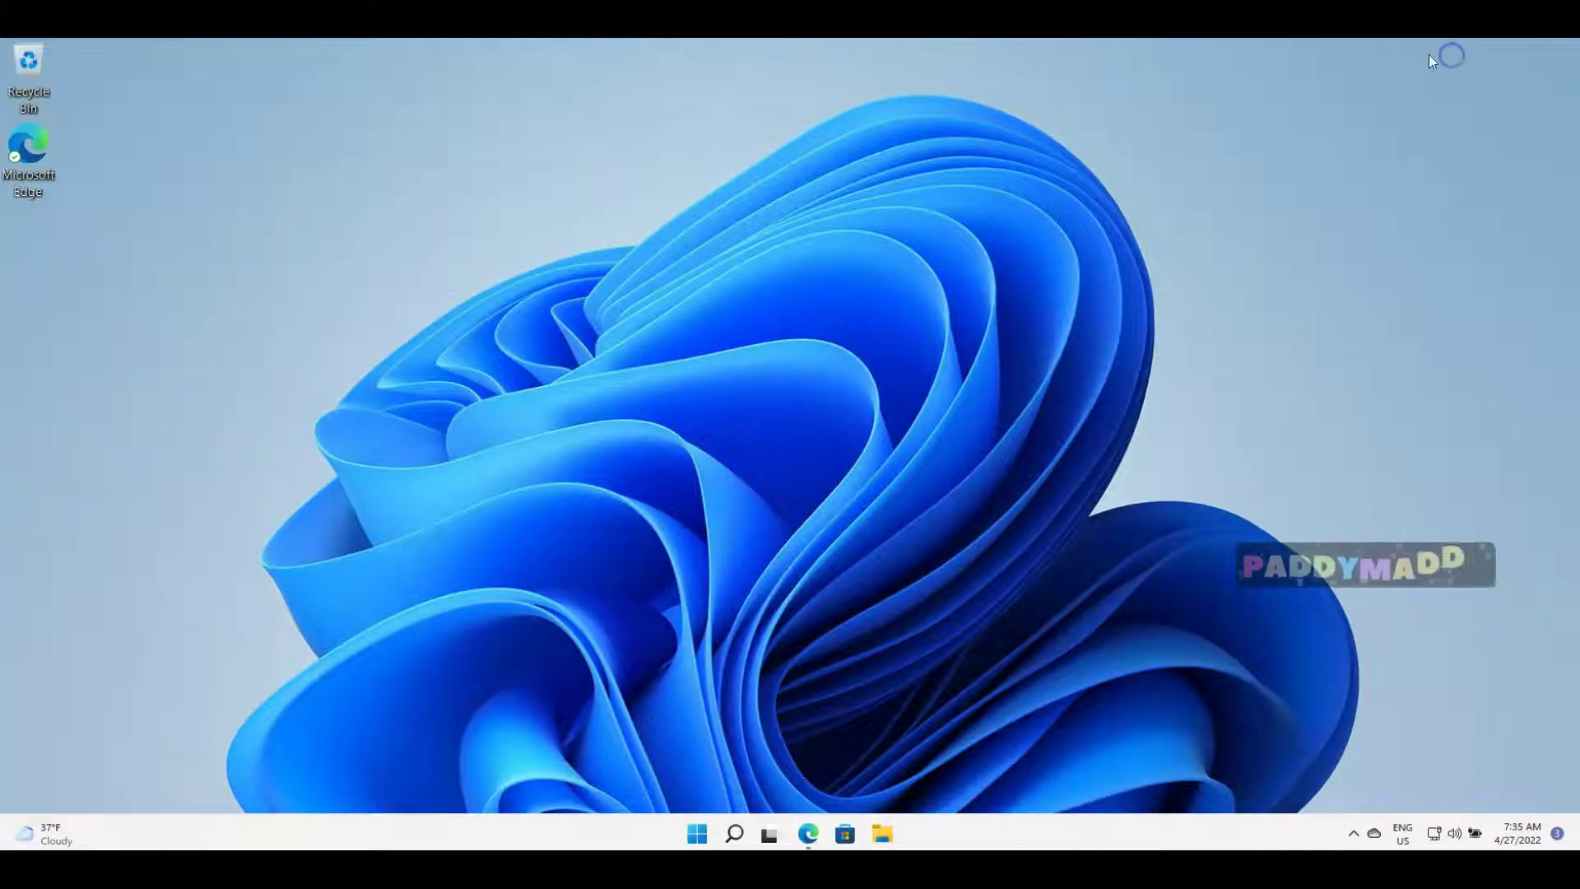
Step: Open OneDrive Settings from the tray panel's gear and view the Settings and Account pages
{"action": "left_click", "coordinate": [1375, 835]}
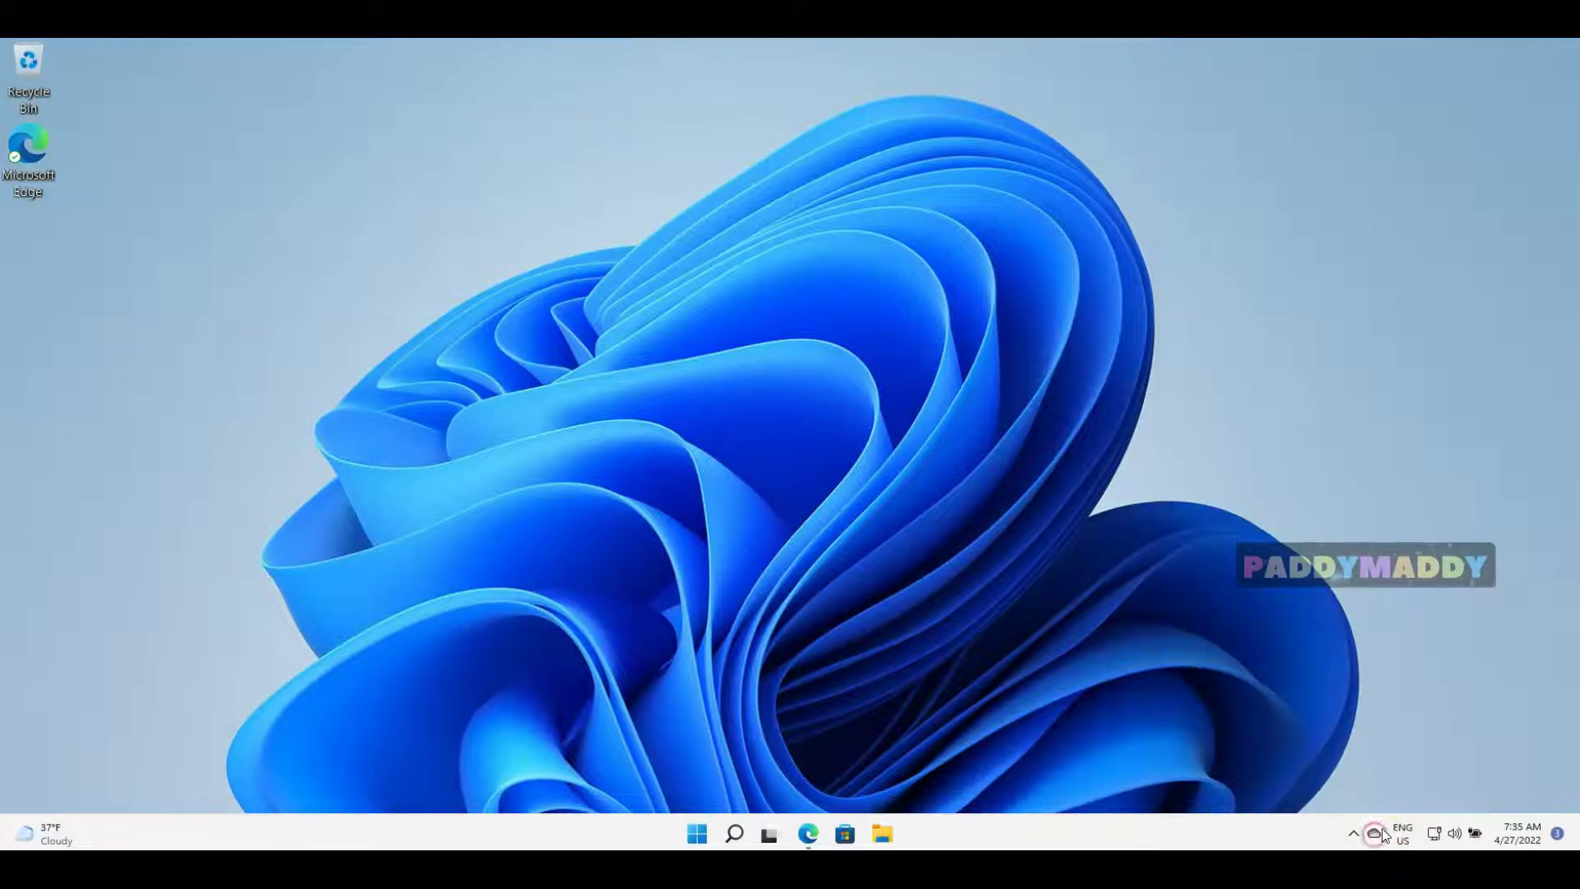
{"action": "left_click", "coordinate": [1377, 835]}
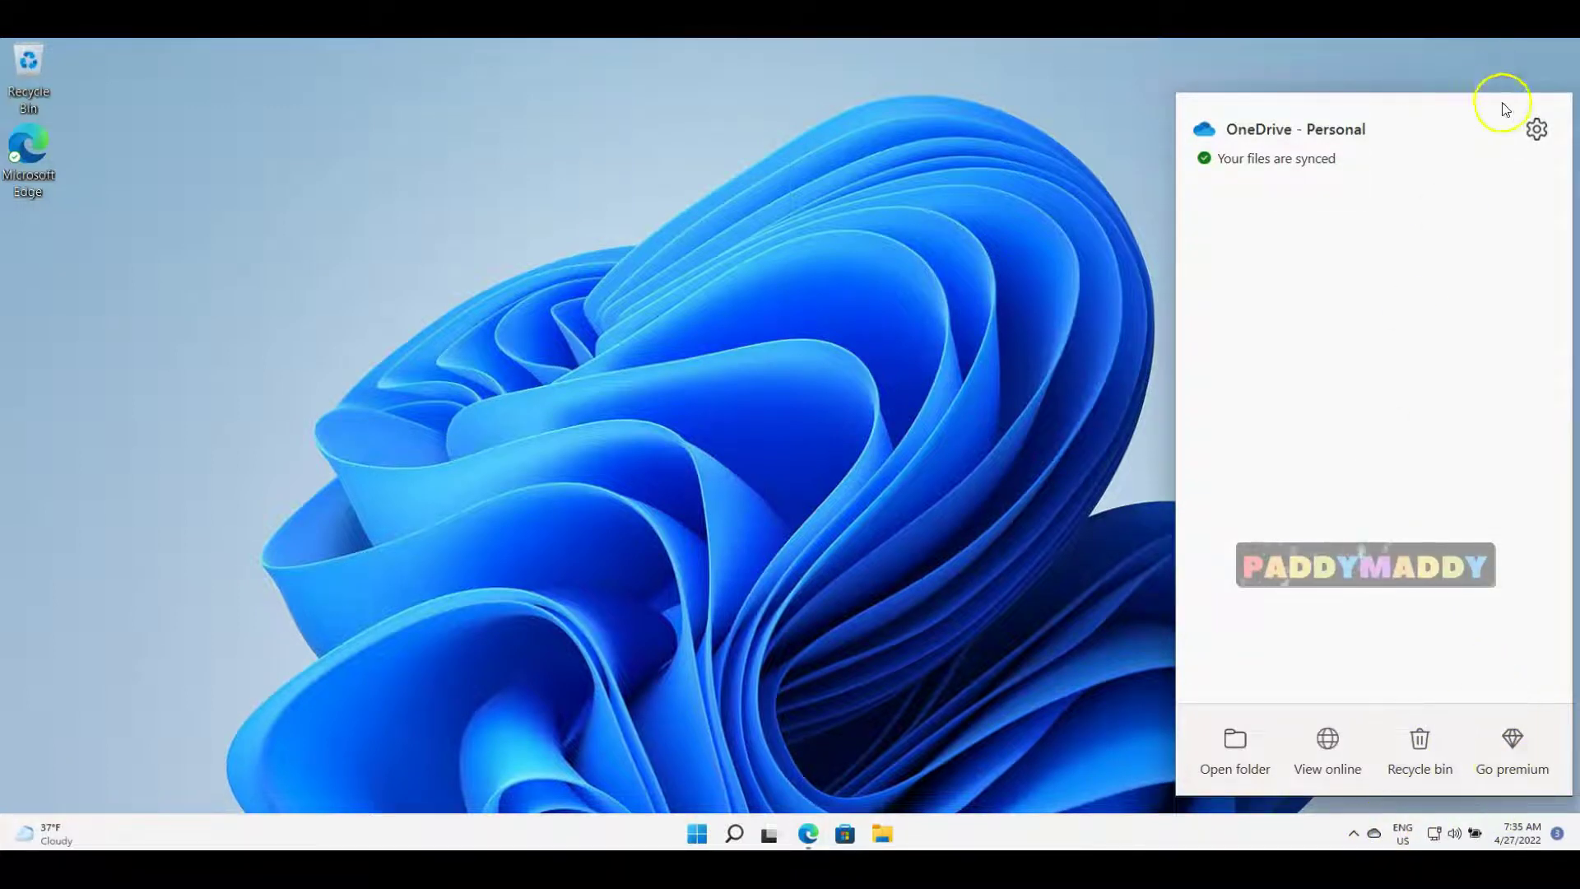
{"action": "left_click", "coordinate": [1536, 128]}
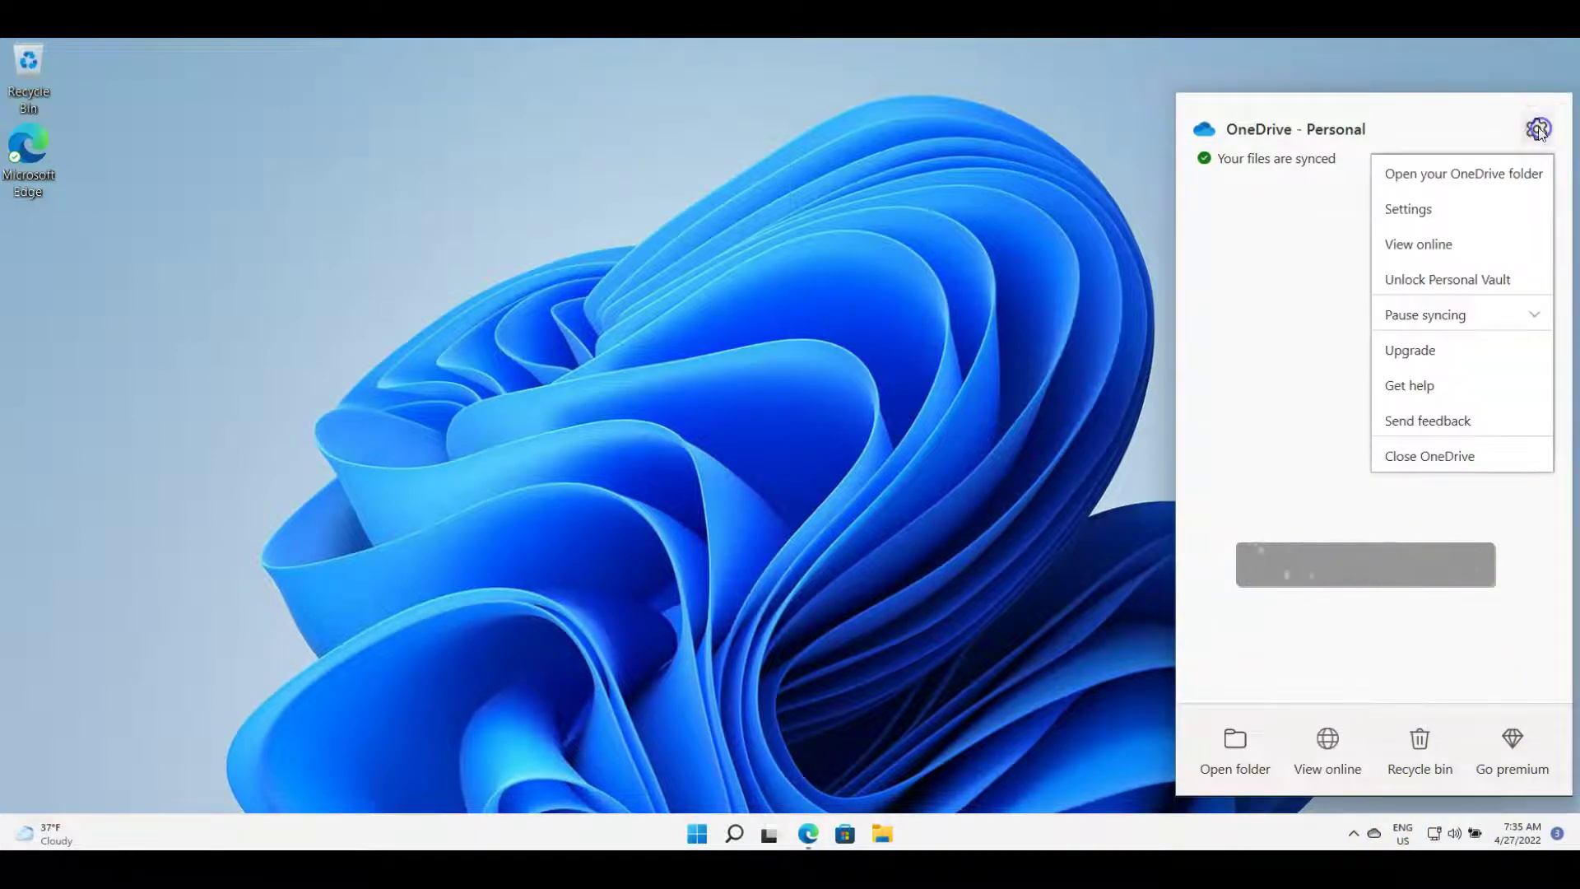
{"action": "left_click", "coordinate": [1449, 216]}
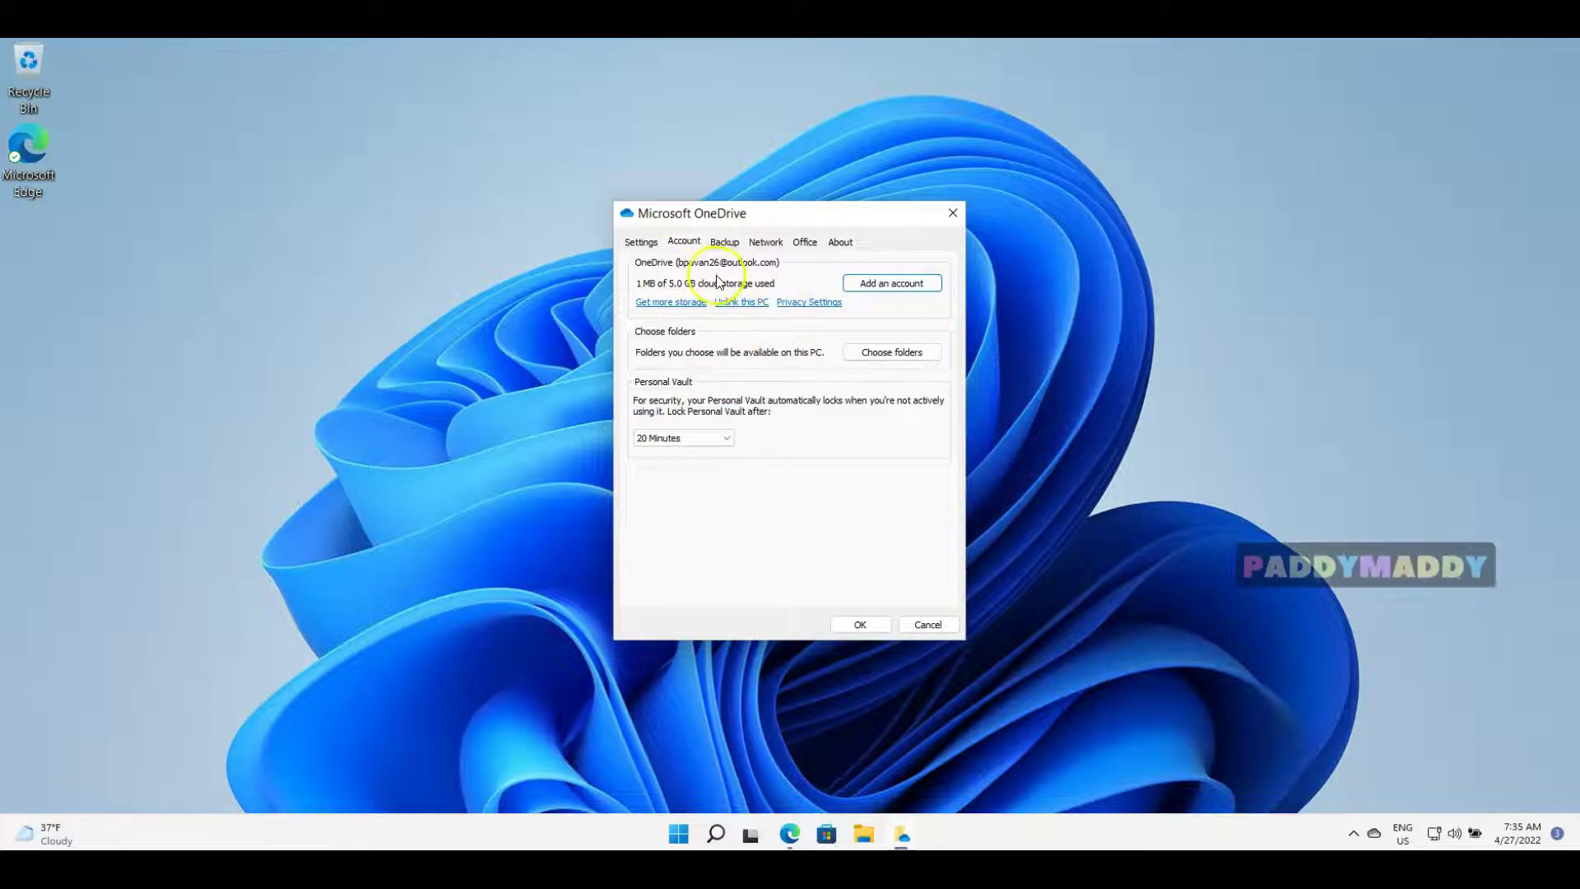
{"action": "left_click", "coordinate": [640, 244]}
{"action": "left_click", "coordinate": [683, 243]}
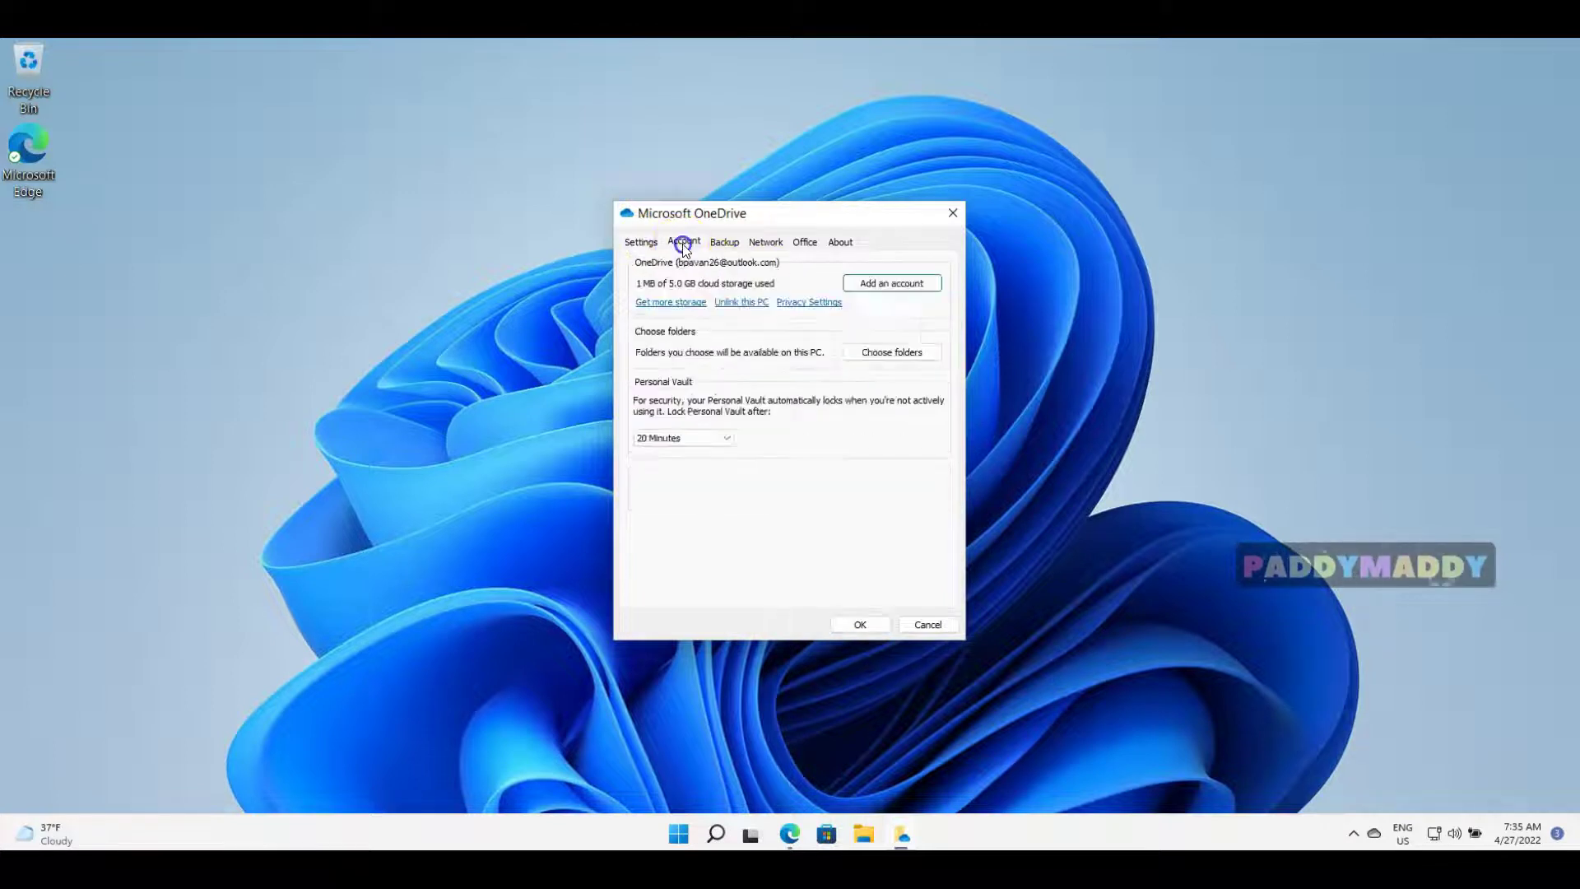
Step: Open Manage backup on the Backup tab to see Desktop, Documents and Pictures backed up
{"action": "left_click", "coordinate": [726, 243]}
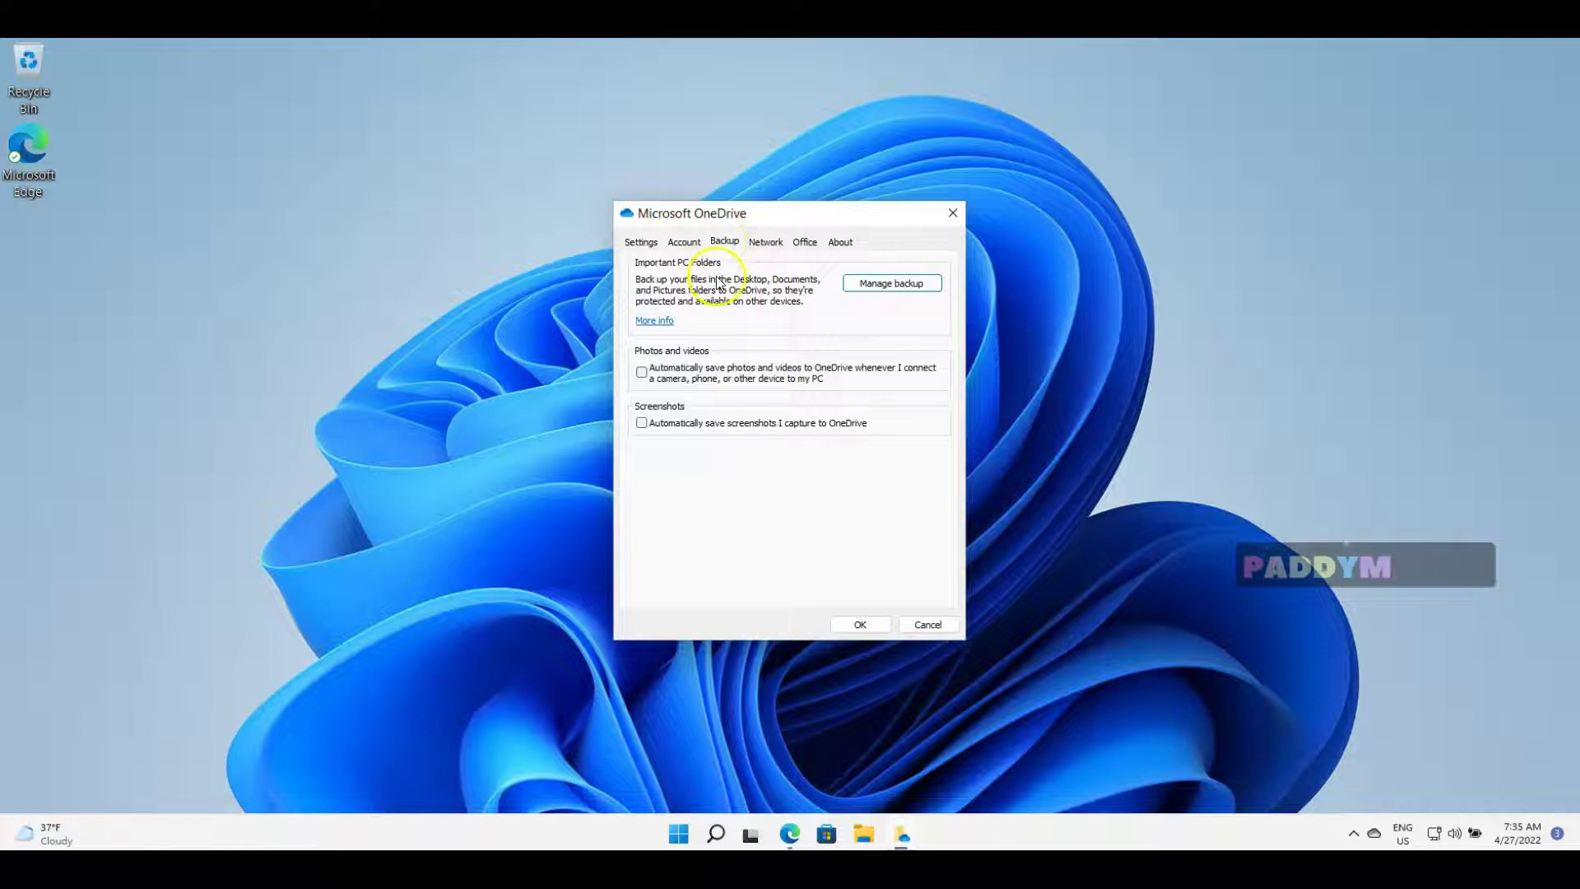
{"action": "left_click", "coordinate": [904, 285]}
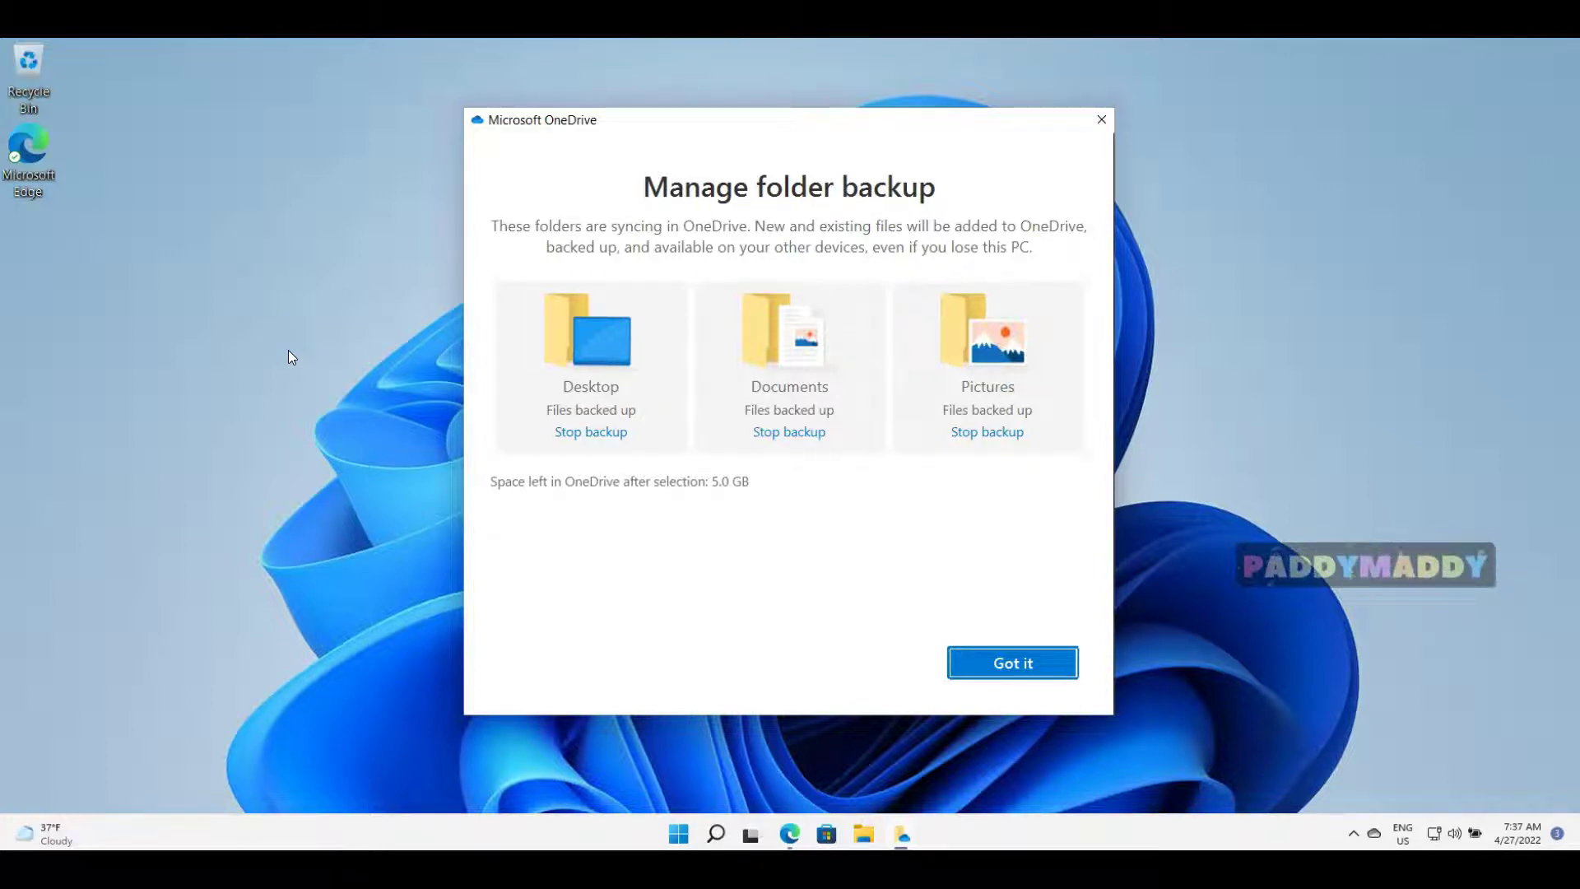
{"action": "left_click", "coordinate": [620, 422]}
Step: Browse This PC > Local Disk (C:) > Users > user folder > OneDrive in File Explorer
{"action": "left_click", "coordinate": [868, 836]}
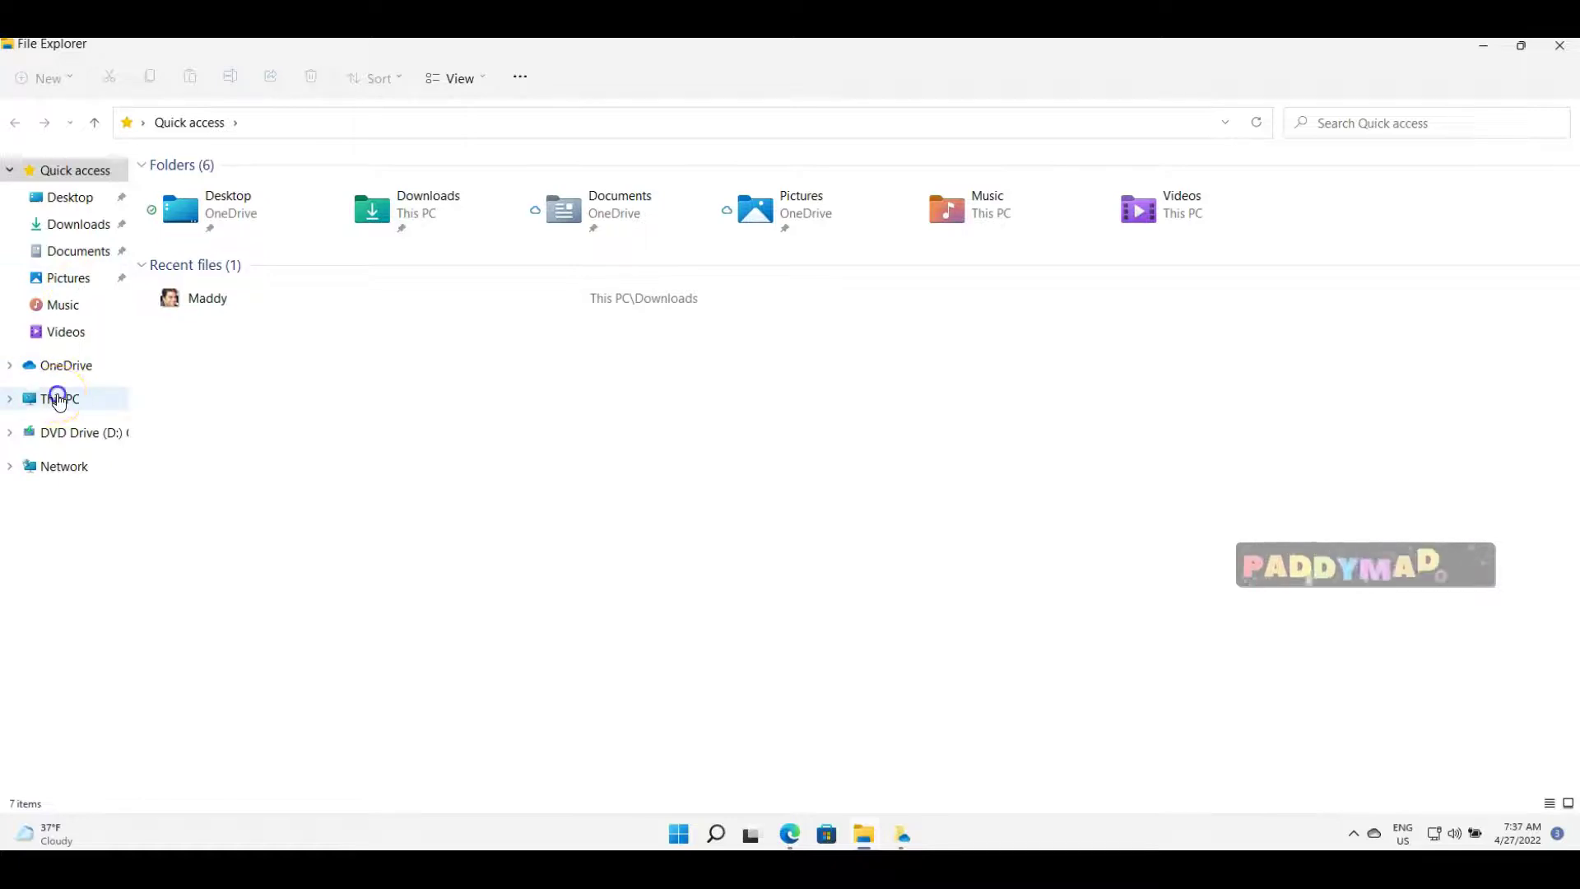
{"action": "left_click", "coordinate": [57, 401]}
{"action": "double_click", "coordinate": [272, 299]}
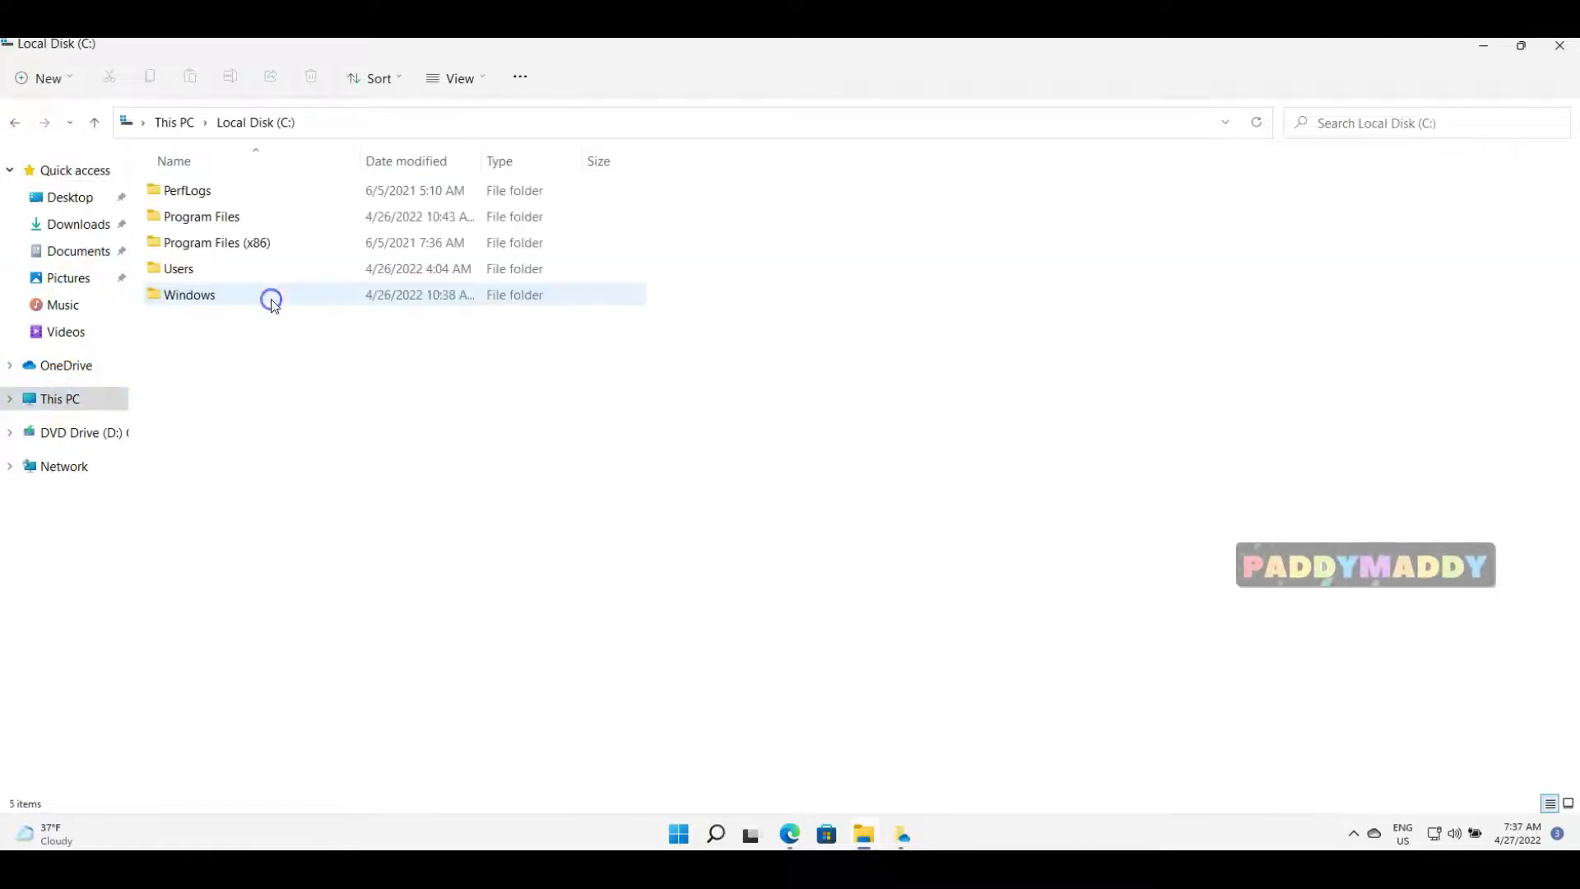
{"action": "double_click", "coordinate": [184, 269]}
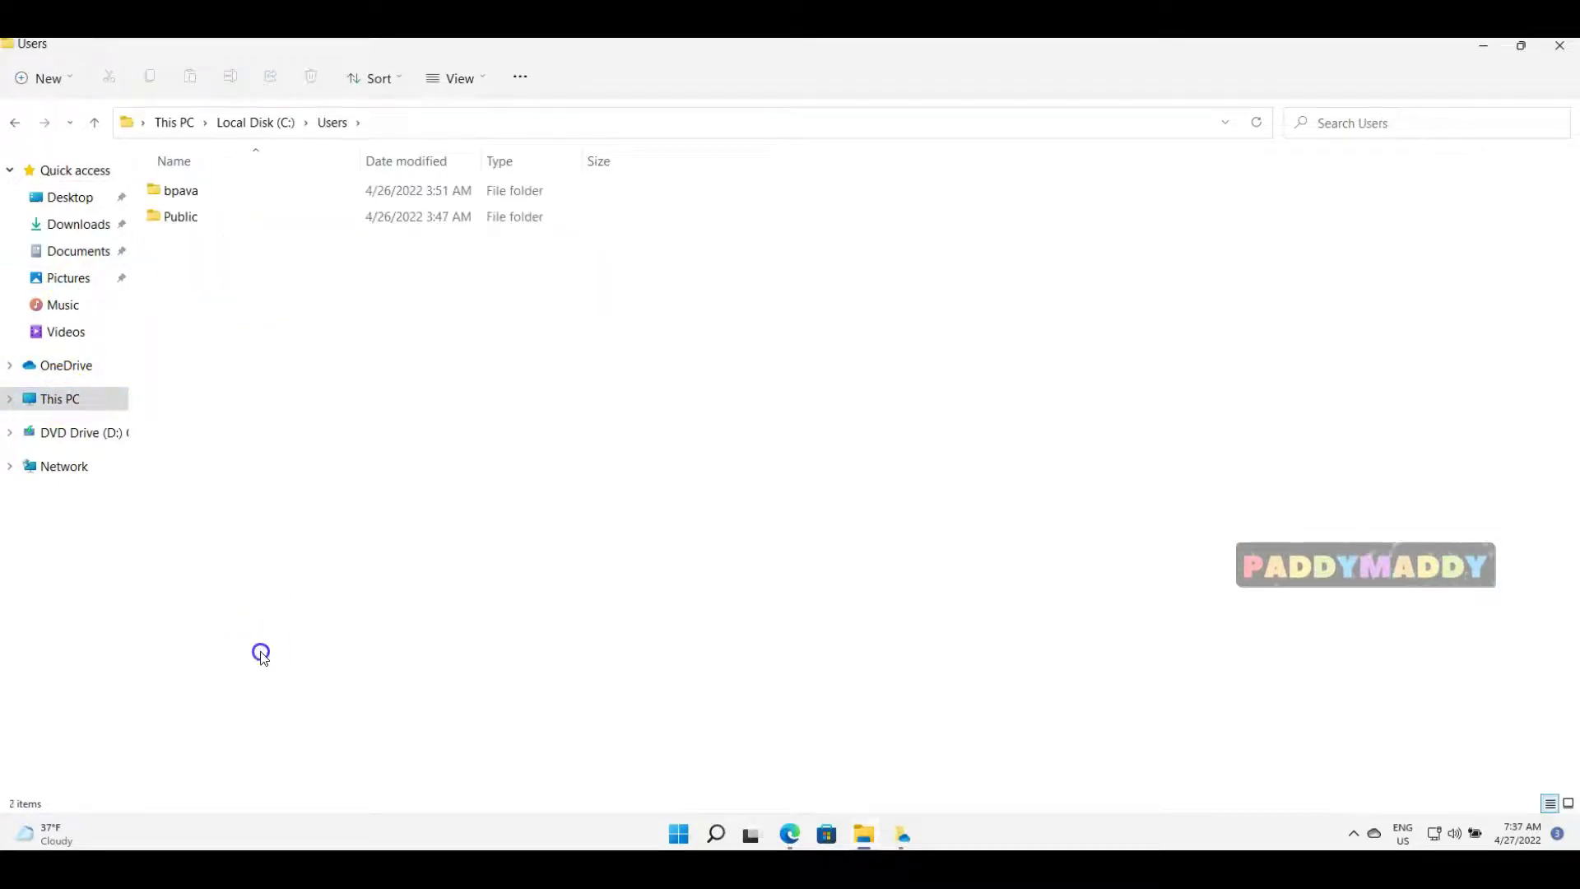
{"action": "double_click", "coordinate": [191, 192]}
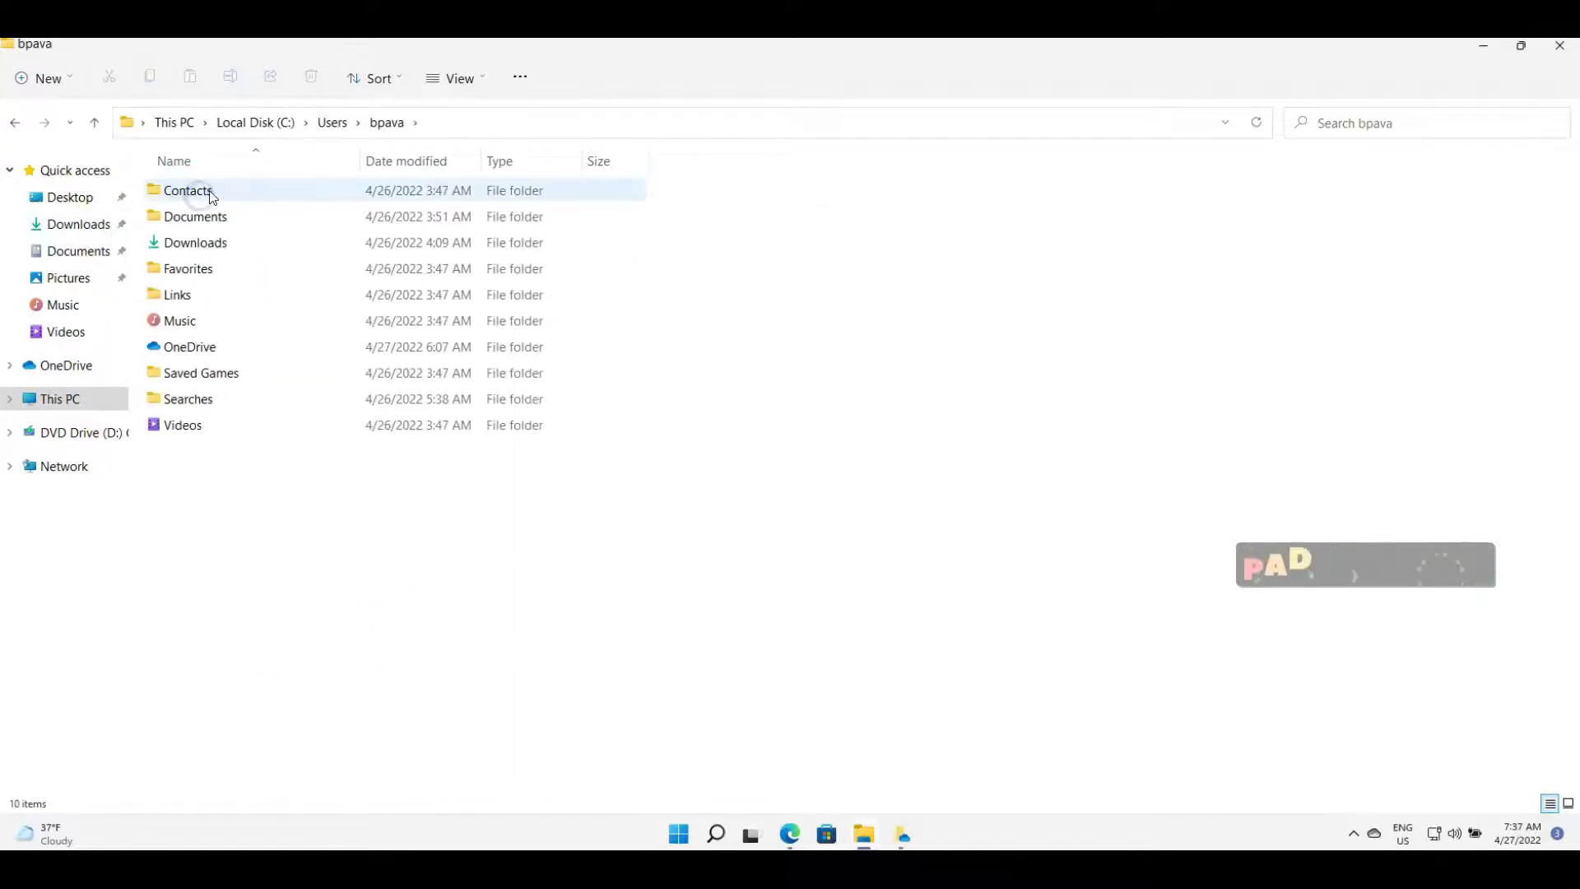
{"action": "left_click", "coordinate": [220, 353]}
{"action": "double_click", "coordinate": [220, 354]}
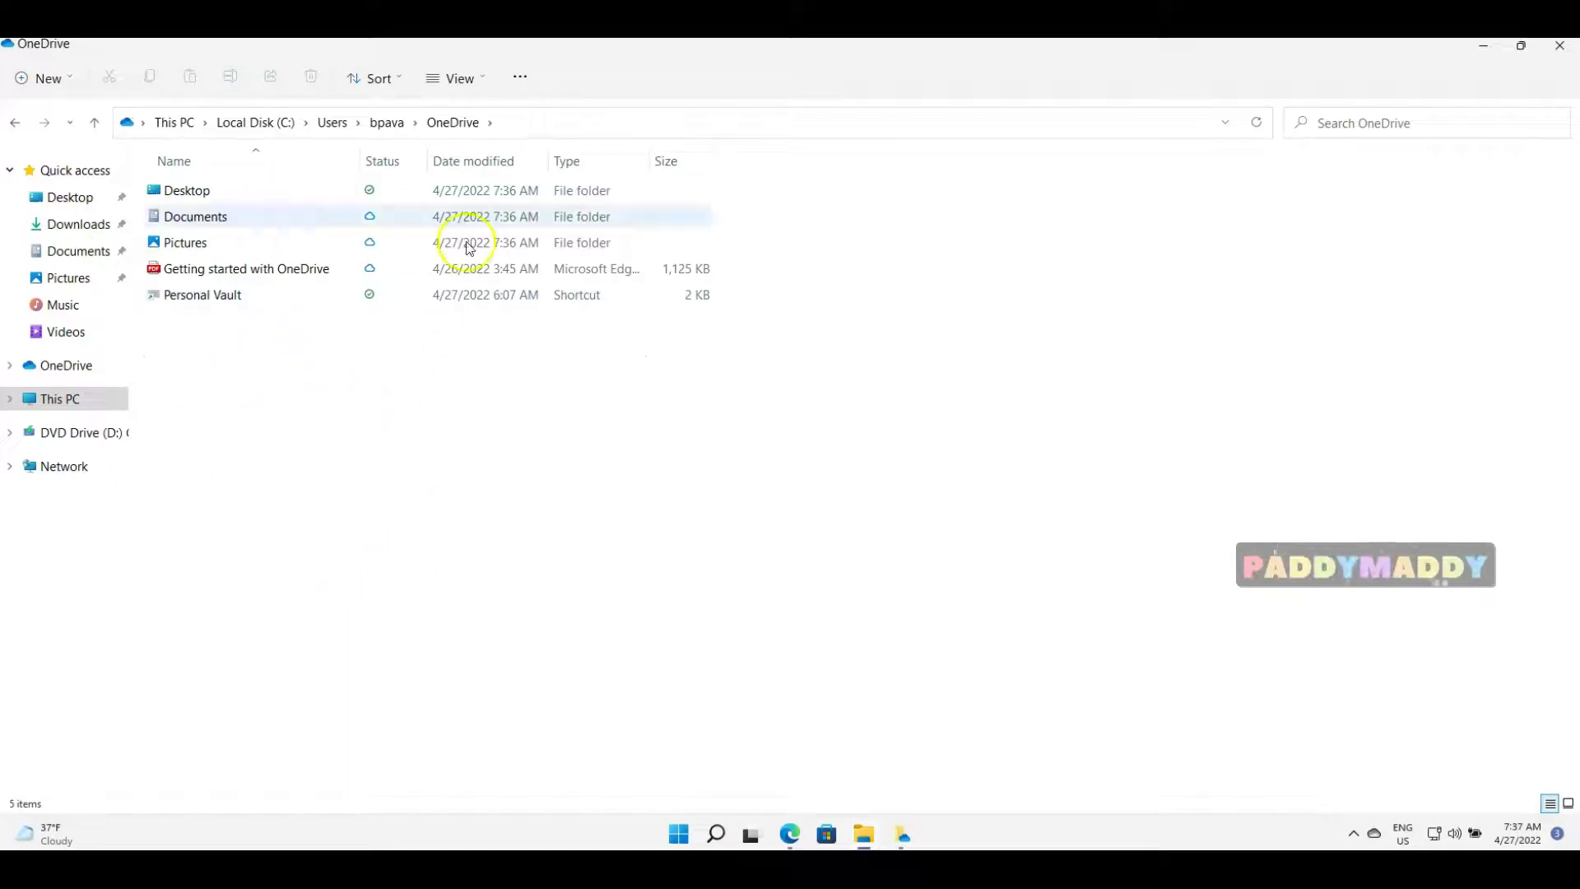
Step: Look inside the OneDrive Desktop and Documents folders, returning to the OneDrive folder each time
{"action": "double_click", "coordinate": [186, 190]}
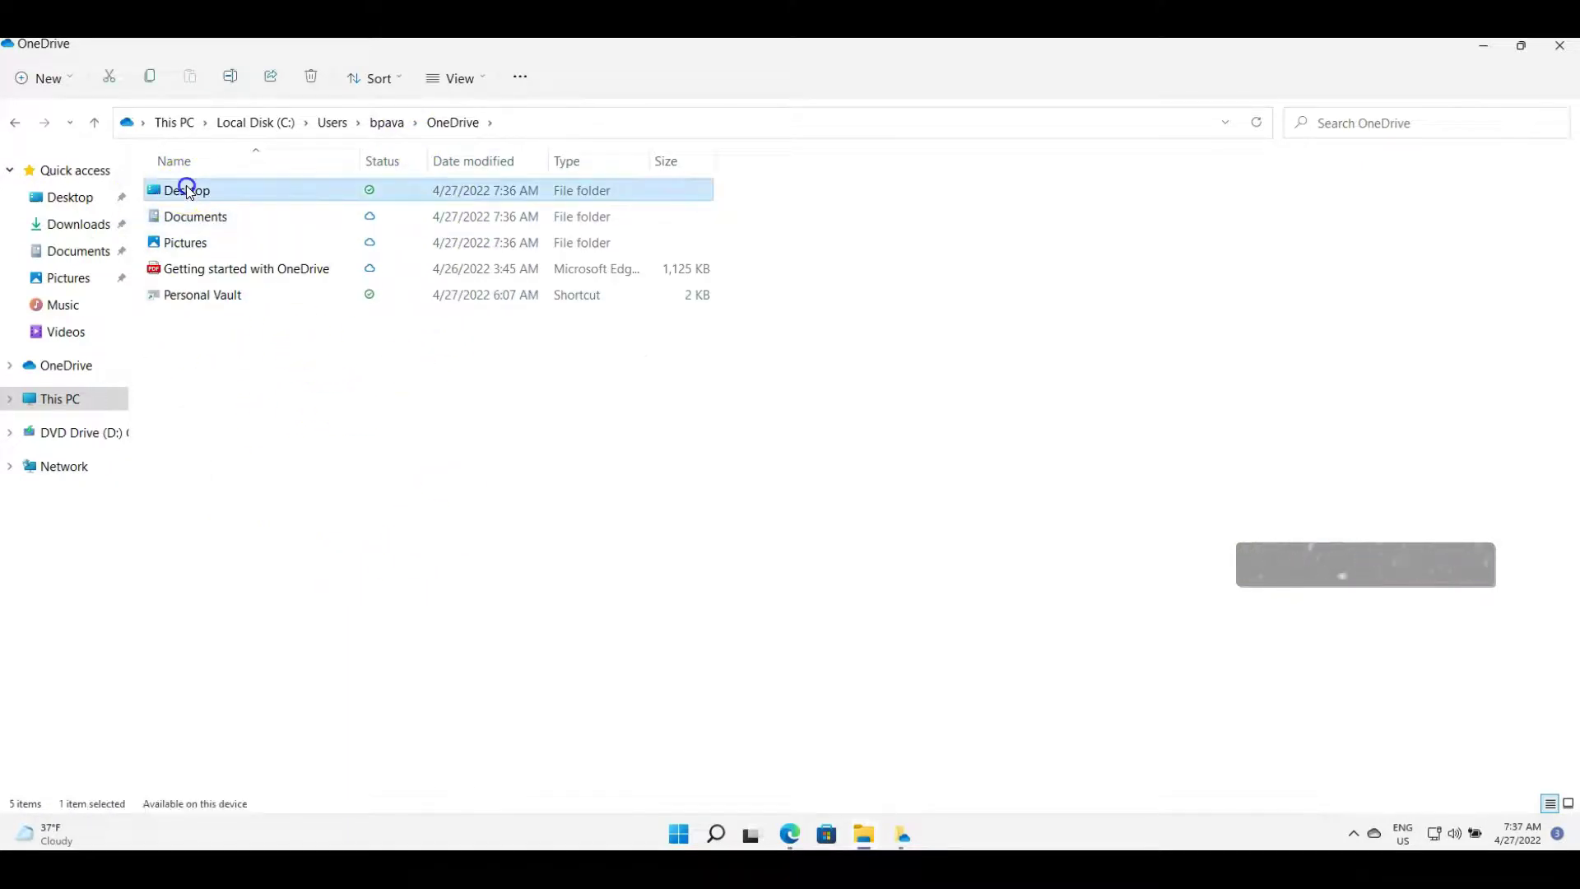
{"action": "left_click", "coordinate": [449, 121]}
{"action": "double_click", "coordinate": [196, 220]}
{"action": "left_click", "coordinate": [470, 130]}
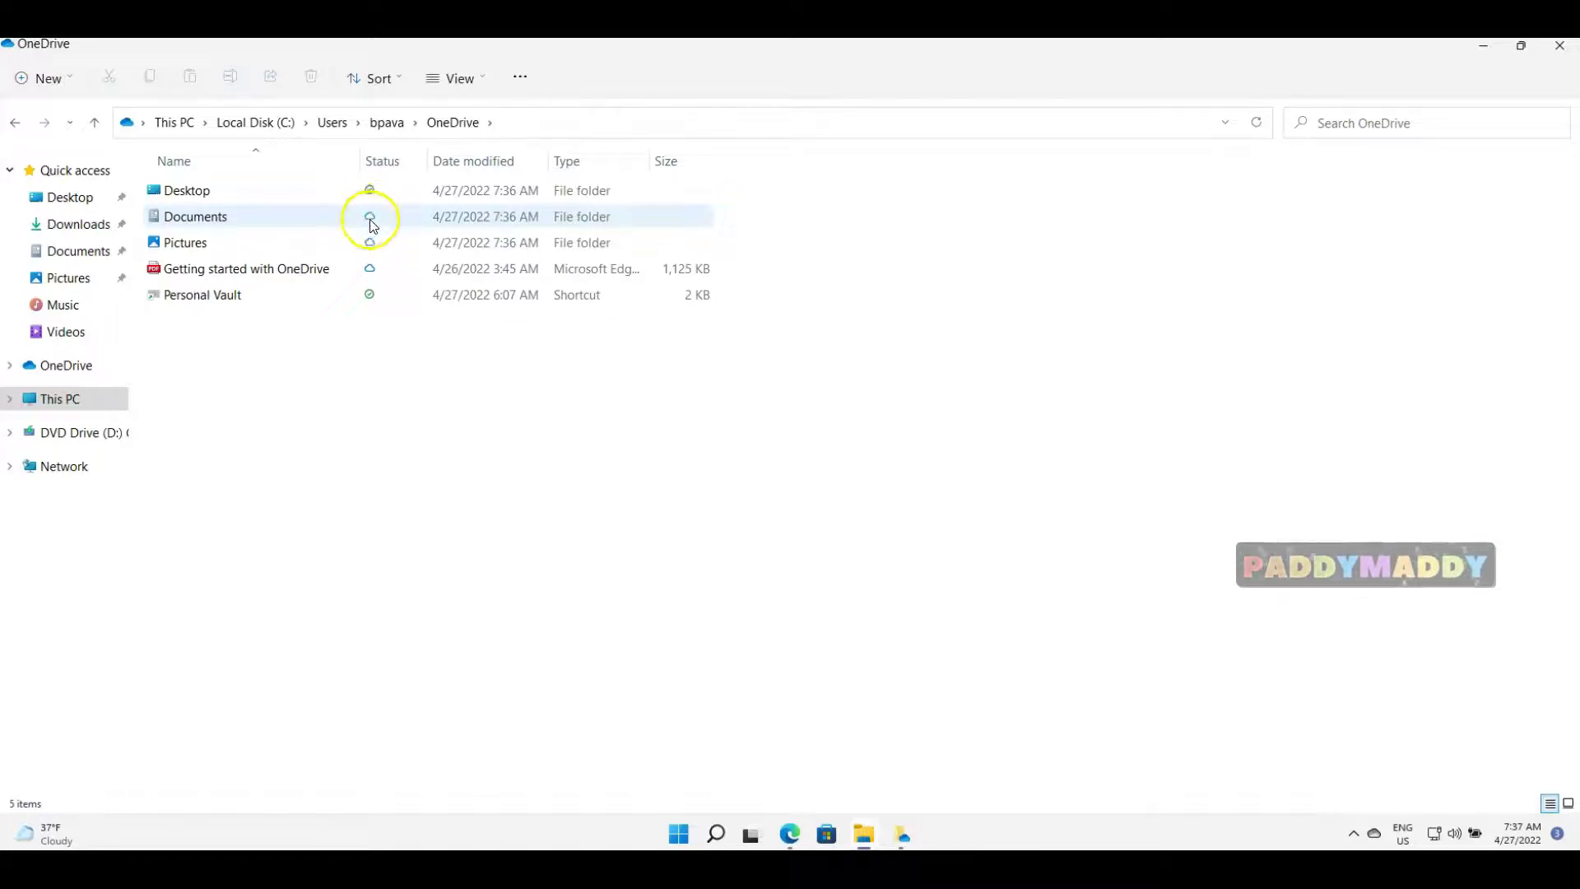
{"action": "mouse_move", "coordinate": [229, 229]}
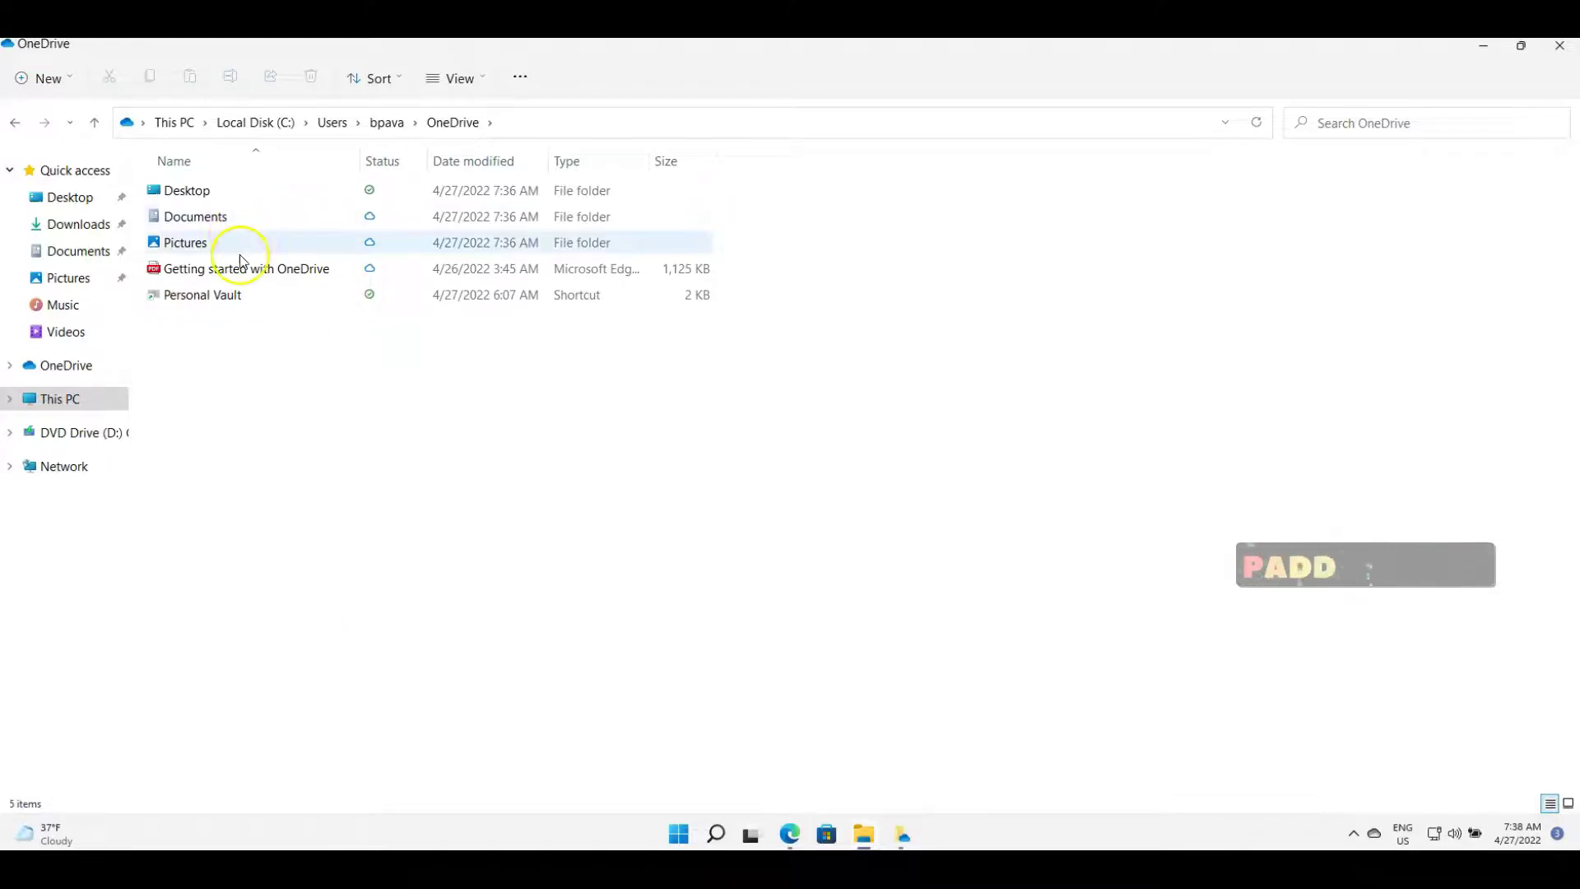
Step: Close the Manage folder backup window, then close the OneDrive settings window
{"action": "left_click", "coordinate": [912, 836]}
{"action": "left_click", "coordinate": [946, 745]}
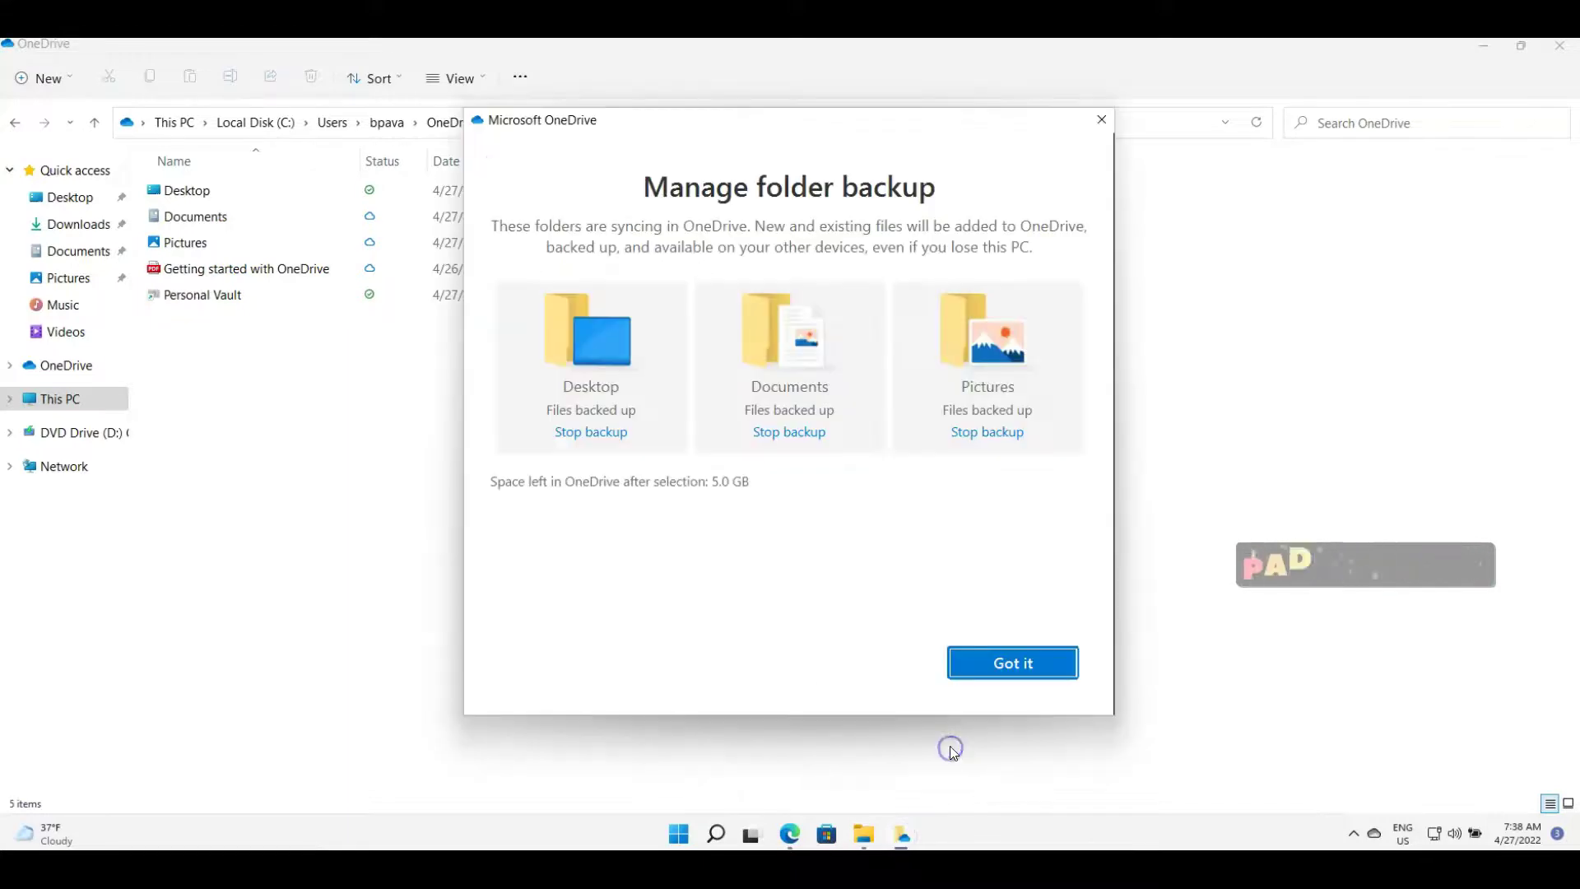
{"action": "left_click", "coordinate": [1099, 117]}
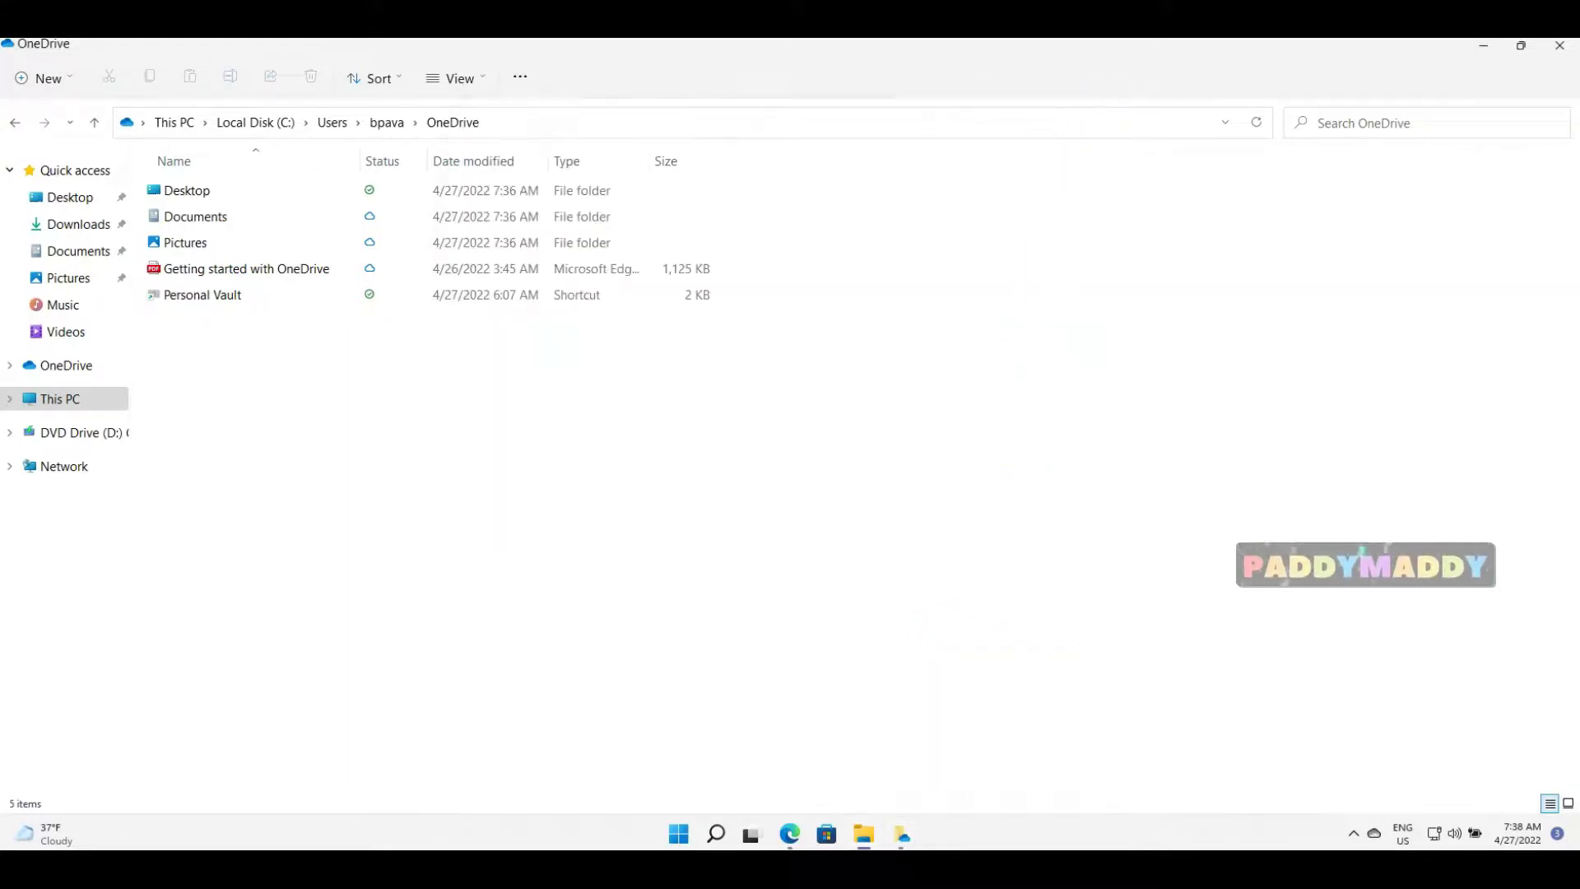
{"action": "mouse_move", "coordinate": [904, 834]}
{"action": "left_click", "coordinate": [899, 738]}
{"action": "left_click", "coordinate": [684, 242]}
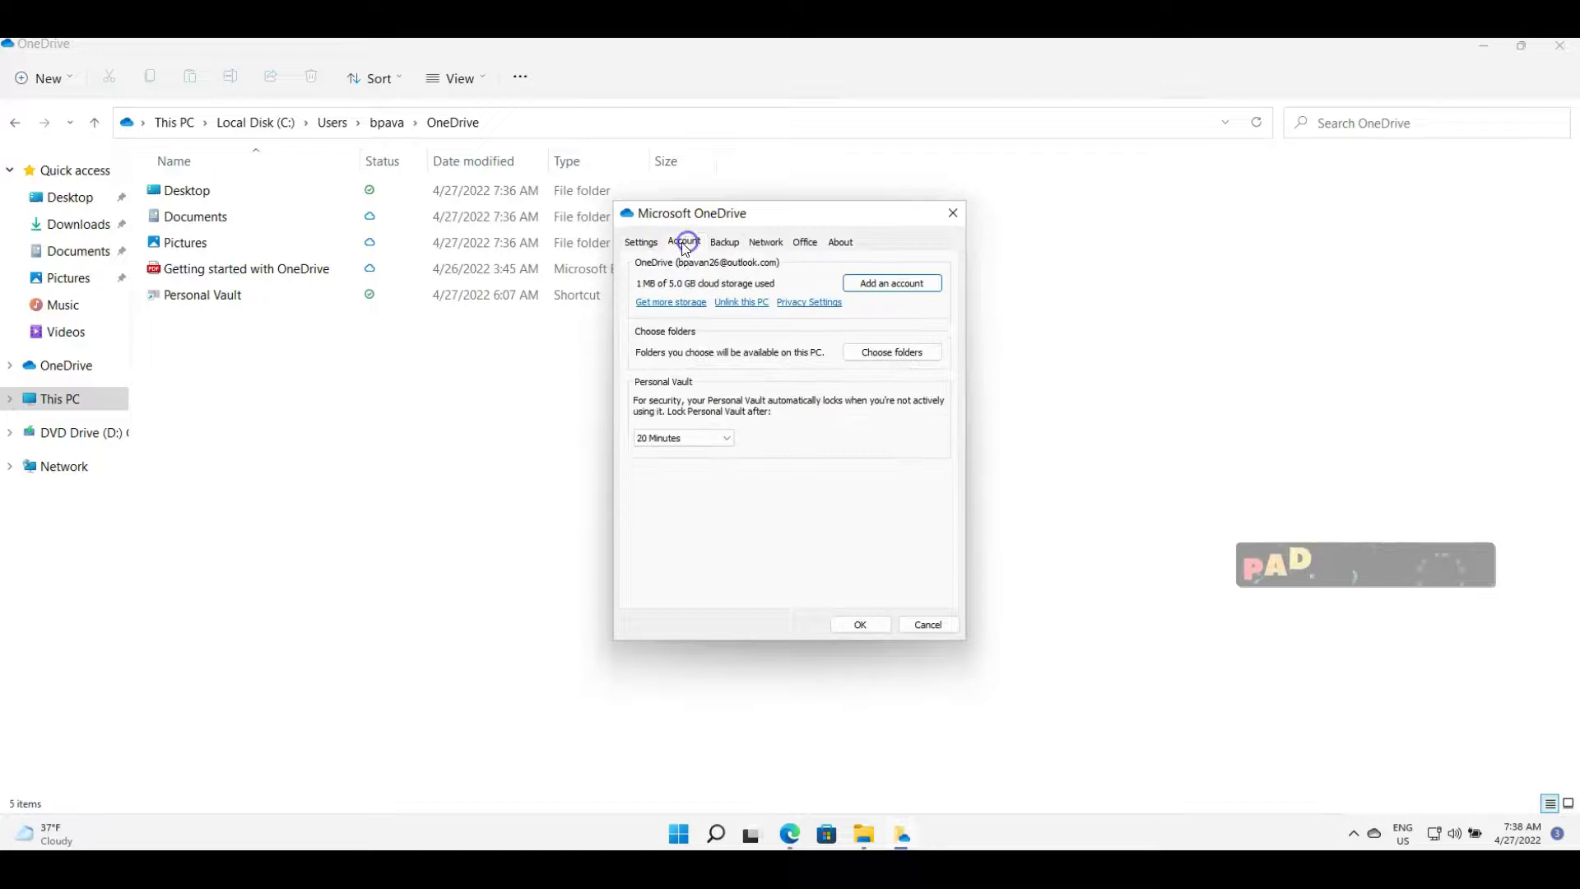
{"action": "left_click", "coordinate": [641, 242]}
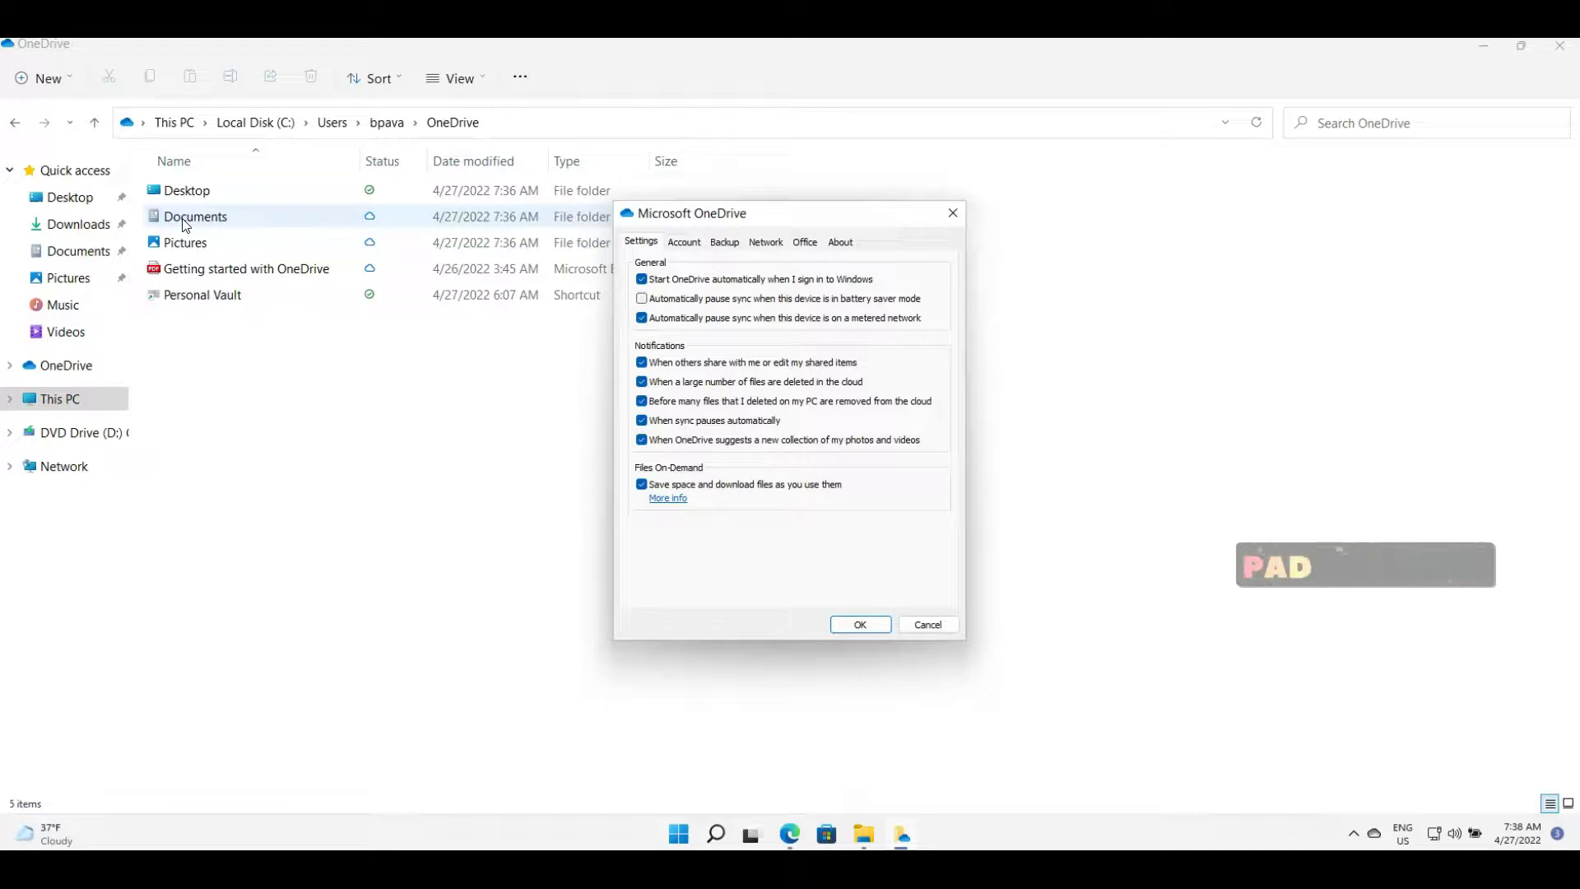
{"action": "left_click", "coordinate": [931, 632]}
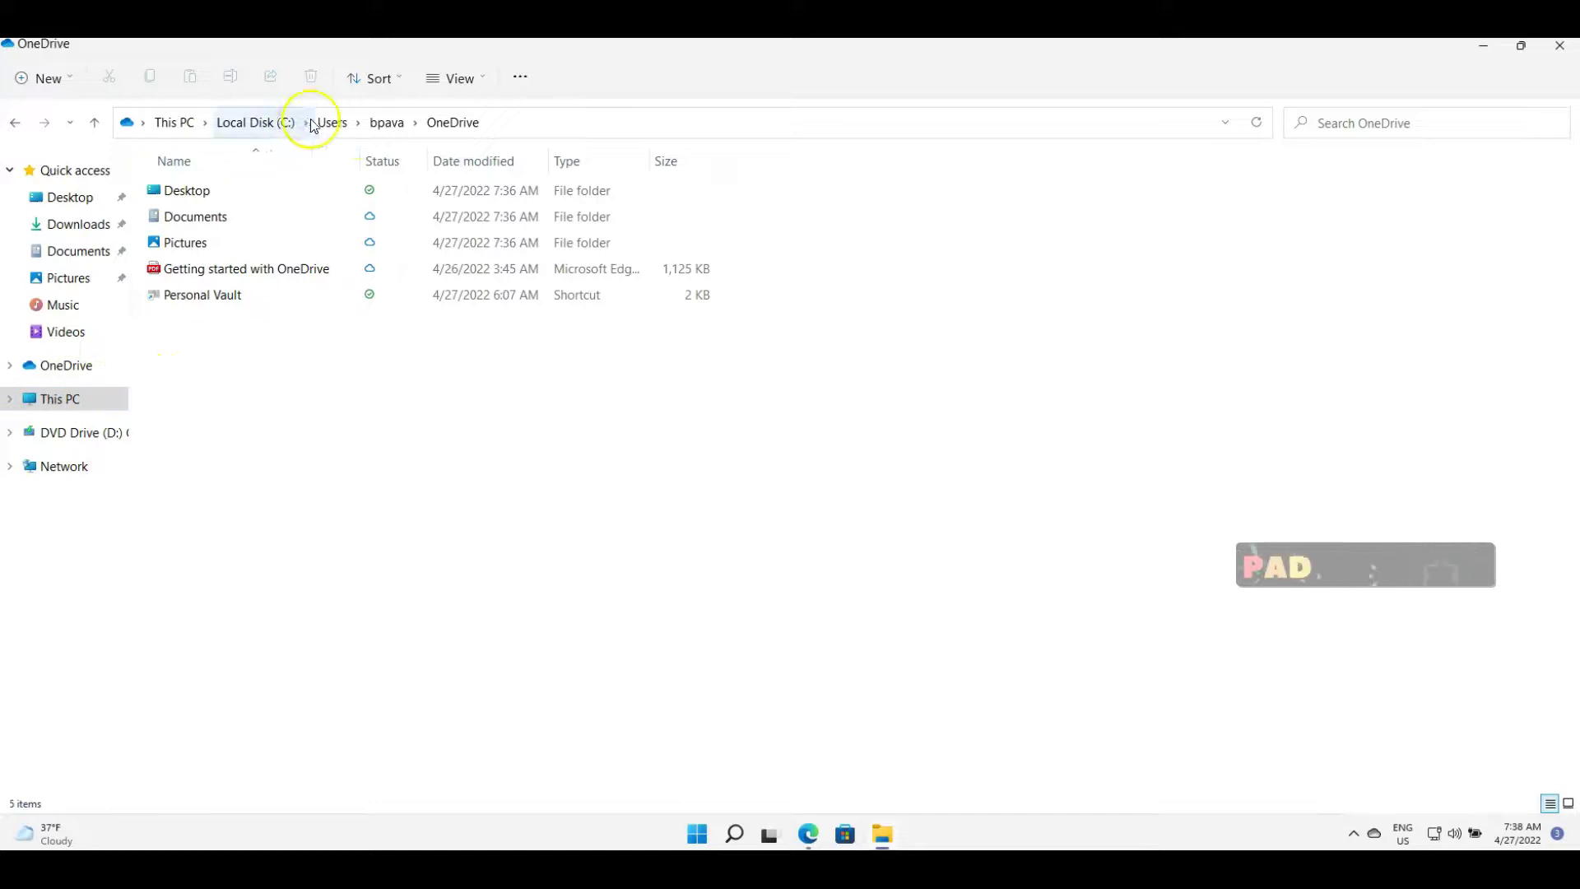
Step: Switch between the bpava home folder and its OneDrive subfolder via the breadcrumb
{"action": "left_click", "coordinate": [386, 123]}
{"action": "left_click", "coordinate": [346, 622]}
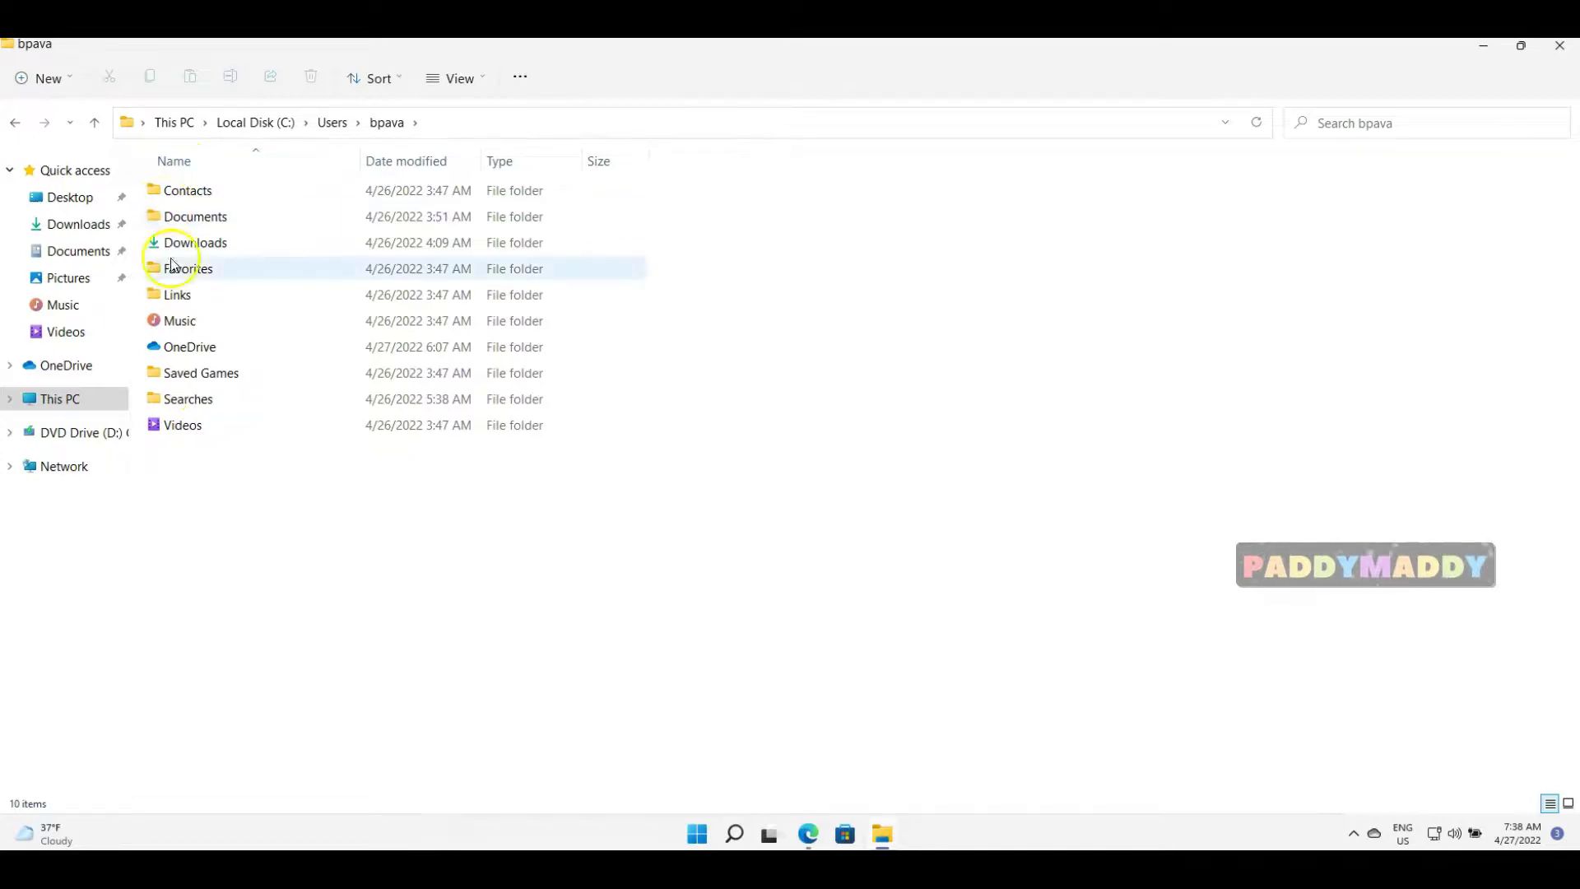
{"action": "double_click", "coordinate": [205, 349]}
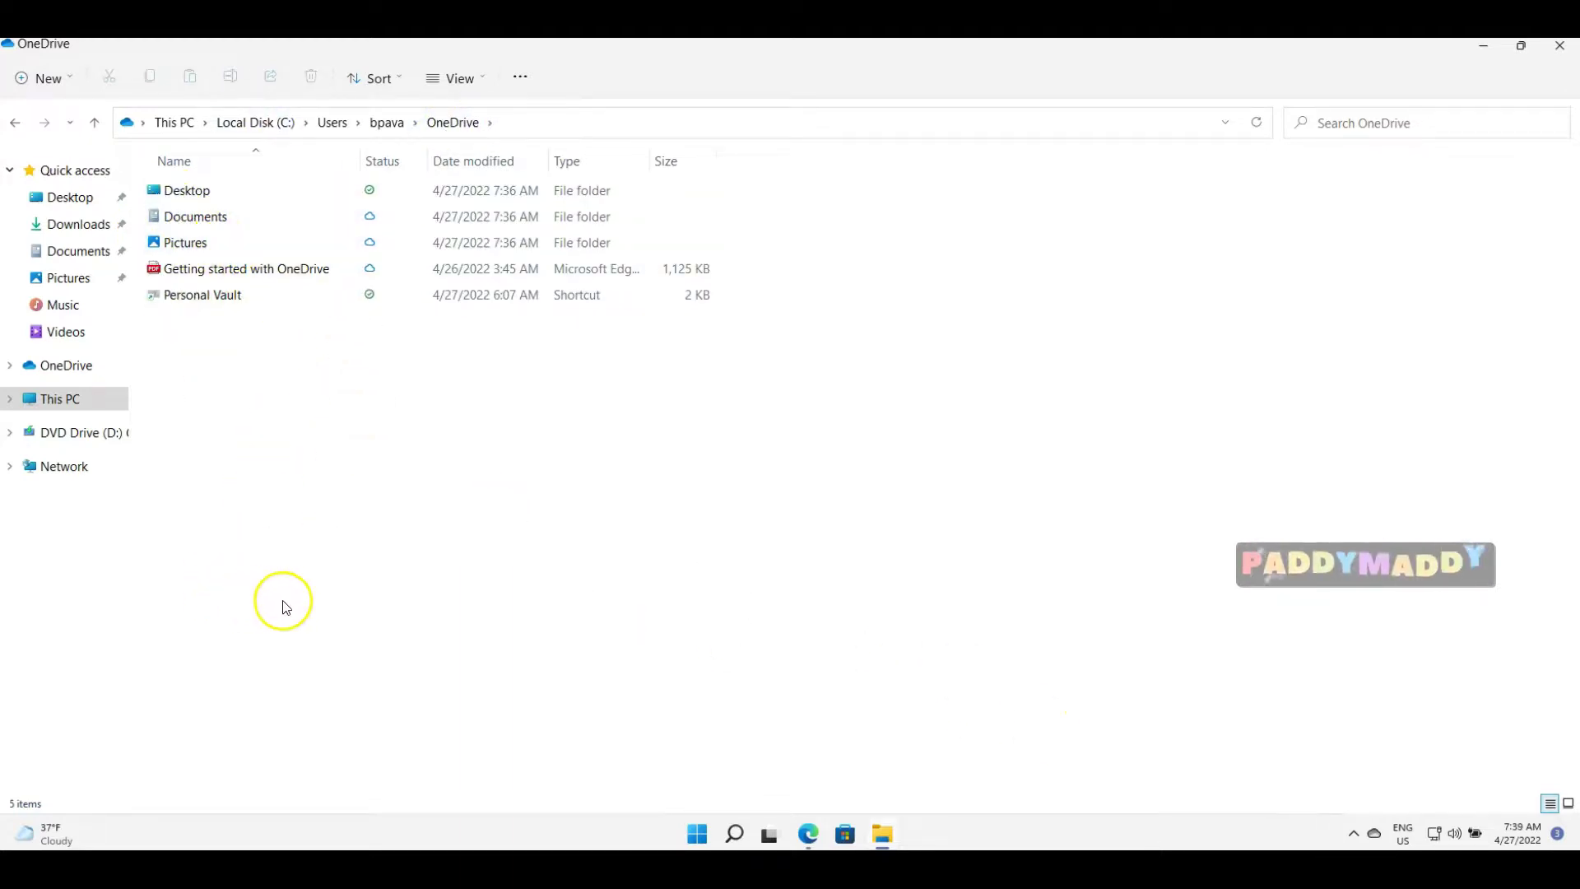
{"action": "left_click", "coordinate": [386, 124]}
{"action": "double_click", "coordinate": [475, 212]}
{"action": "left_click", "coordinate": [450, 124]}
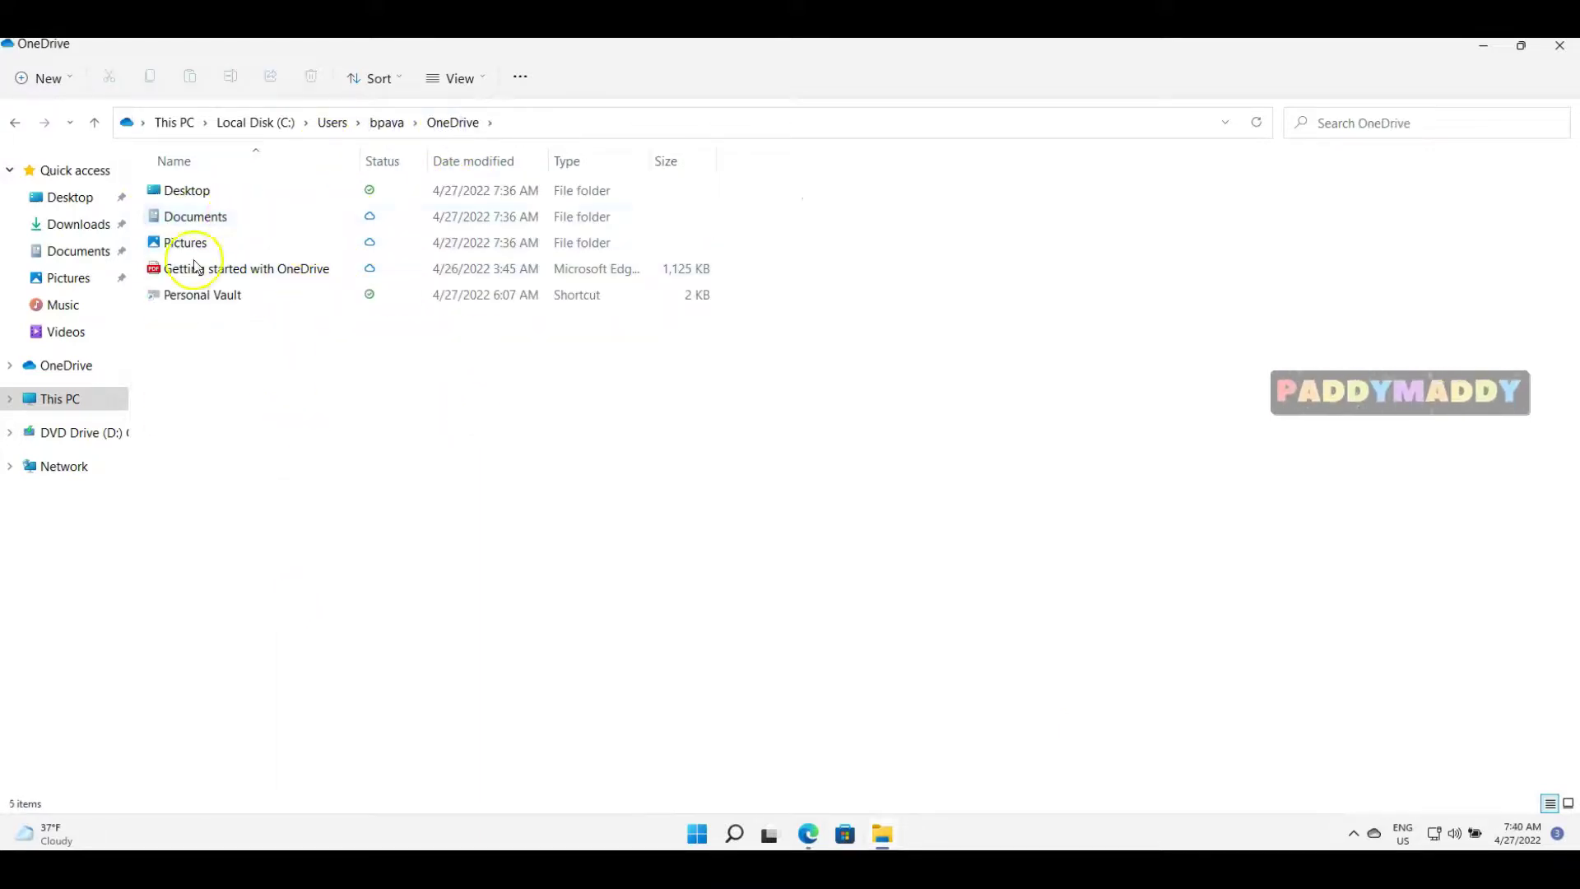
Step: Open the local Documents folder from the user's home folder
{"action": "left_click", "coordinate": [384, 124]}
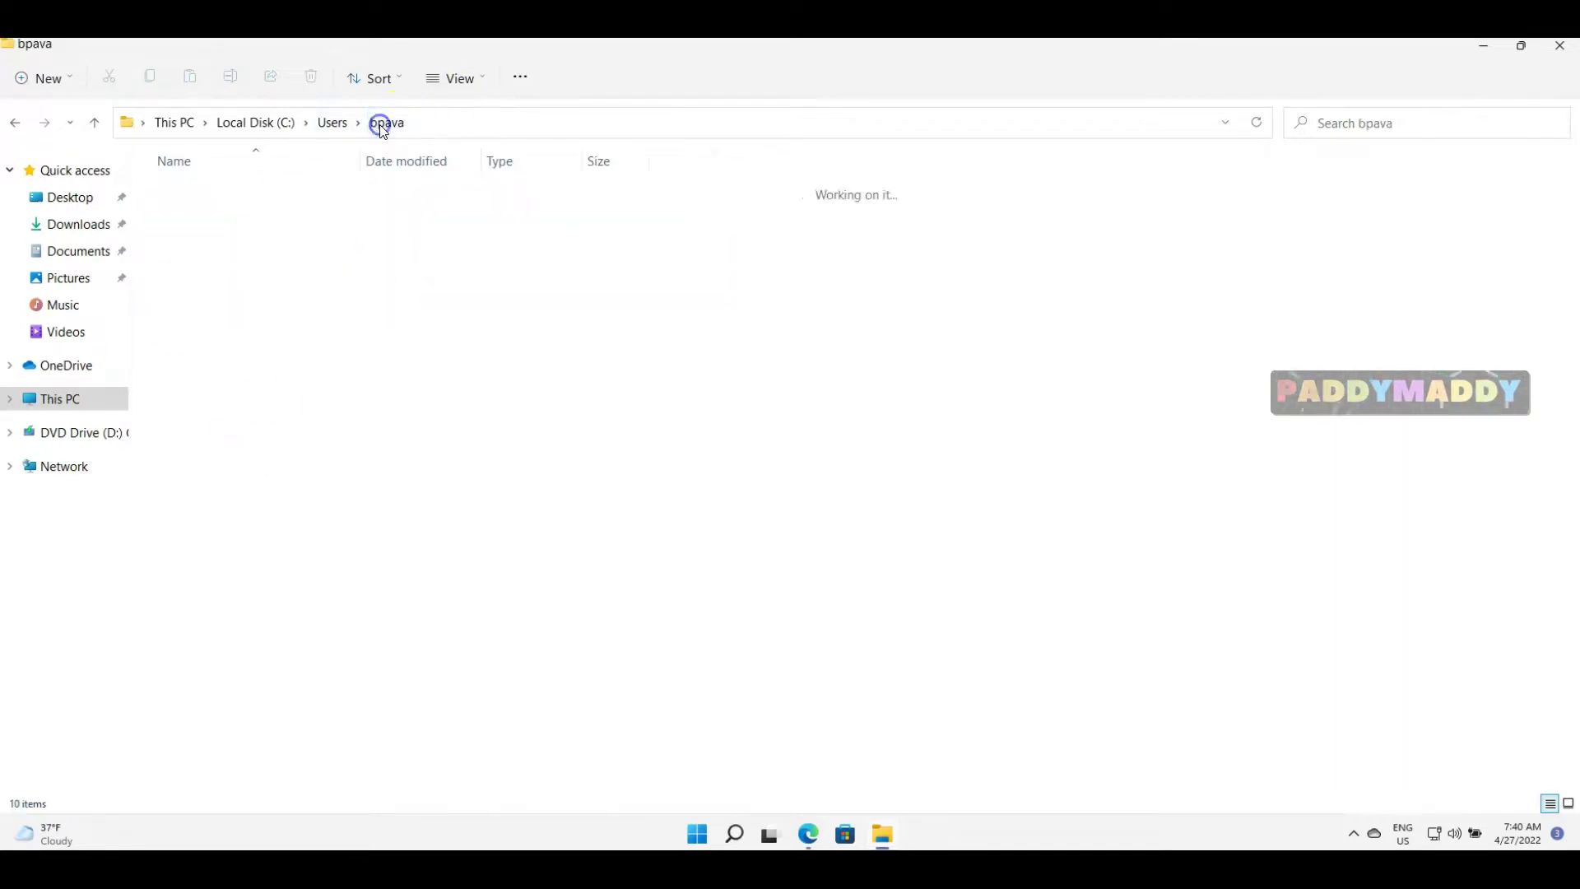
{"action": "left_click", "coordinate": [274, 610]}
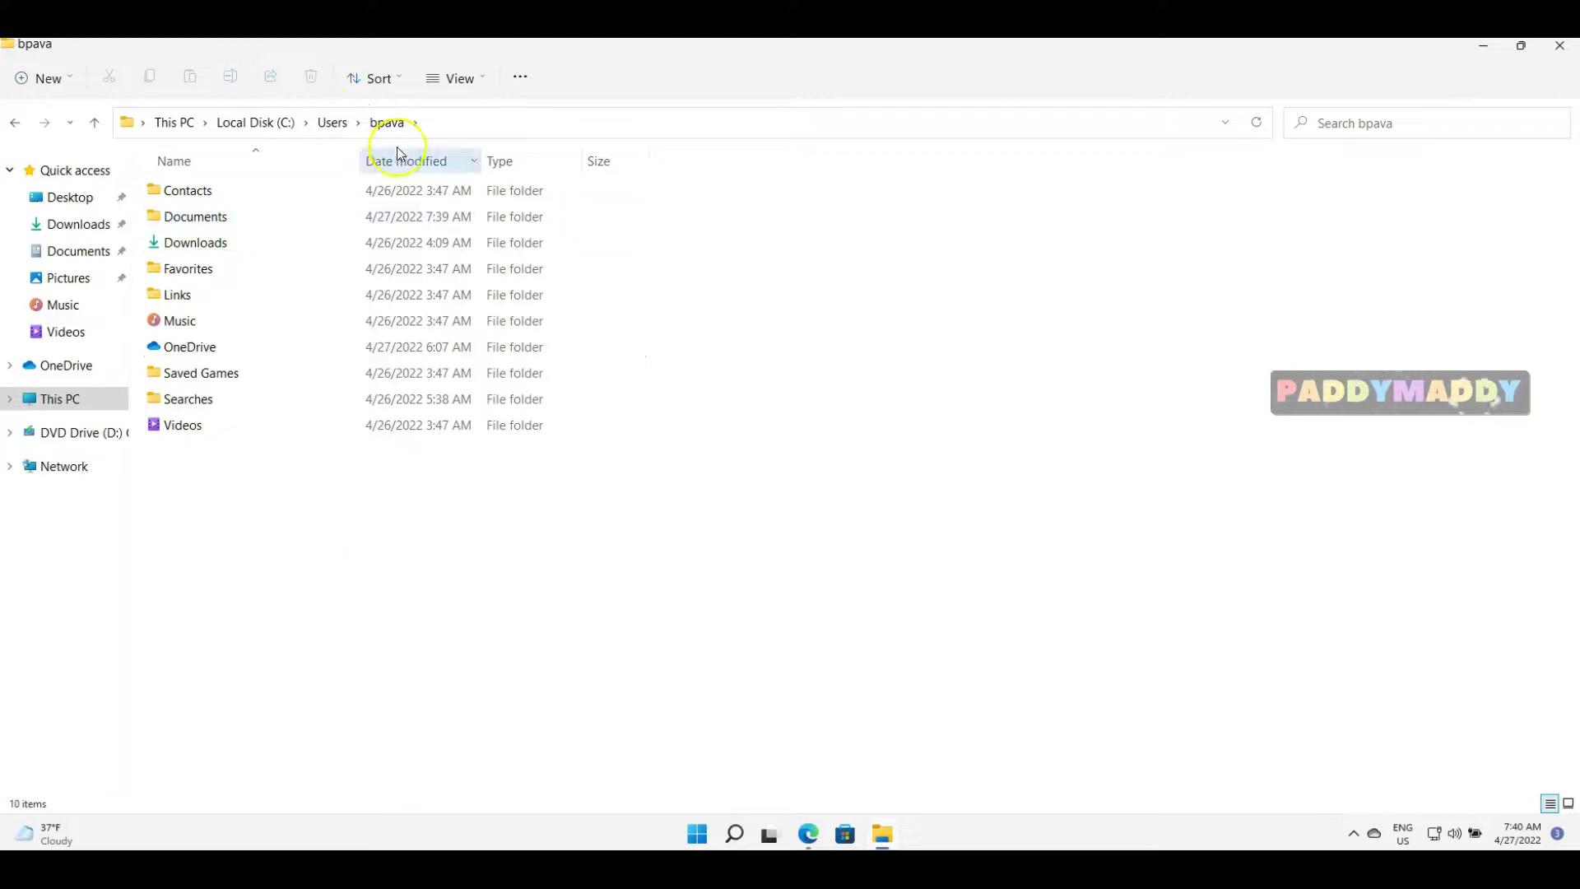
{"action": "double_click", "coordinate": [218, 218]}
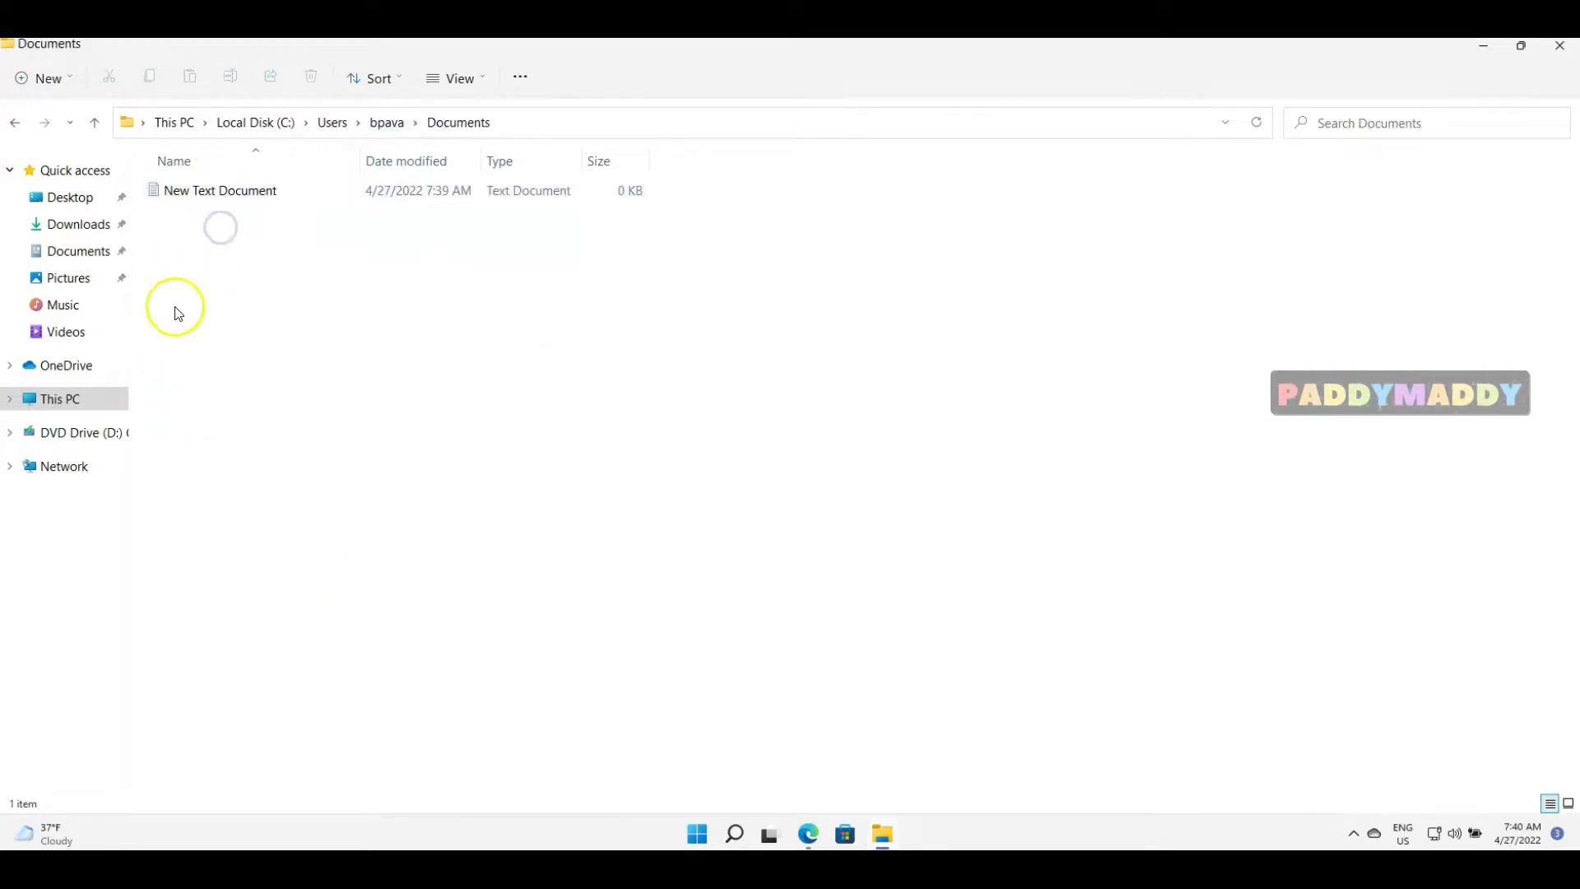
Step: Type 'test' into New Text Document, save it, close Notepad and return to bpava
{"action": "double_click", "coordinate": [219, 194]}
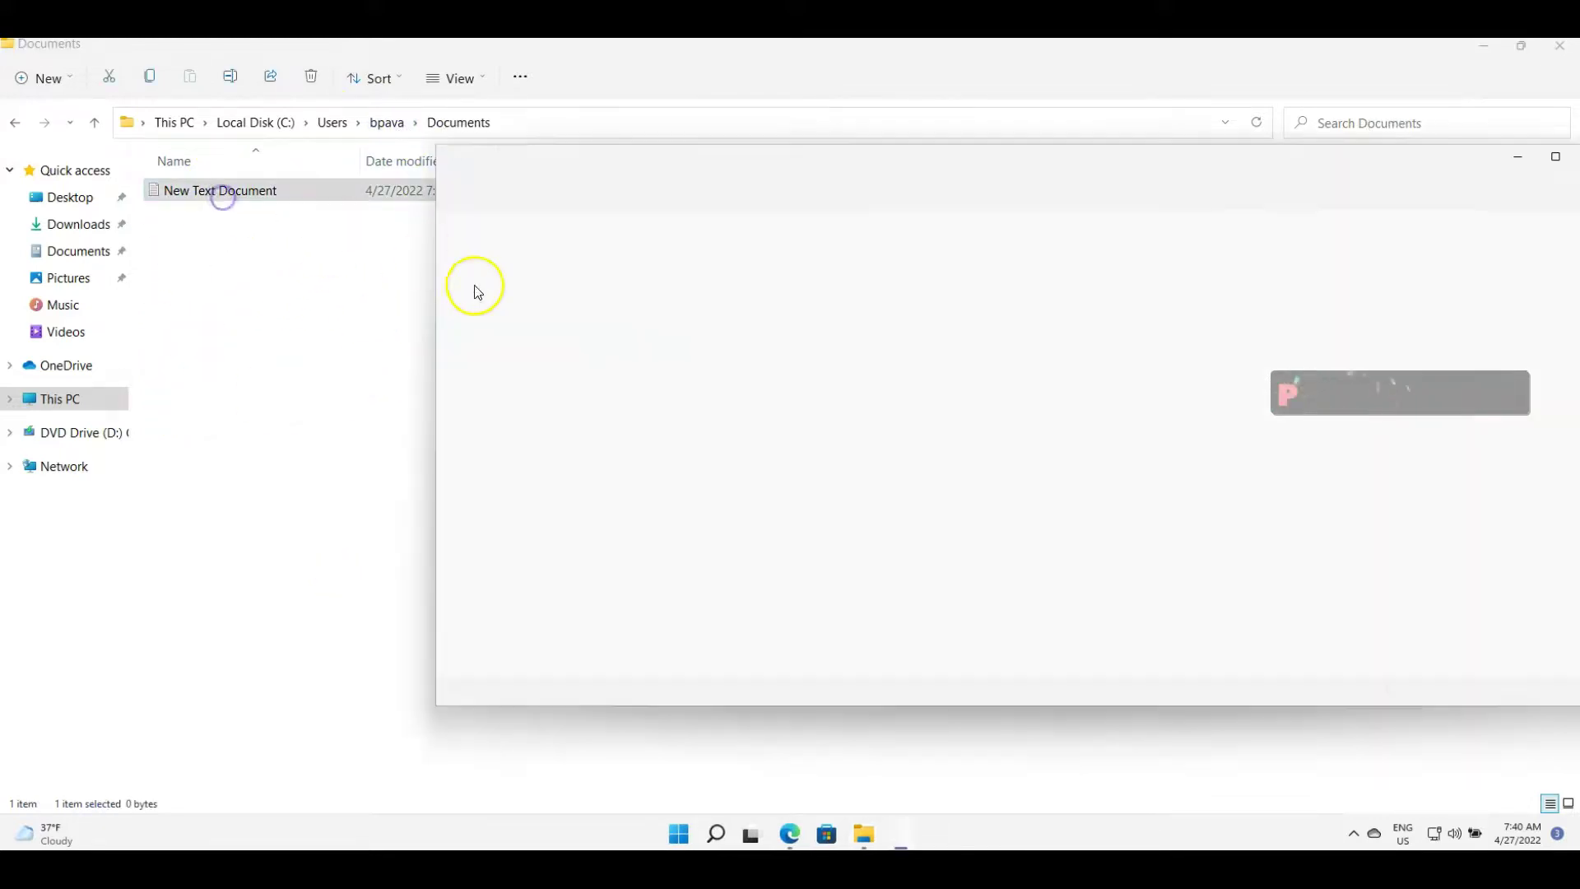
{"action": "type", "text": "test"}
{"action": "key", "text": "alt+f"}
{"action": "key", "text": "s"}
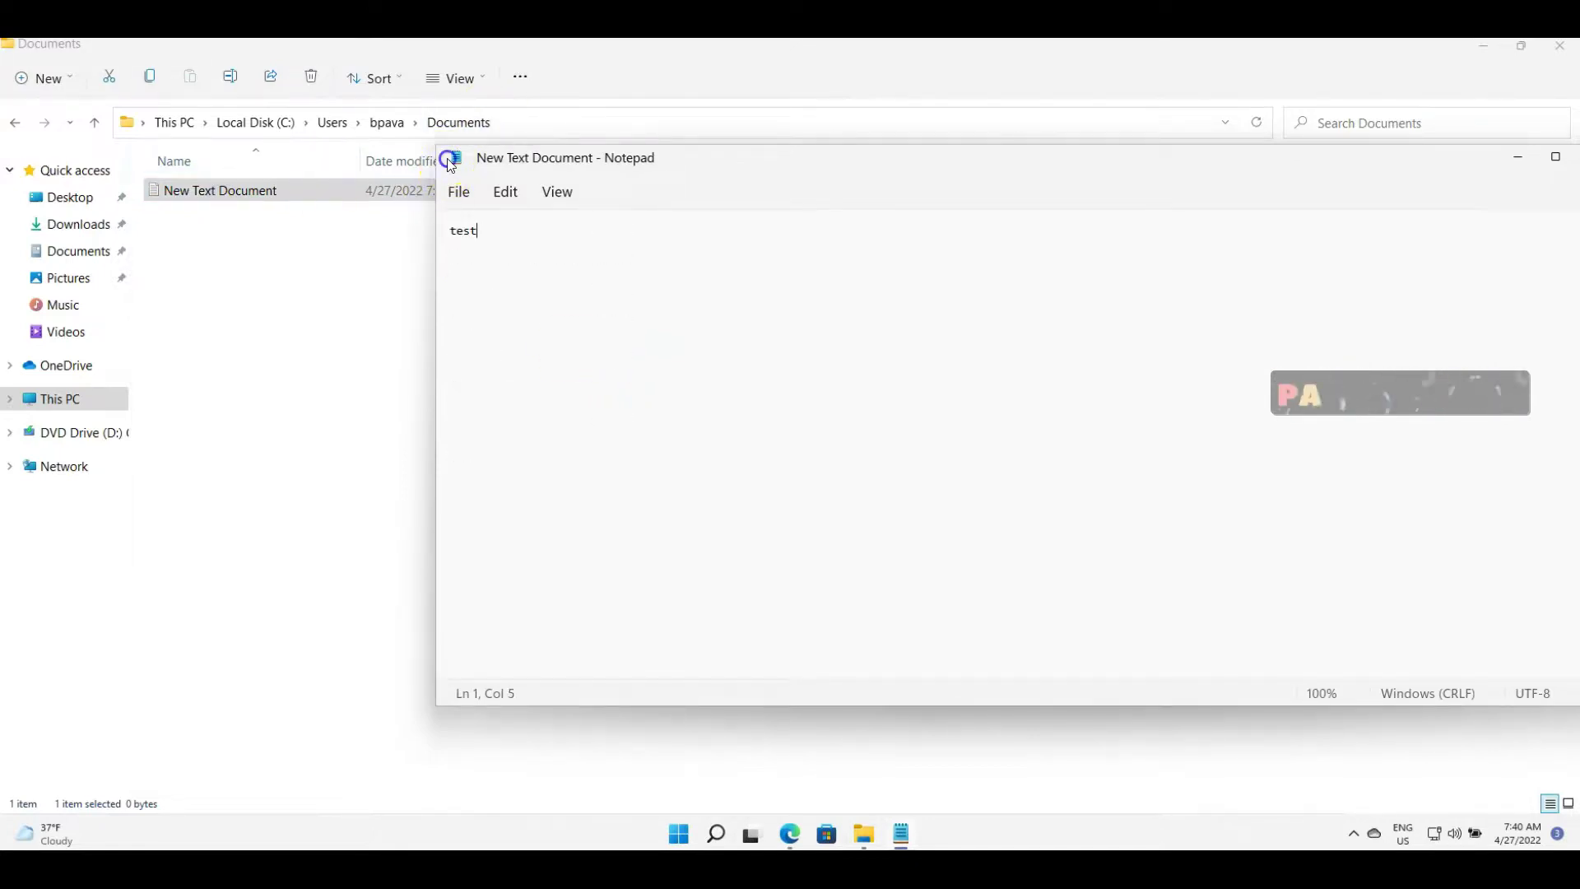
{"action": "double_click", "coordinate": [447, 158]}
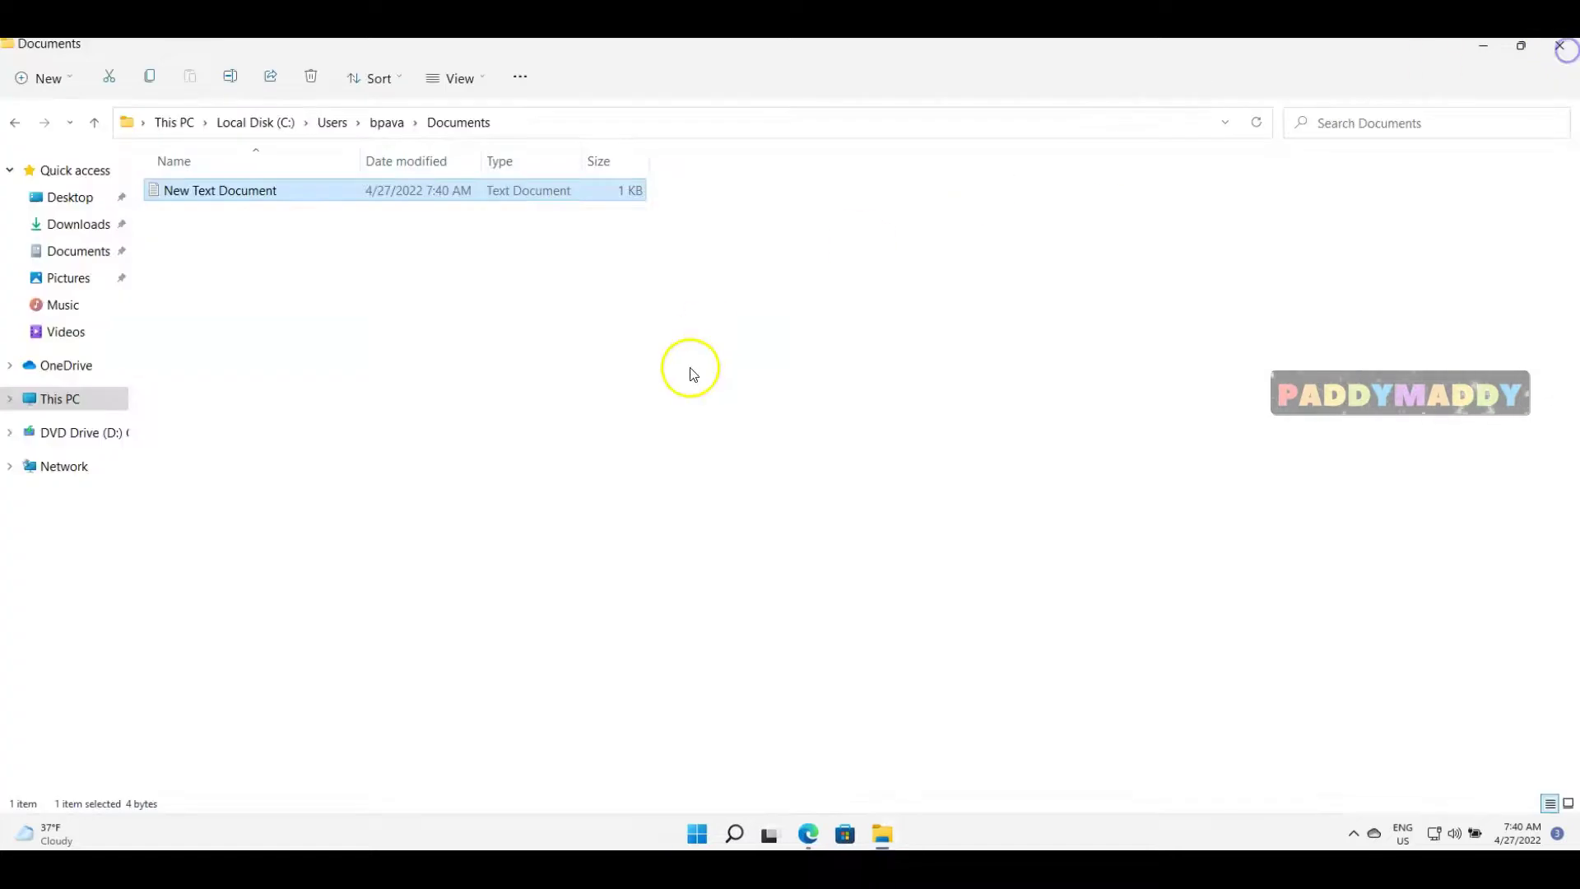
{"action": "left_click", "coordinate": [589, 374]}
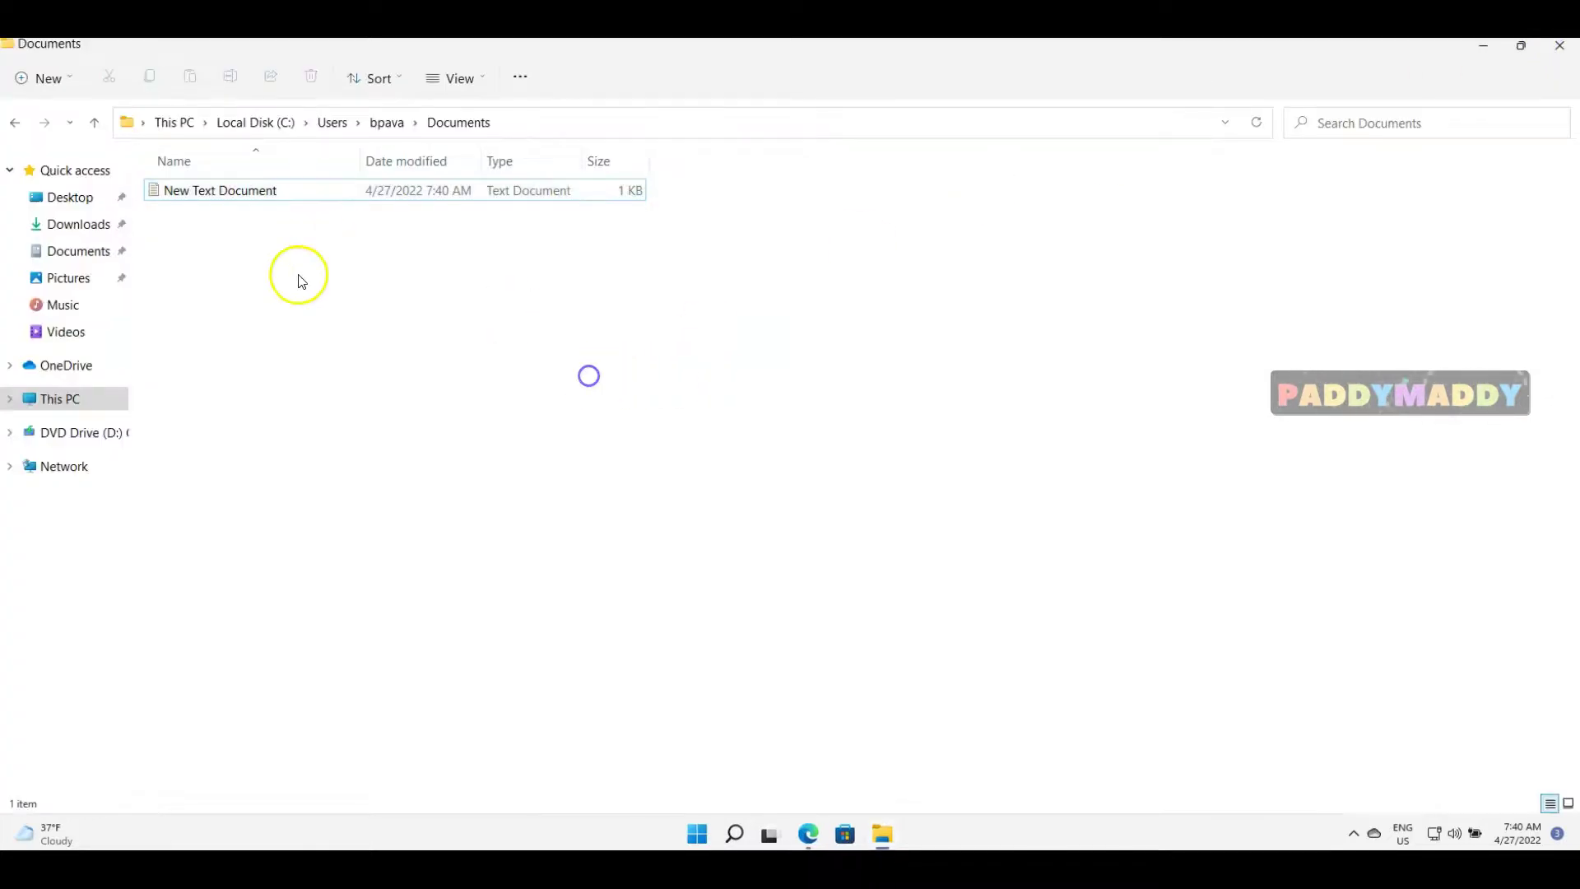
{"action": "left_click", "coordinate": [388, 123]}
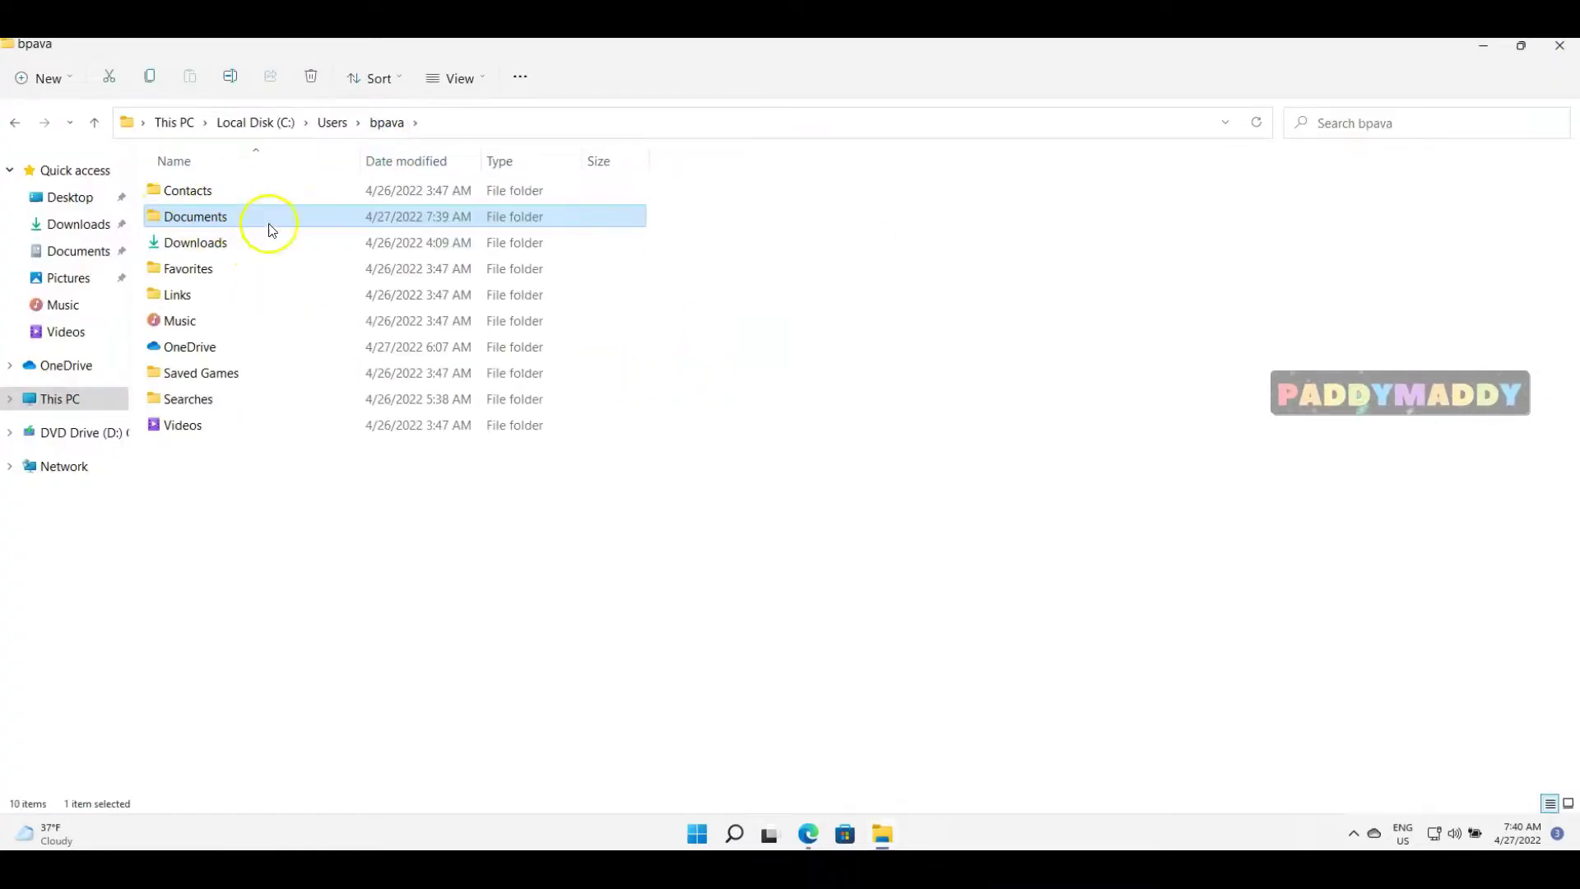
Step: Create a new bitmap image named 'test' in OneDrive > Documents
{"action": "double_click", "coordinate": [198, 347]}
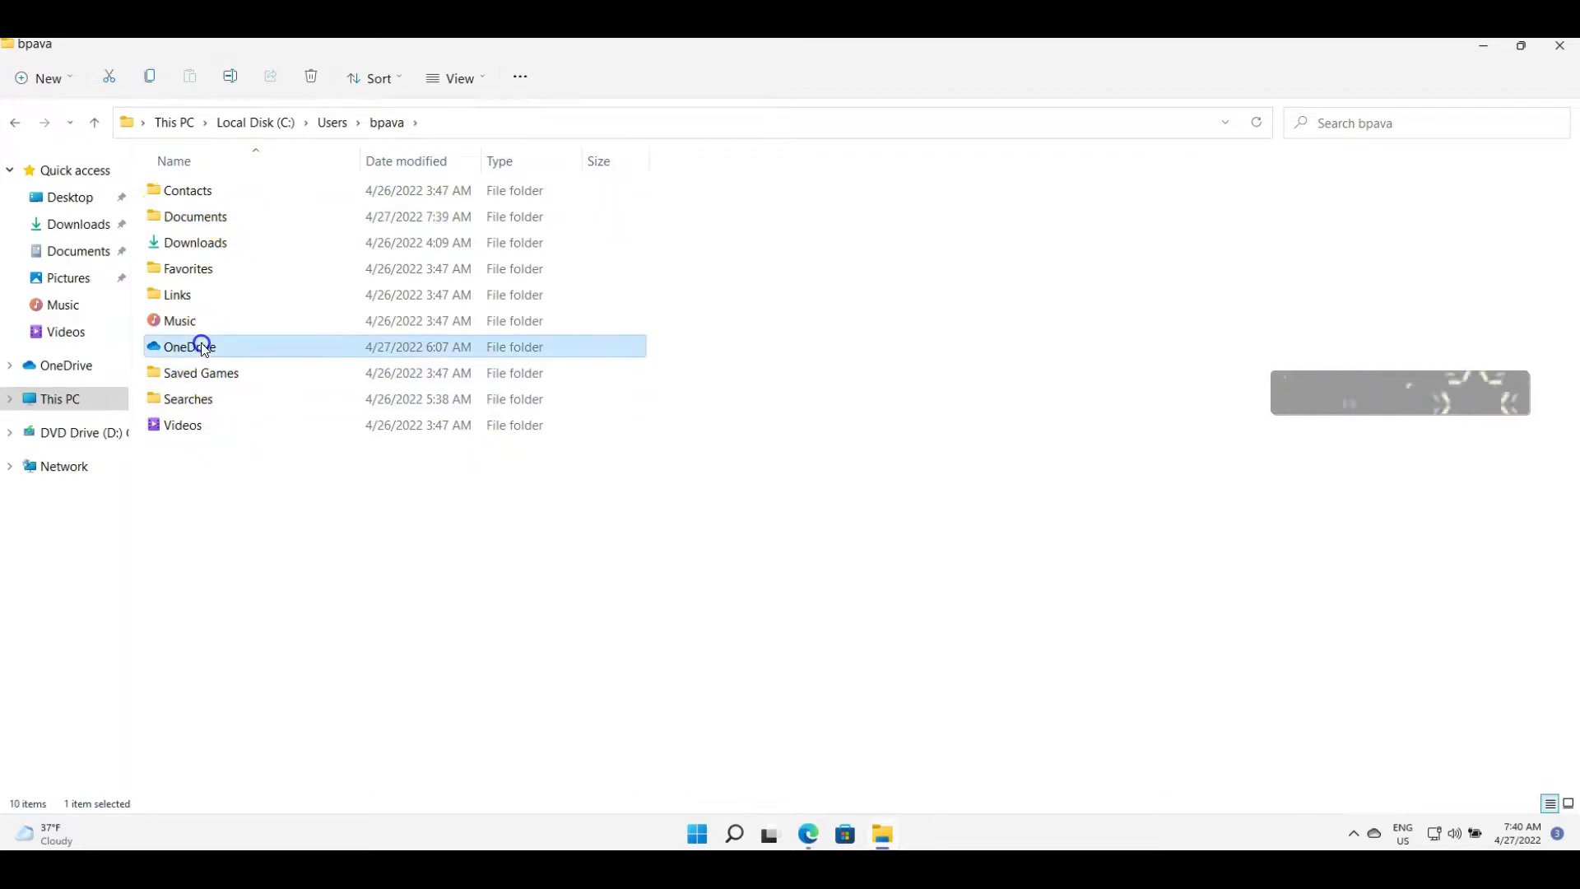
{"action": "double_click", "coordinate": [222, 219]}
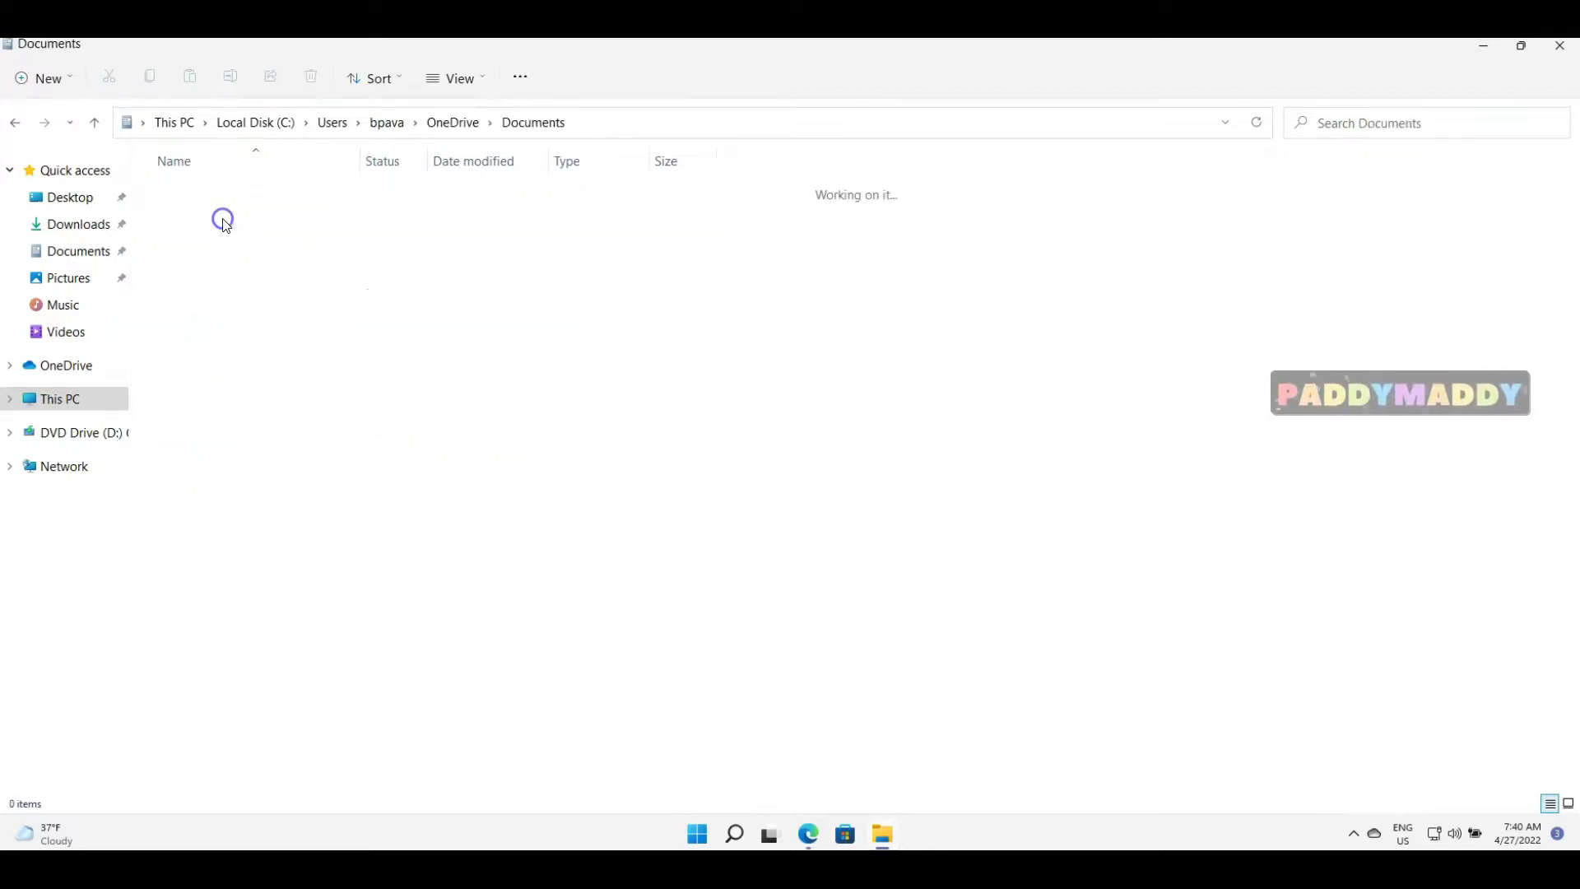
{"action": "right_click", "coordinate": [315, 298]}
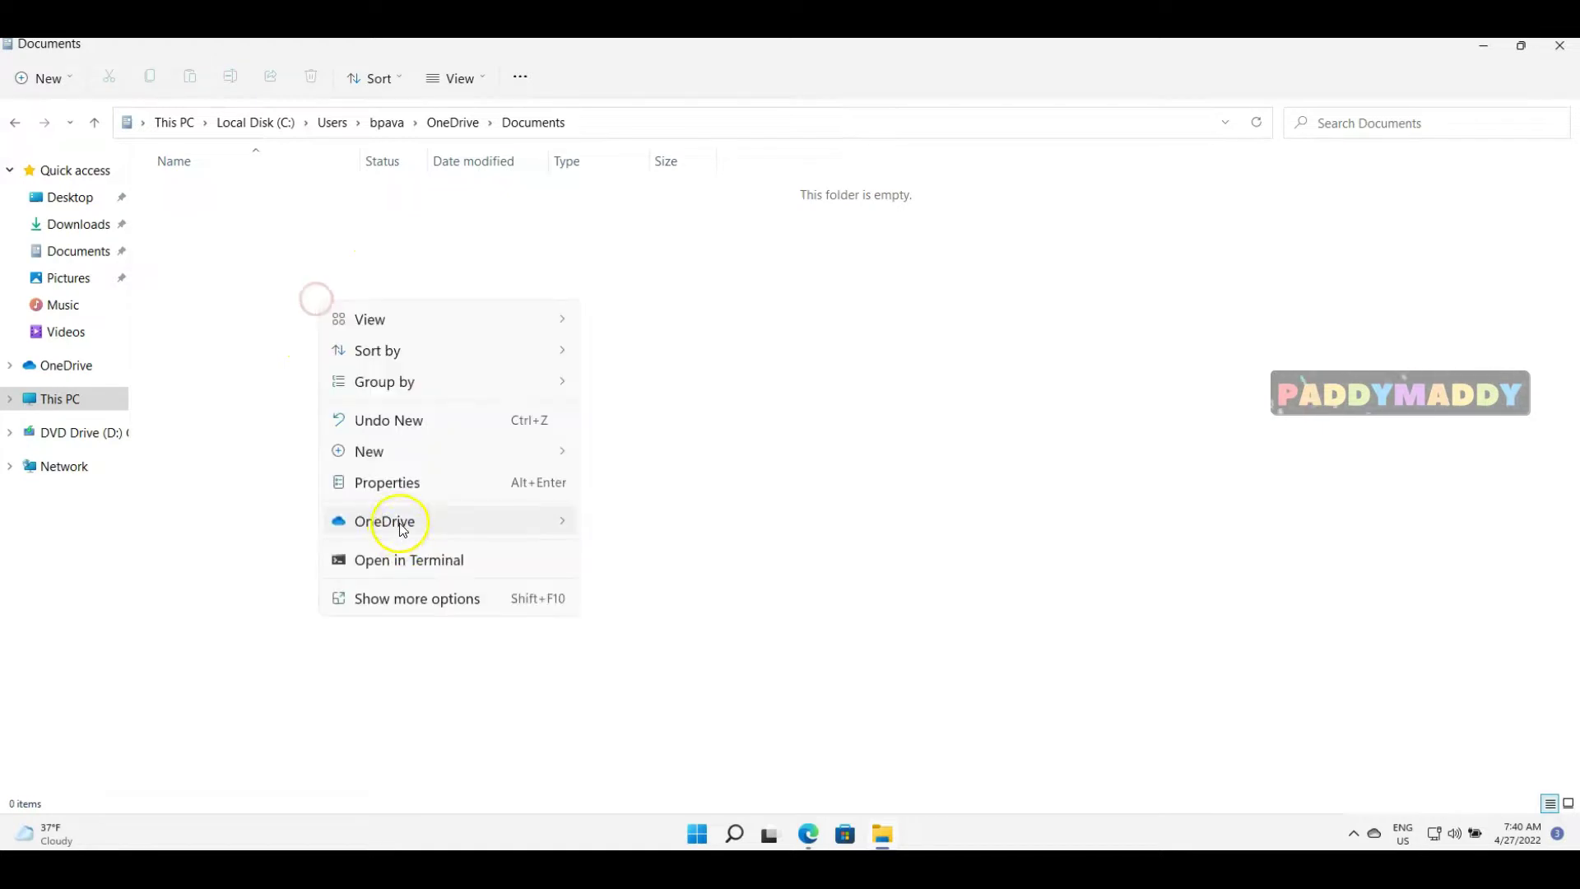
{"action": "left_click", "coordinate": [474, 452]}
{"action": "left_click", "coordinate": [682, 521]}
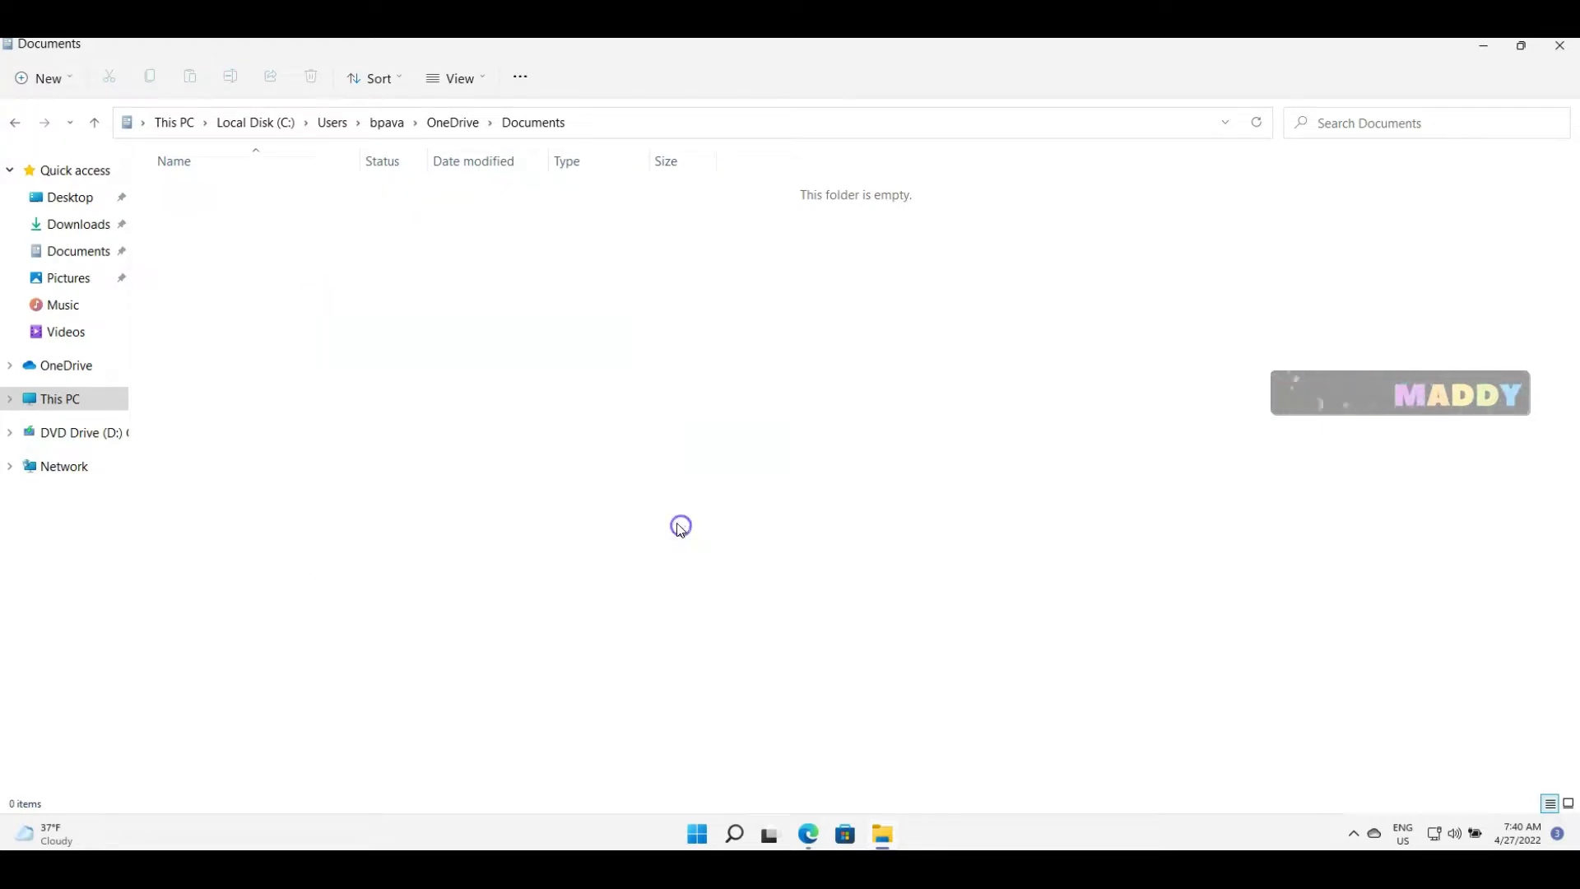
{"action": "type", "text": "test"}
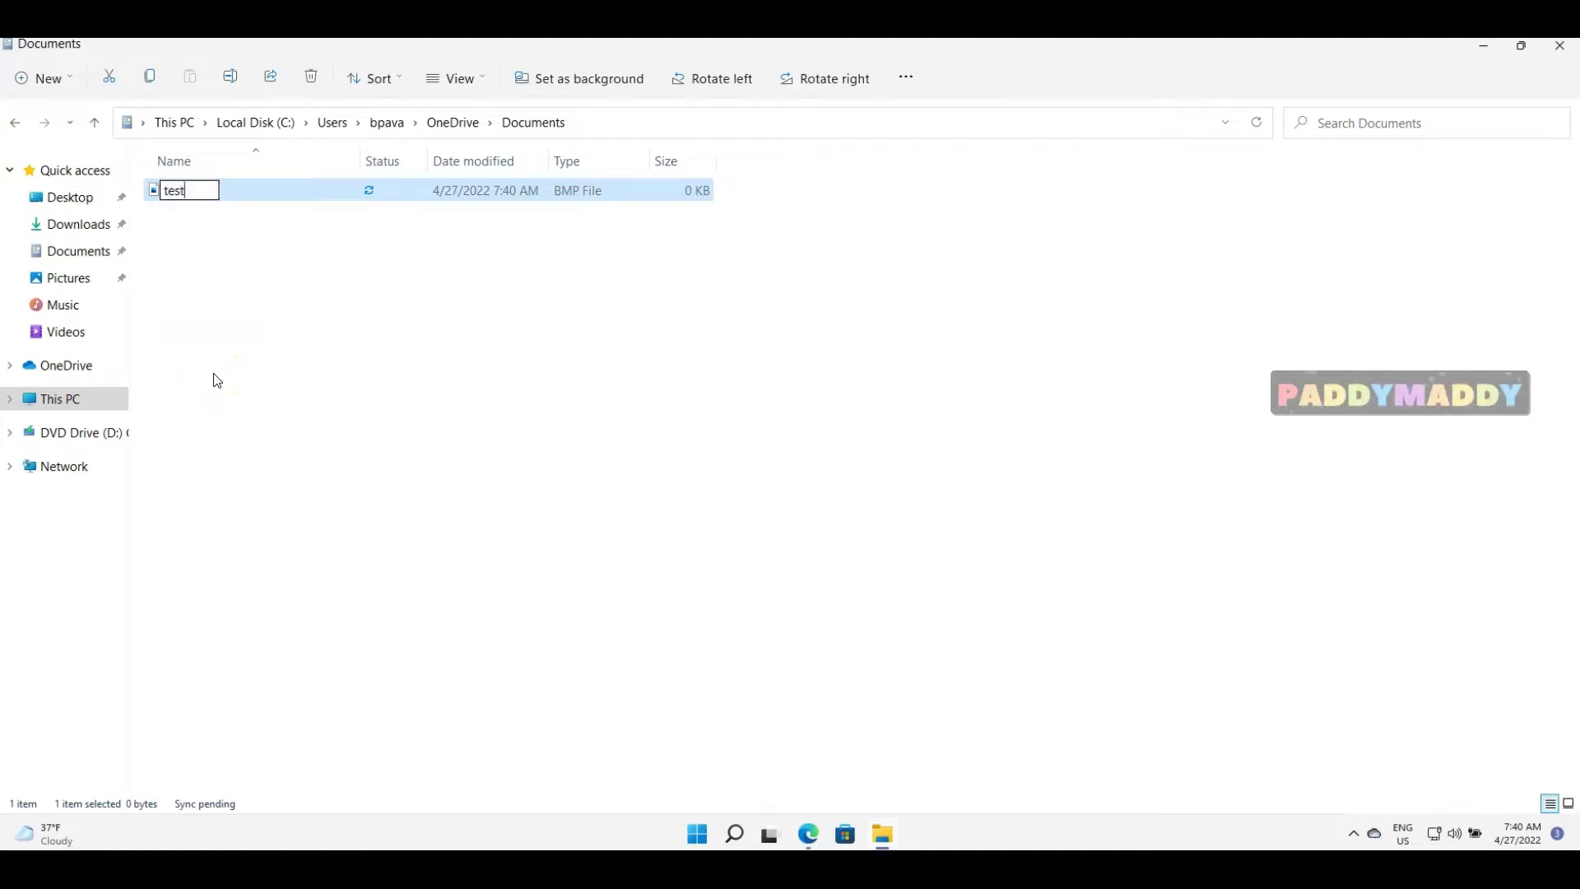
{"action": "key", "text": "Return"}
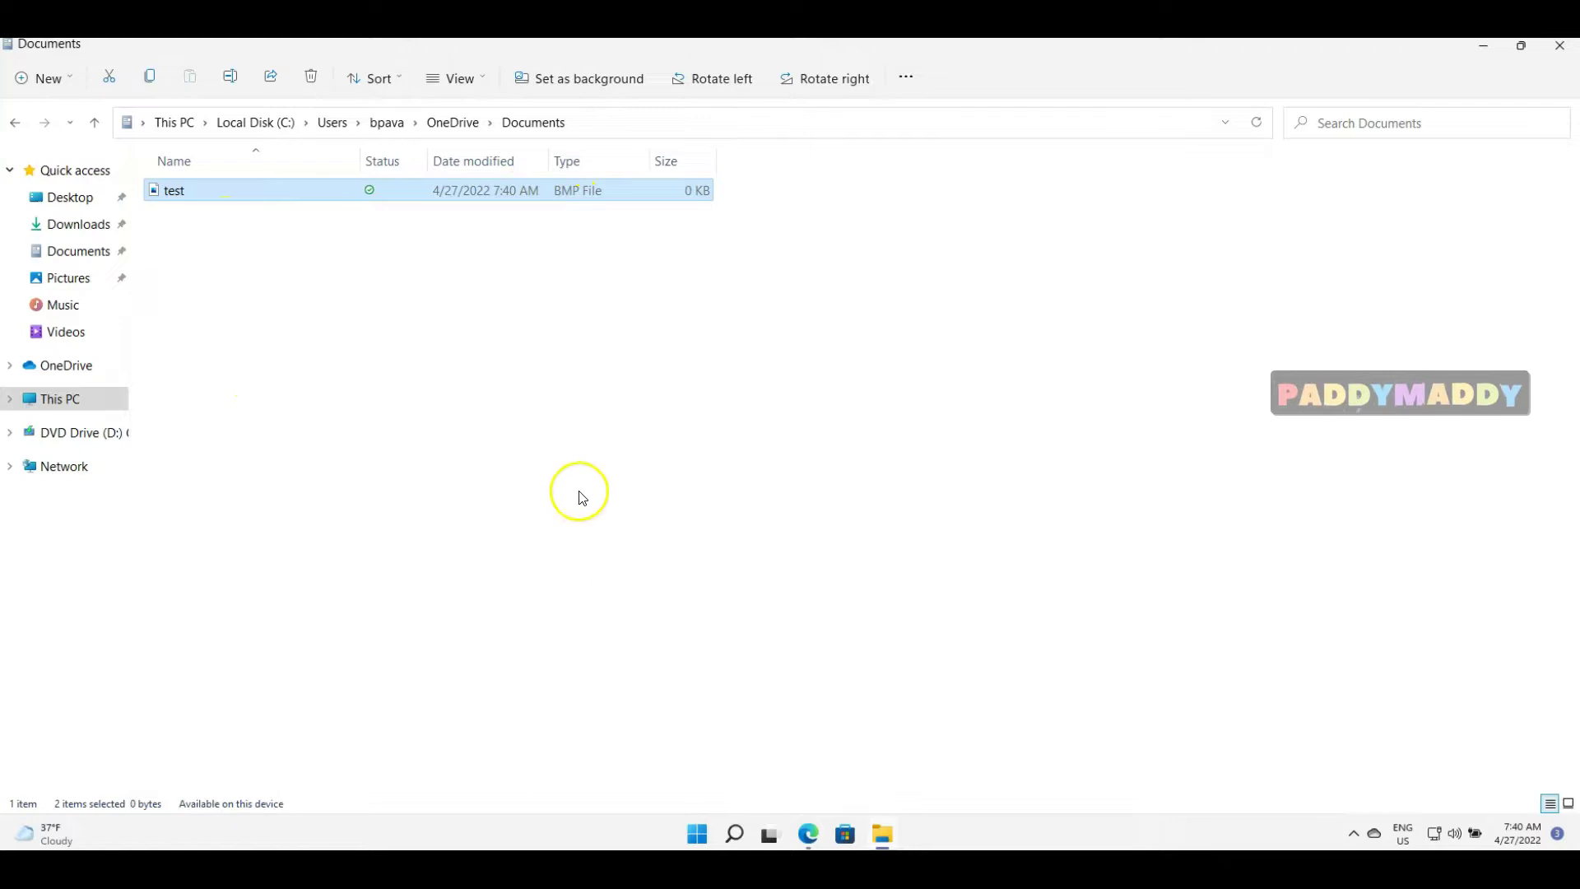
{"action": "left_click", "coordinate": [407, 405]}
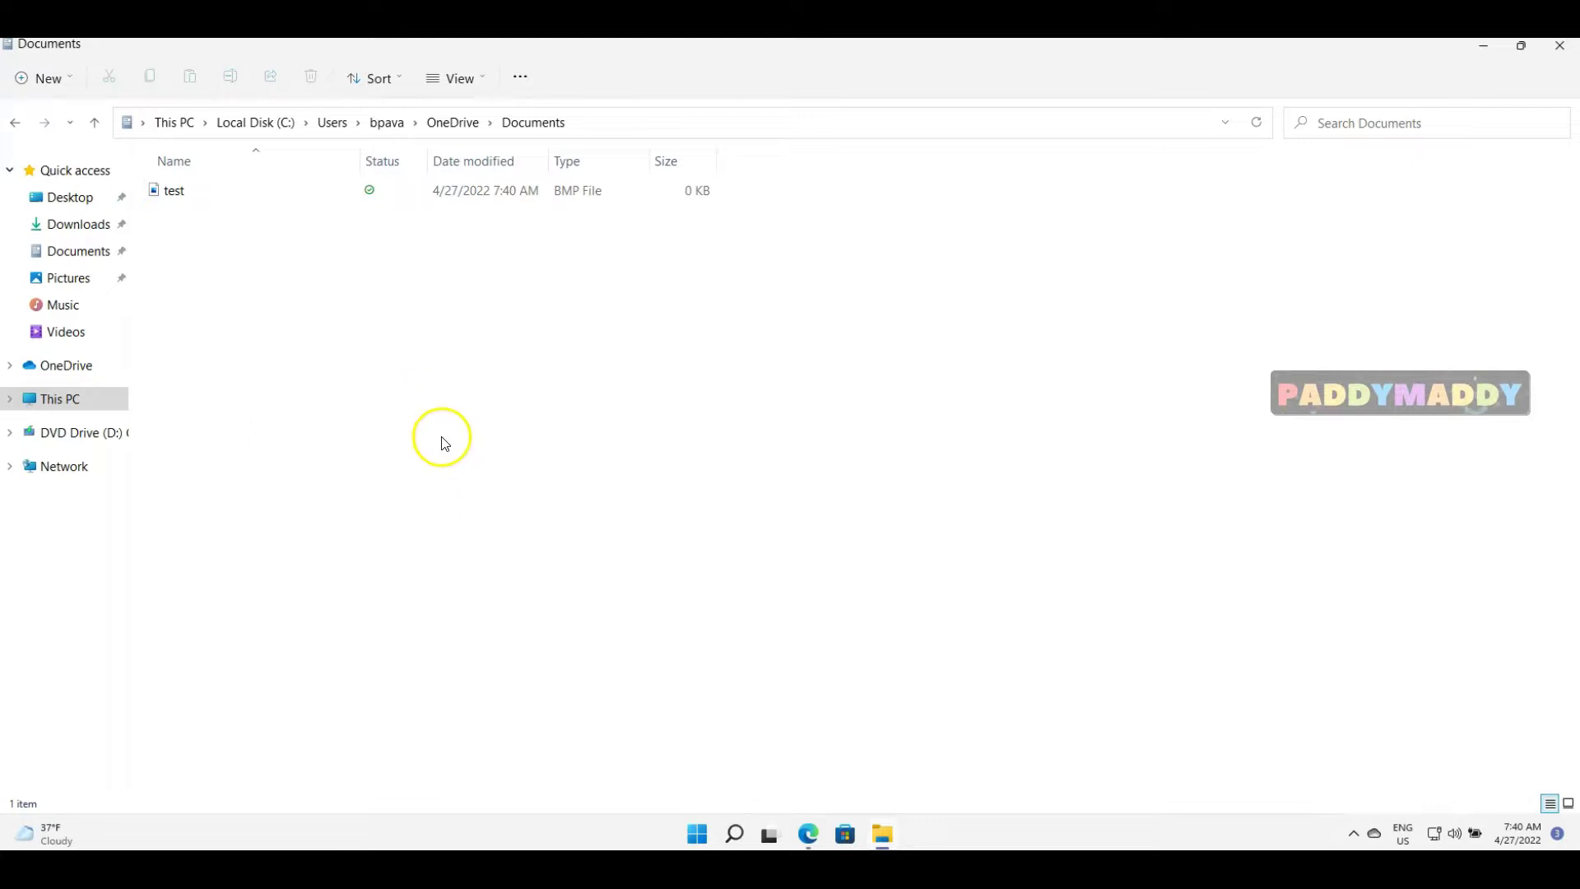
Step: Free up space on the test bitmap and confirm its status is Available when online
{"action": "right_click", "coordinate": [169, 196]}
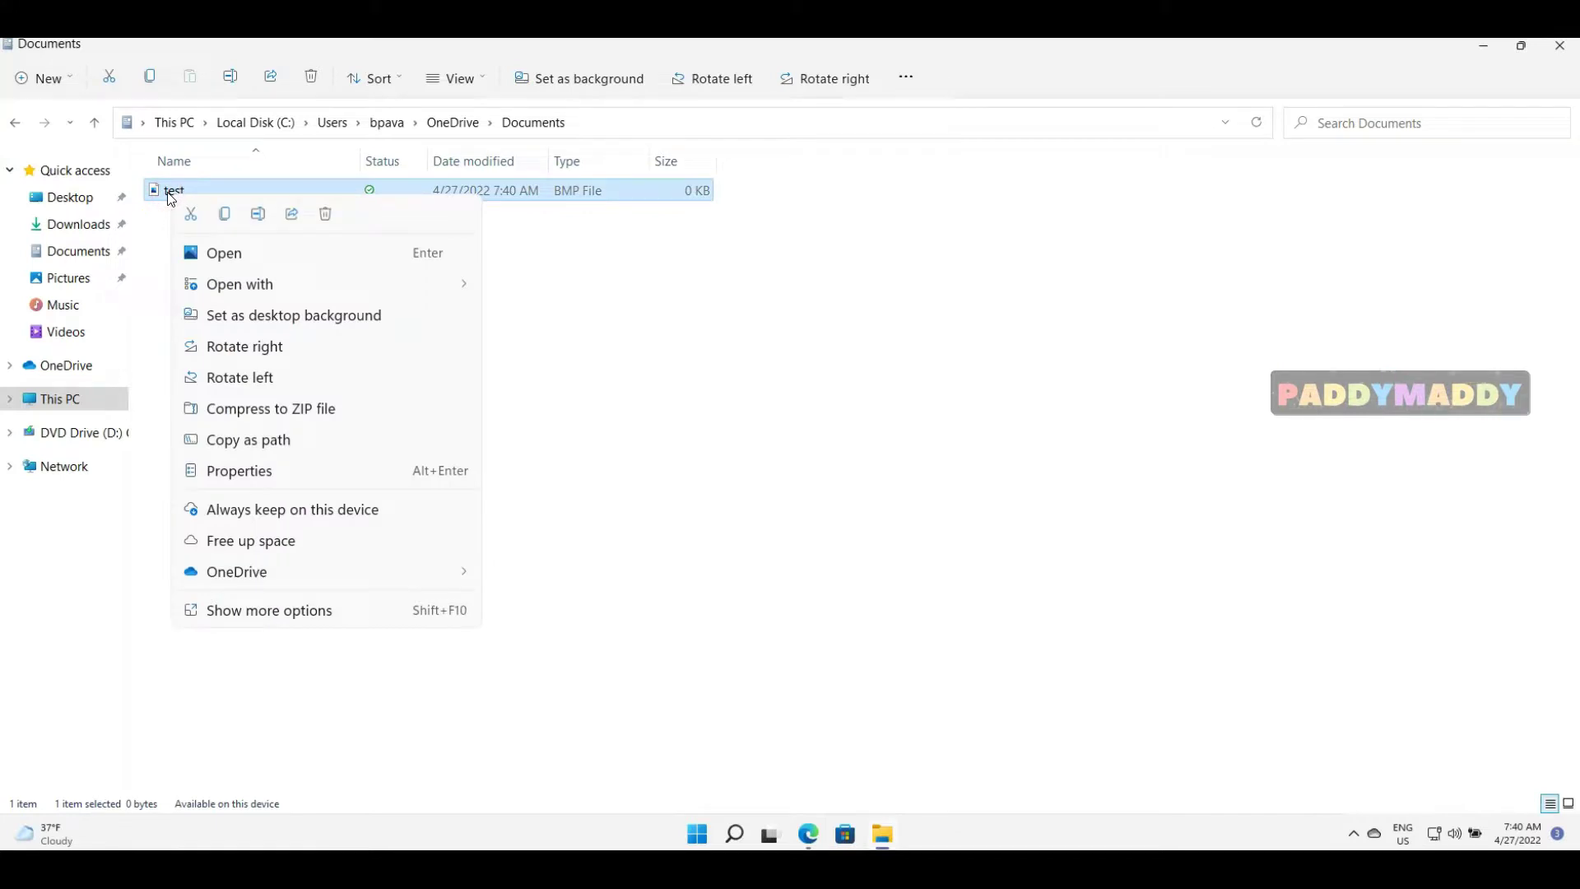
{"action": "left_click", "coordinate": [287, 549]}
{"action": "left_click", "coordinate": [487, 503]}
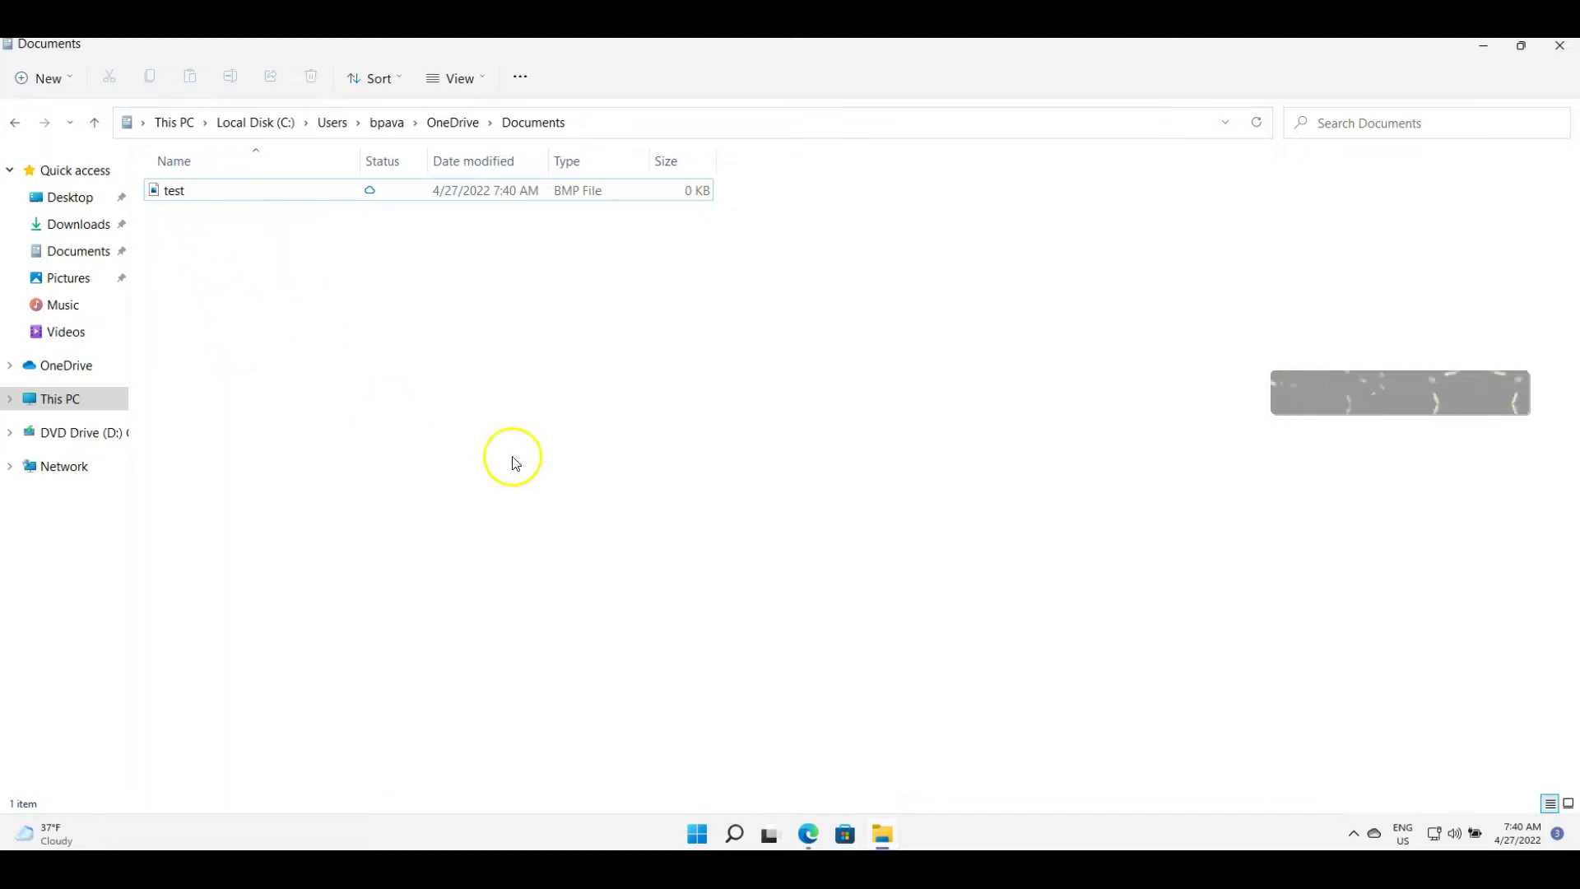
{"action": "left_click", "coordinate": [236, 198]}
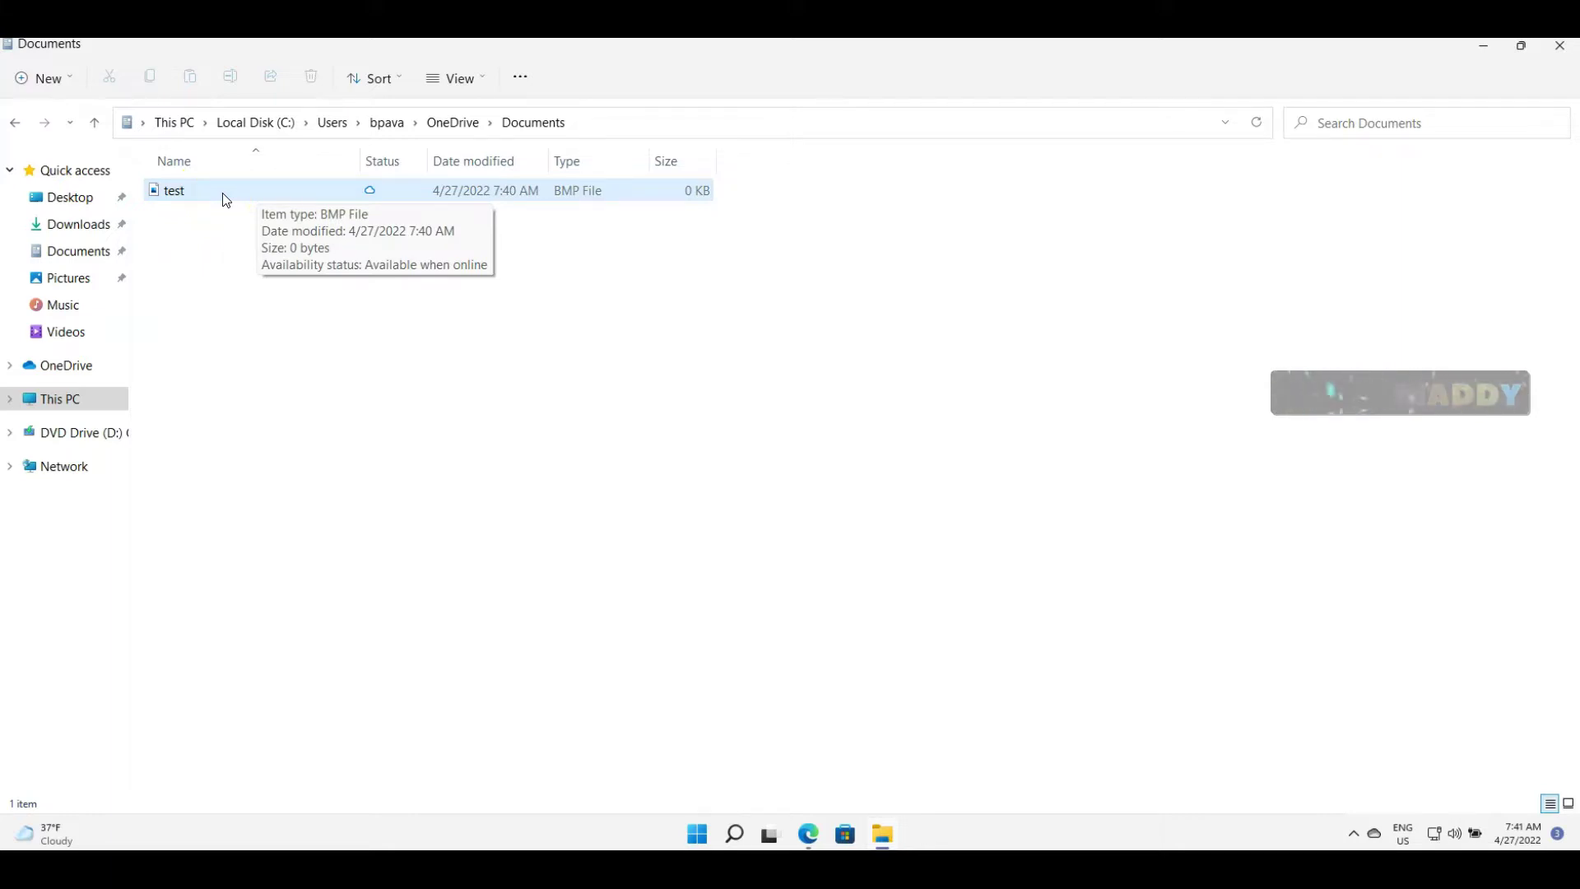
{"action": "left_click", "coordinate": [173, 582]}
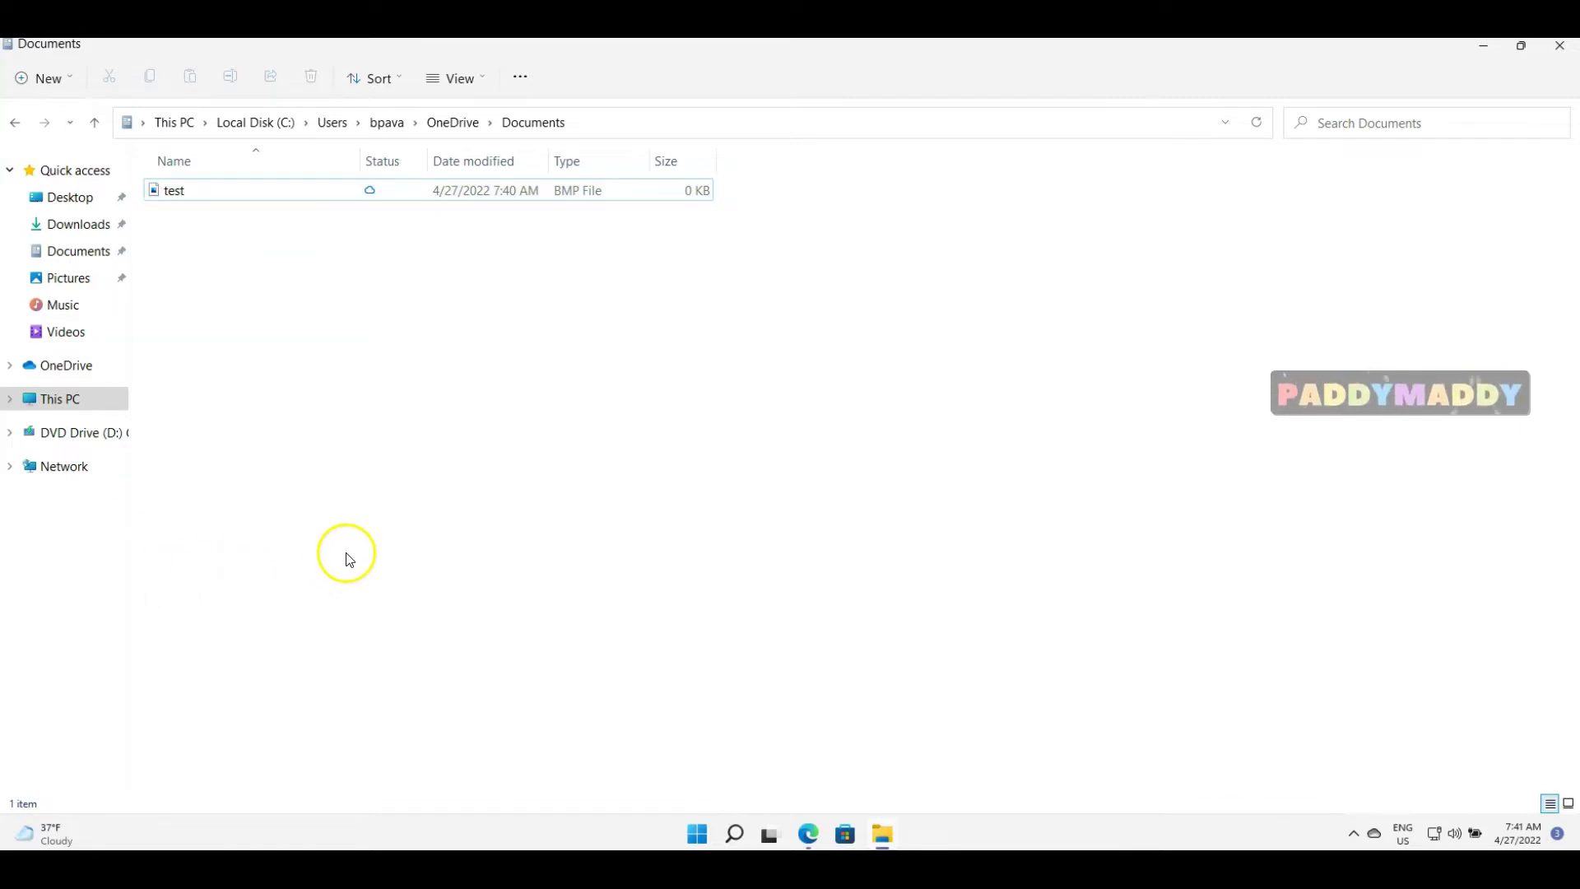
{"action": "mouse_move", "coordinate": [1374, 841]}
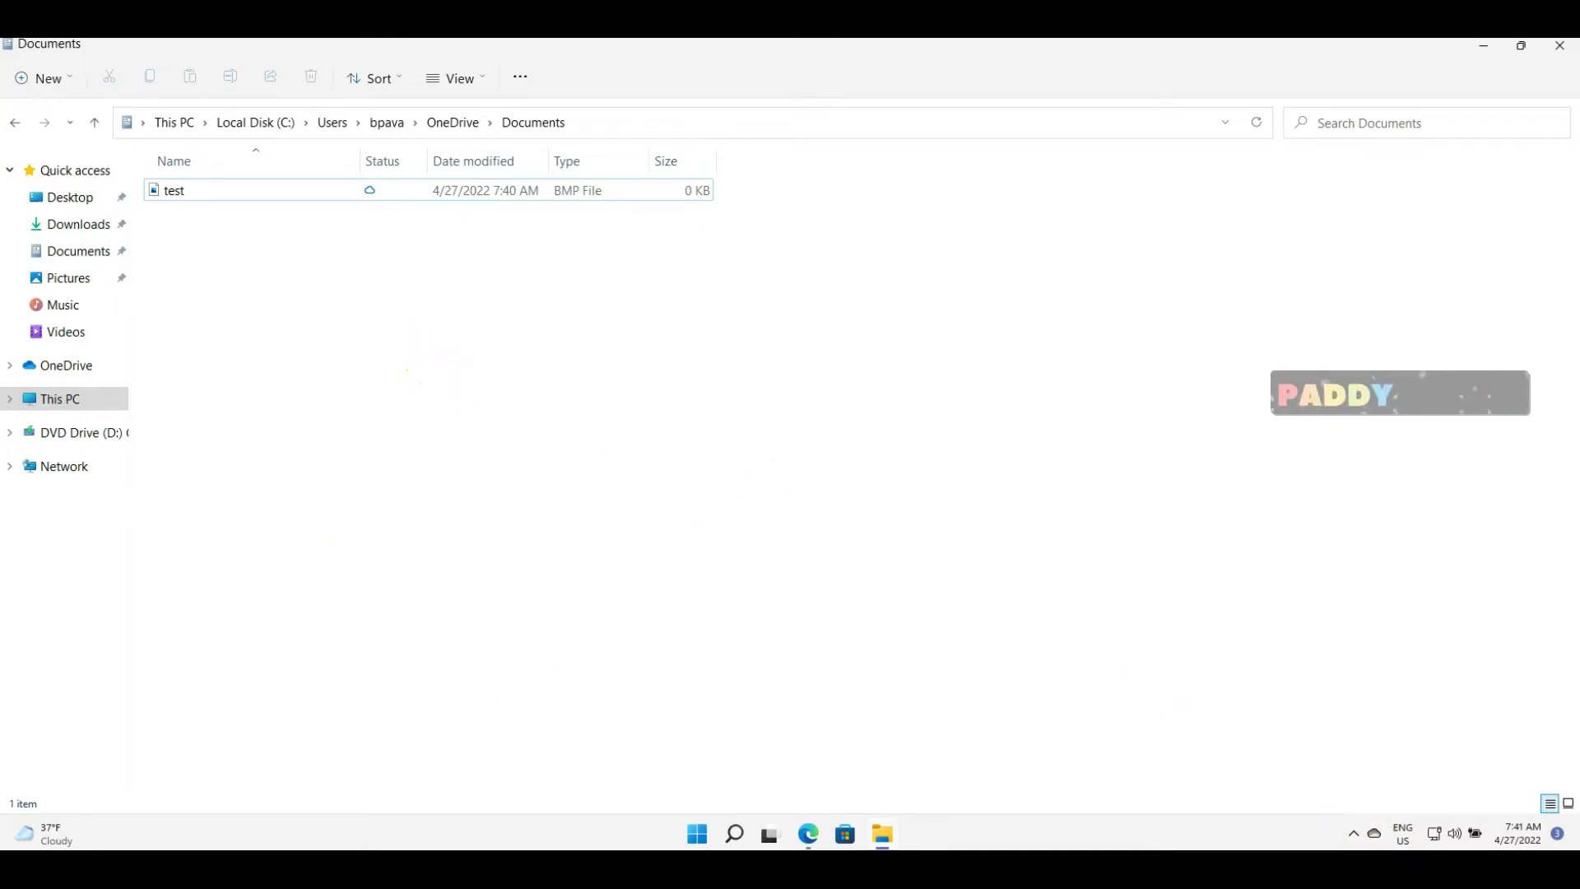
Step: Open the Start menu over File Explorer to show pinned apps and the recommended test file
{"action": "left_click", "coordinate": [697, 833]}
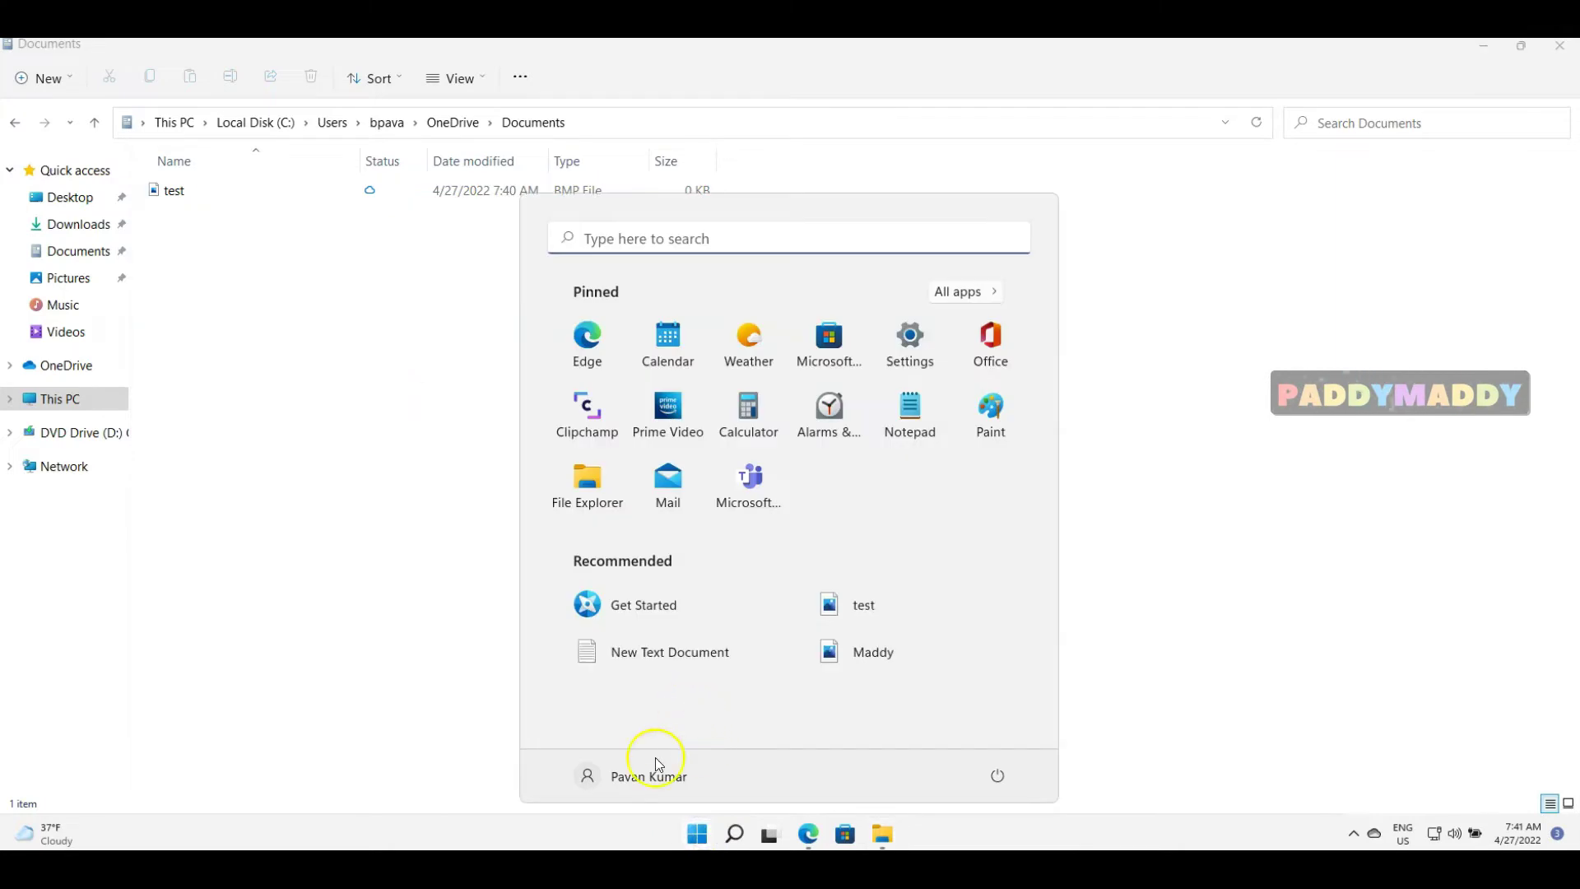